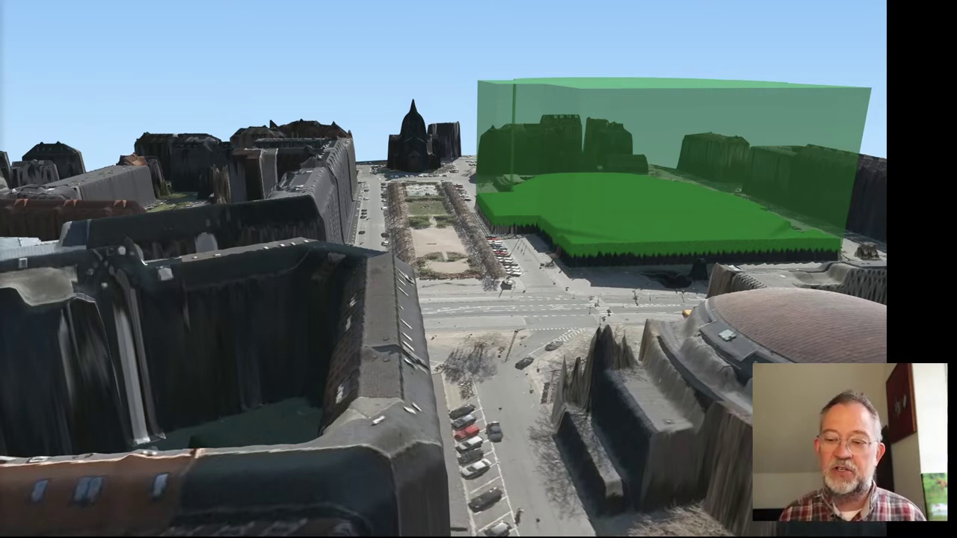
- Switch to QGIS and turn on the Ortofoto forår layer
key("alt+Tab")
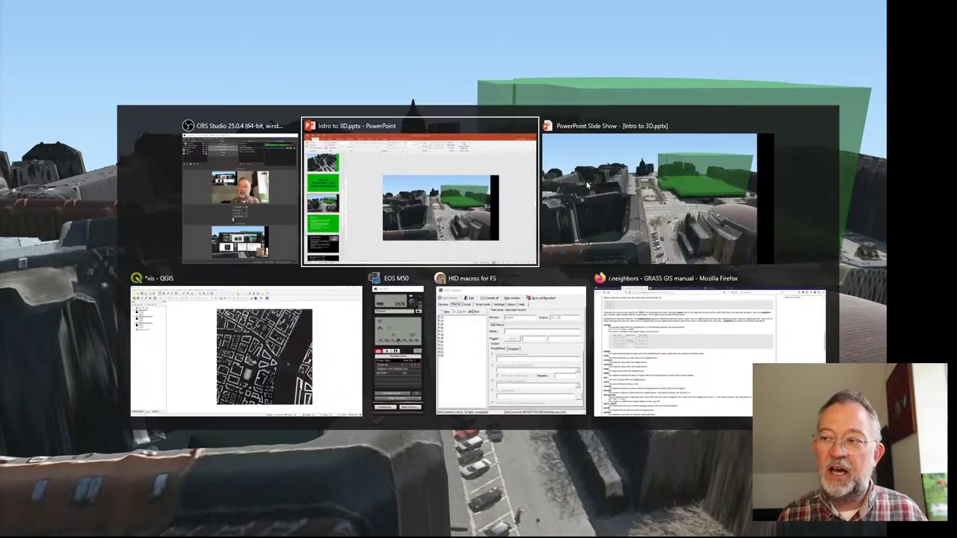
key("alt+Tab")
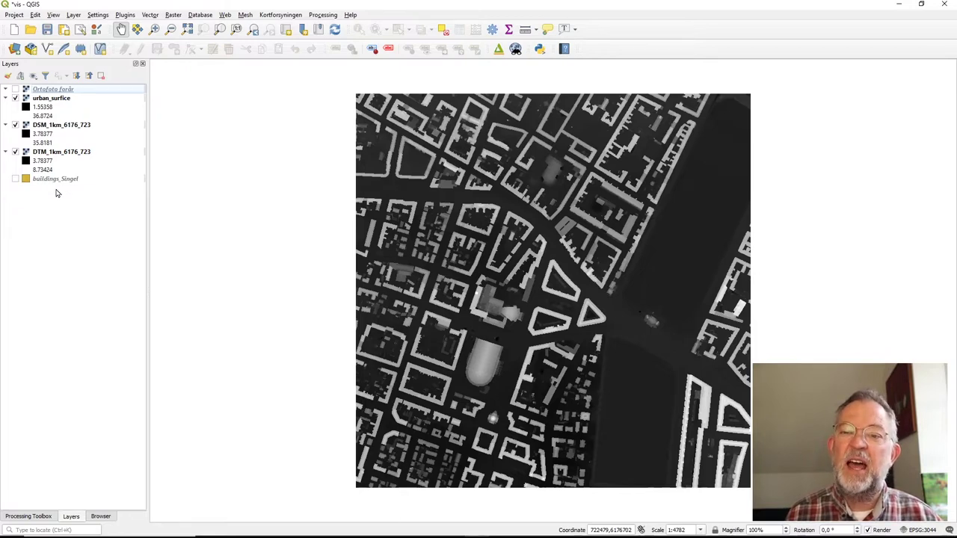
left_click(14, 89)
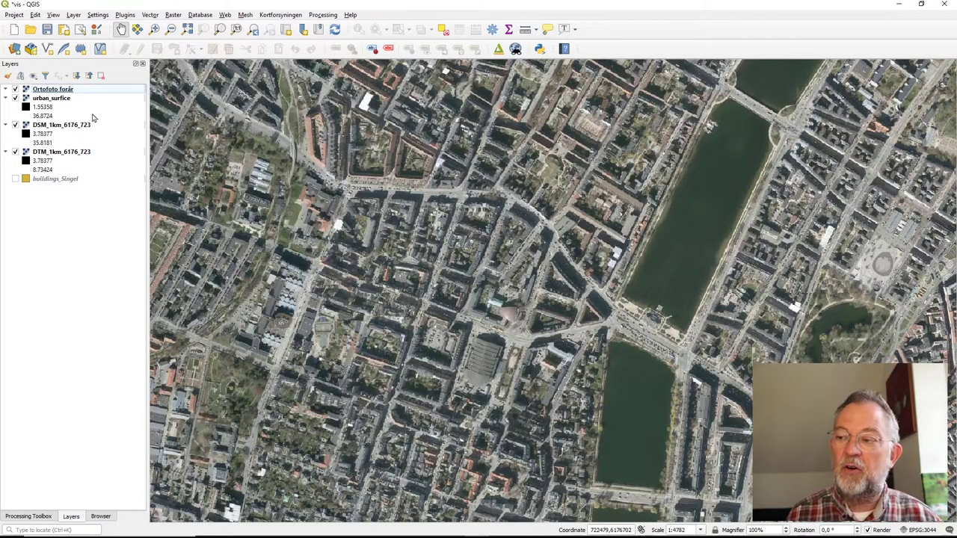
- Open the Qgis2threejs Exporter for the current map view
left_click(226, 17)
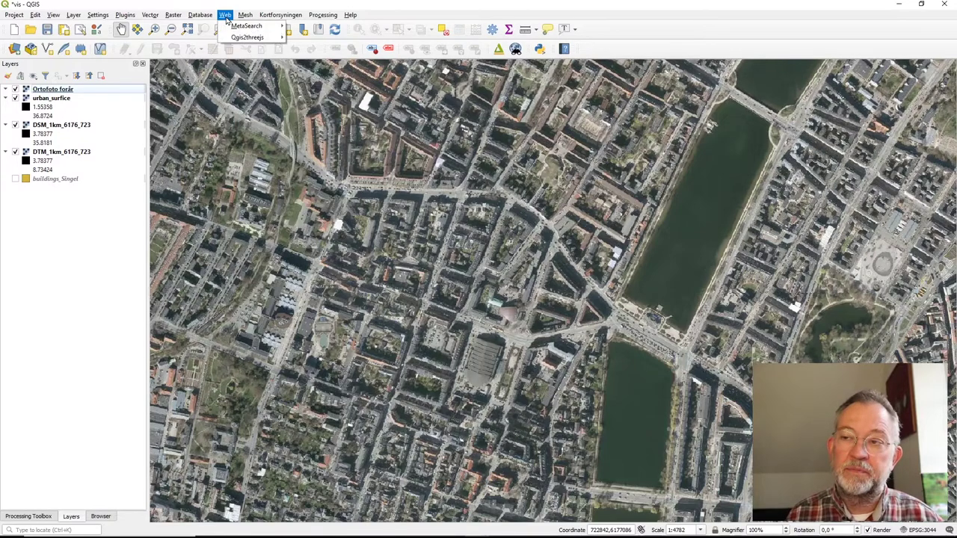
mouse_move(251, 37)
left_click(326, 38)
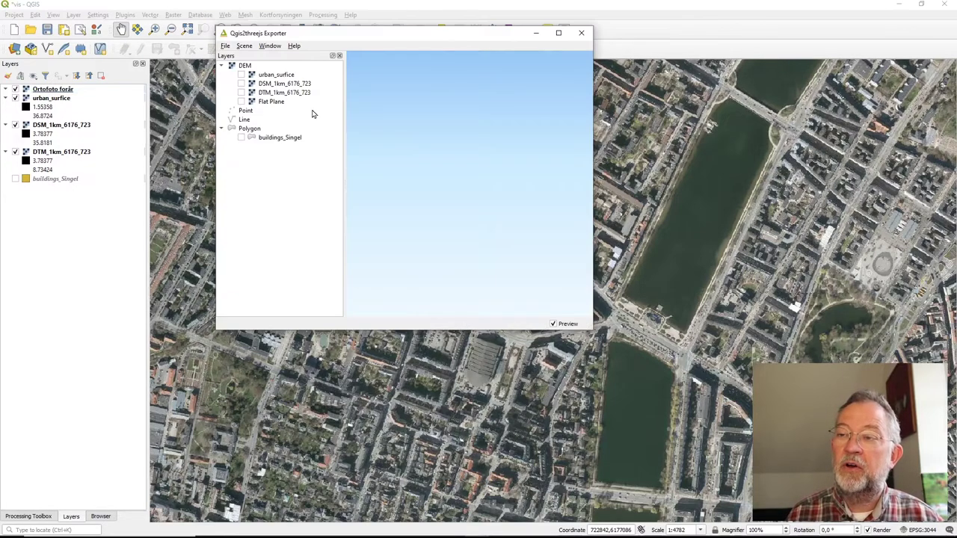
- Enable the Flat Plane DEM layer in the 3D preview and maximize the exporter window
left_click(246, 102)
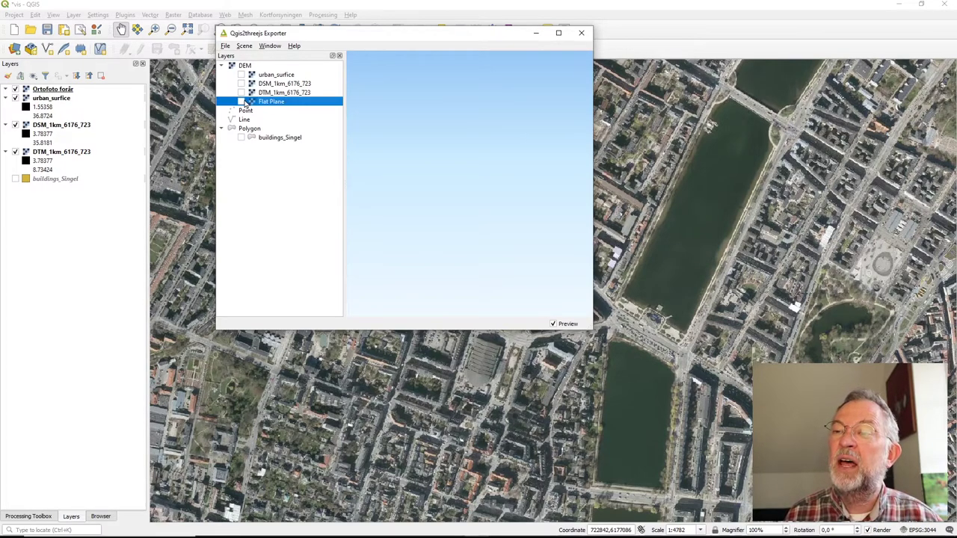
left_click(241, 102)
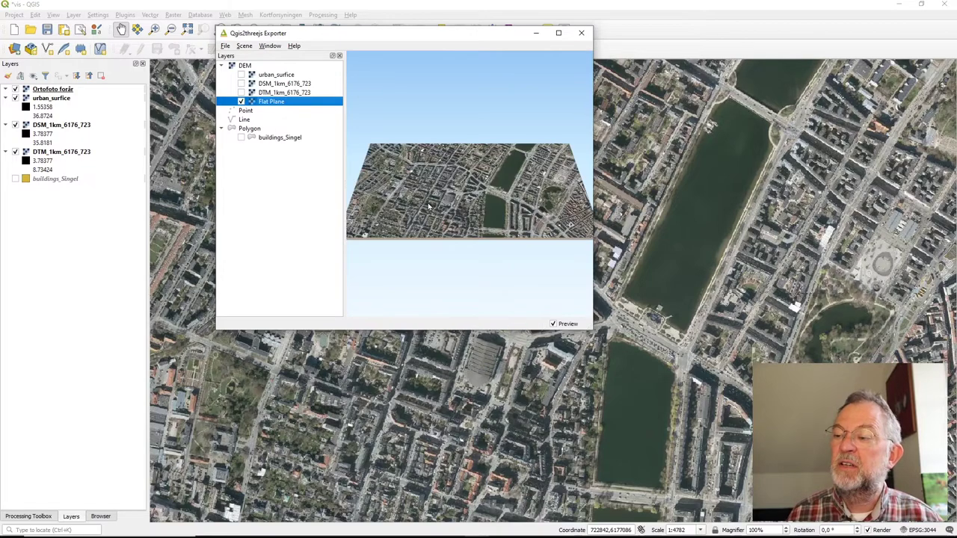
left_click(558, 33)
mouse_move(449, 305)
left_mouse_down()
mouse_move(478, 306)
mouse_move(447, 305)
left_mouse_up()
scroll(456, 312, "up", 3)
scroll(456, 322, "up", 2)
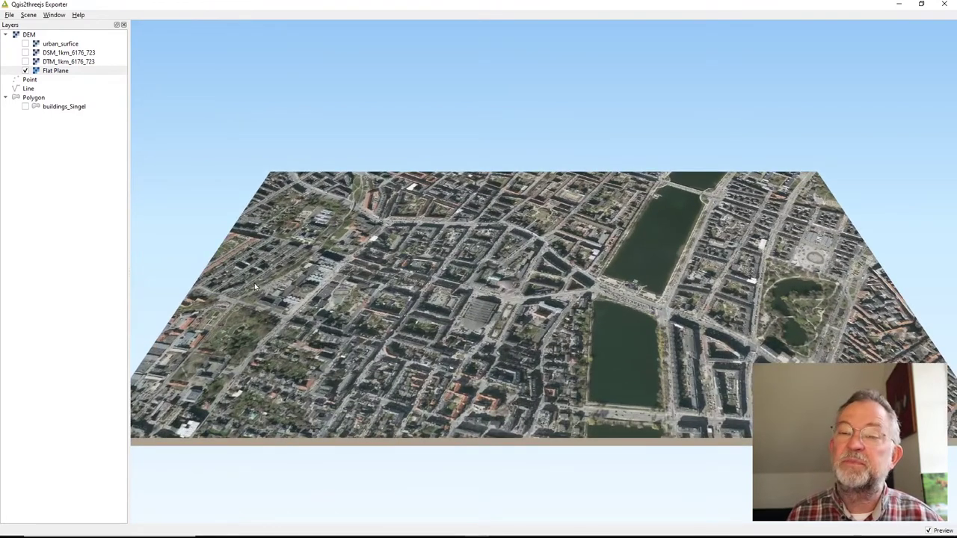
- Set the buildings_Singel layer's object type to Extruded with a height of 30
right_click(69, 110)
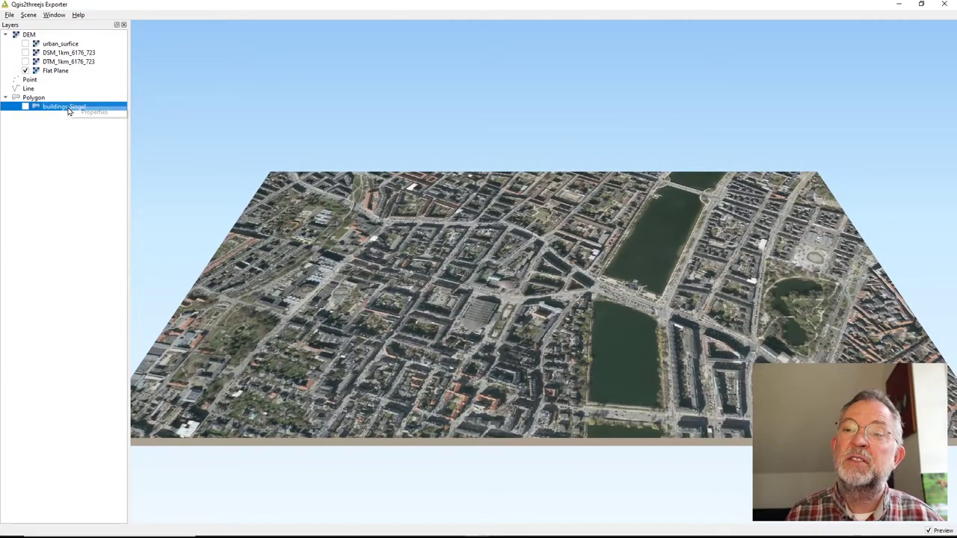
left_click(94, 112)
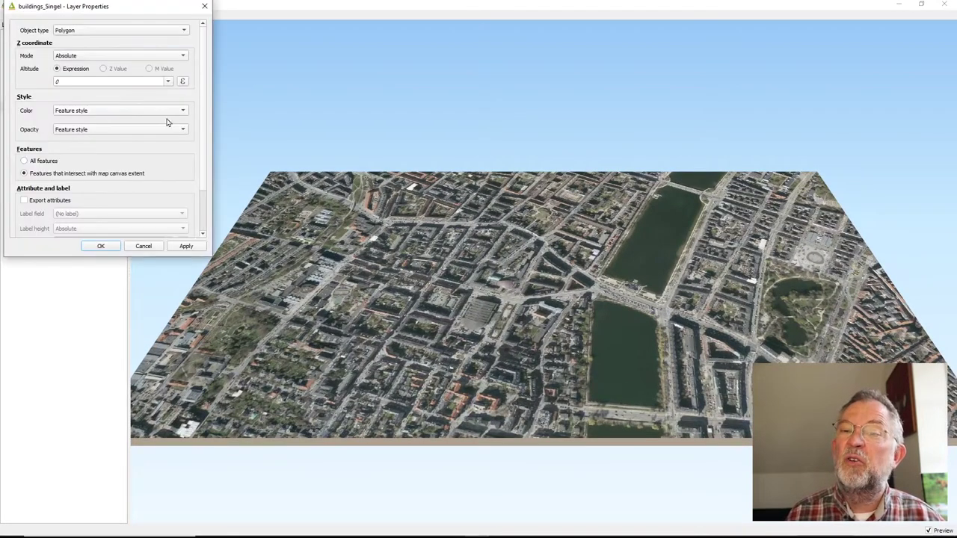
left_click(89, 31)
left_click(88, 41)
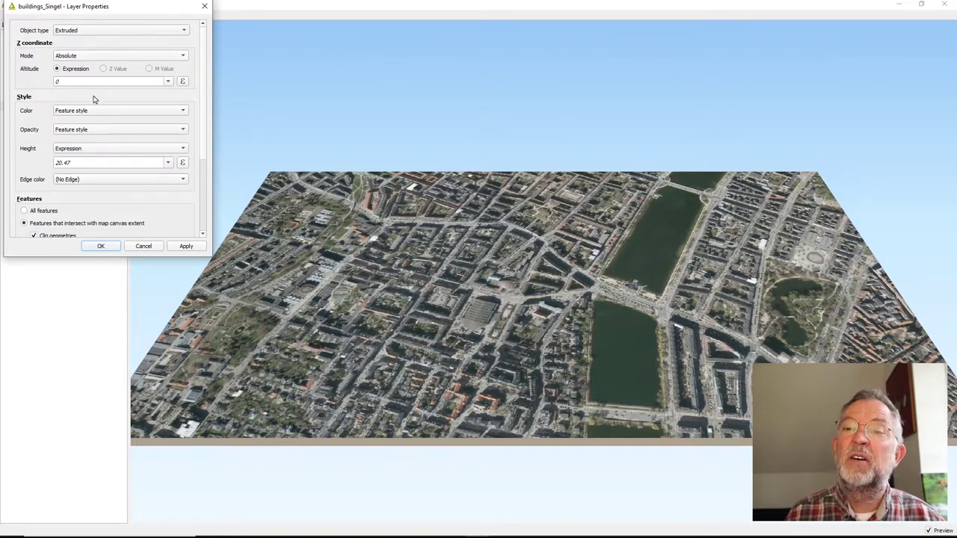
left_click_drag(102, 163, 24, 167)
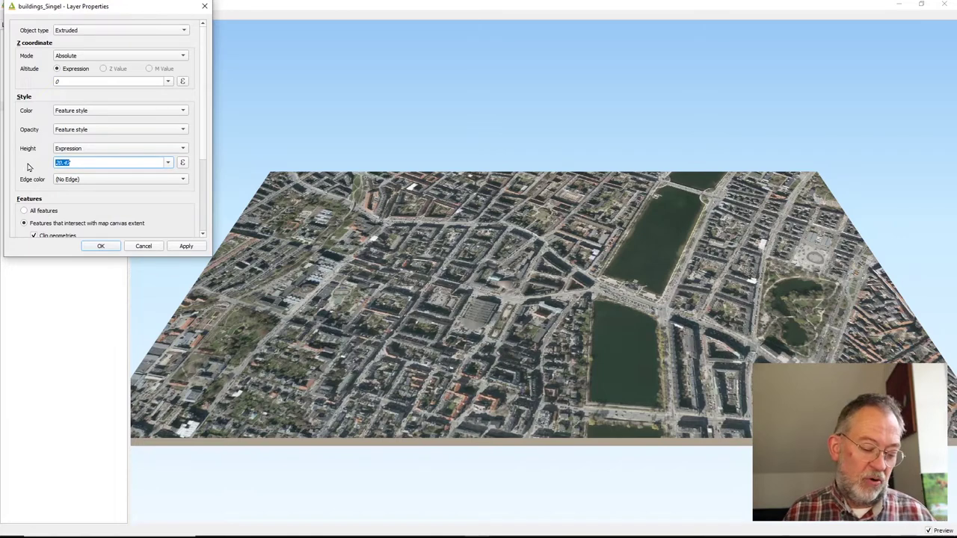
type("30")
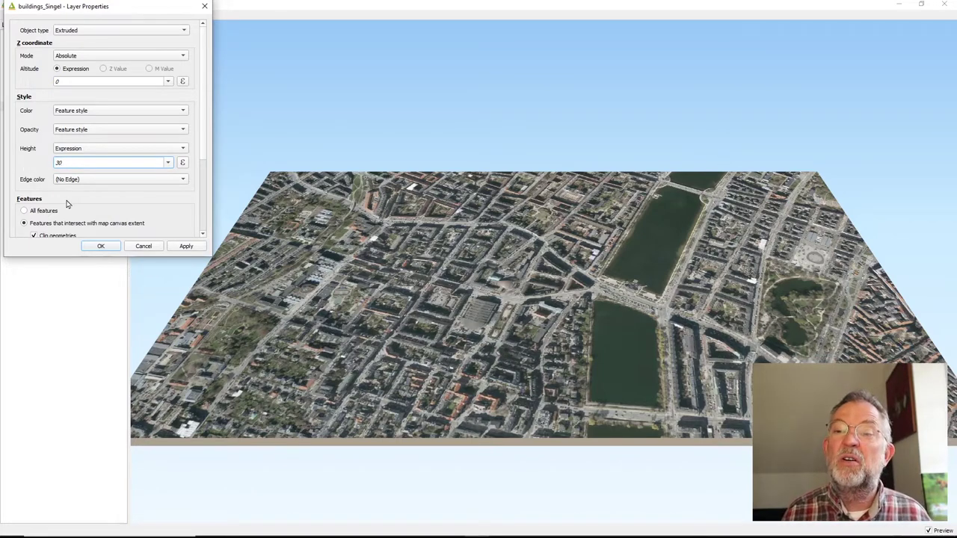
left_click(101, 247)
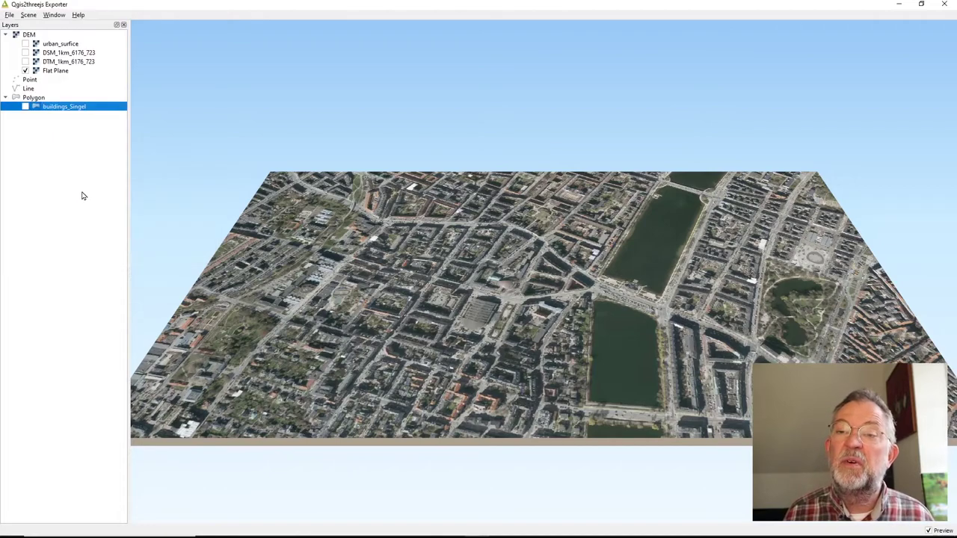
- Display the buildings_Singel layer in the 3D scene and inspect the extruded blocks from several angles
left_click(25, 107)
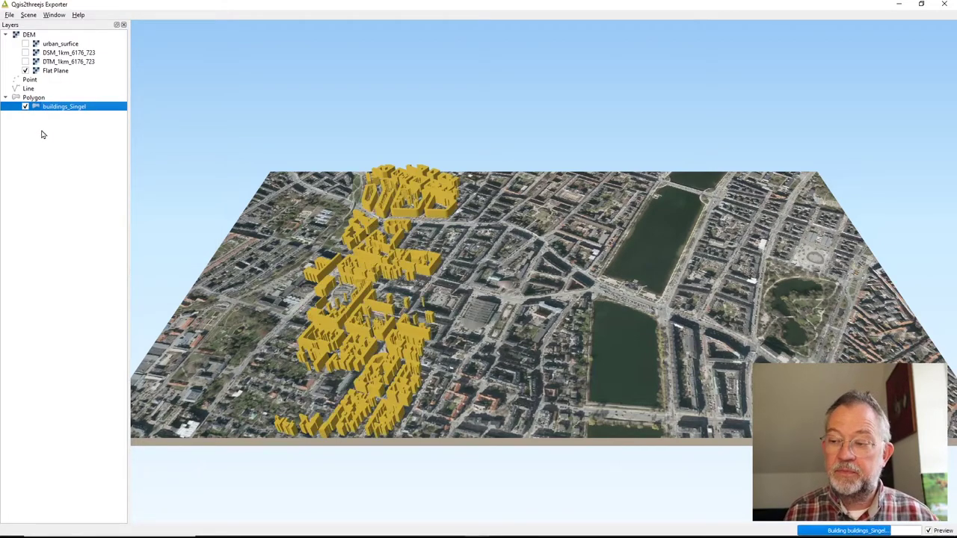
scroll(468, 333, "up", 6)
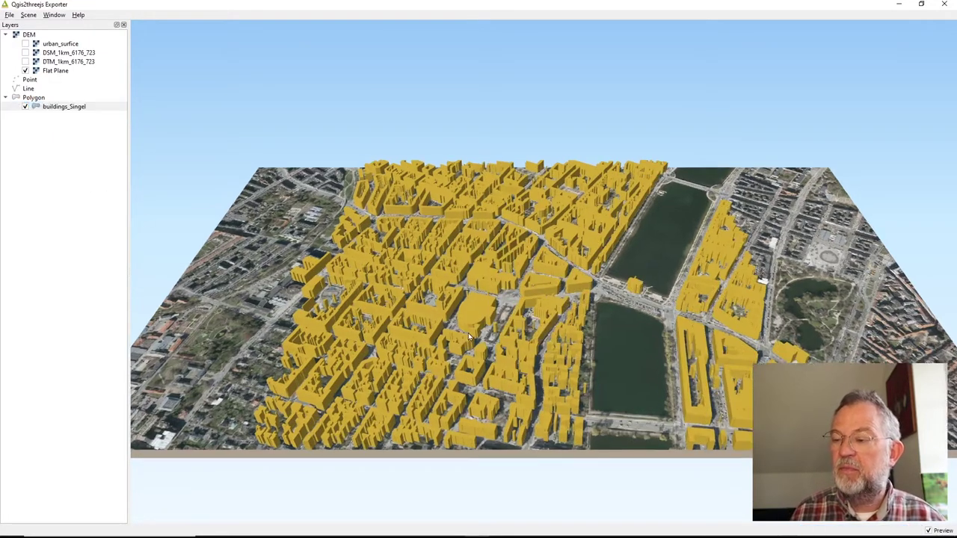
scroll(422, 352, "up", 5)
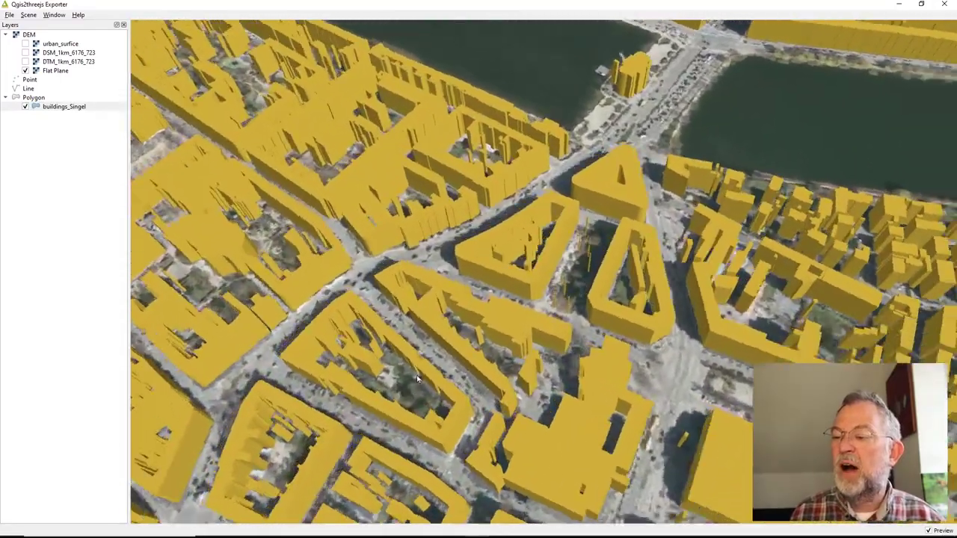
left_click_drag(418, 379, 449, 358)
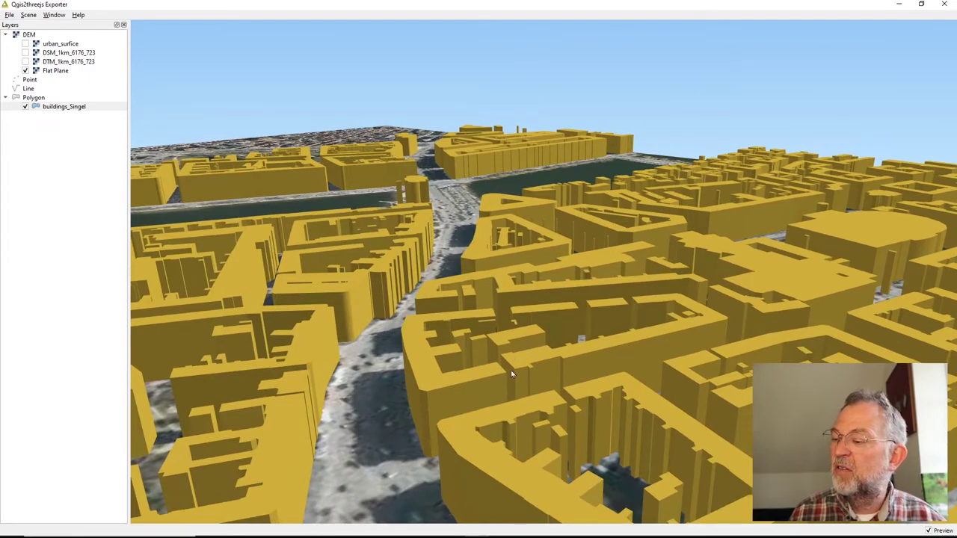
left_click_drag(511, 370, 323, 401)
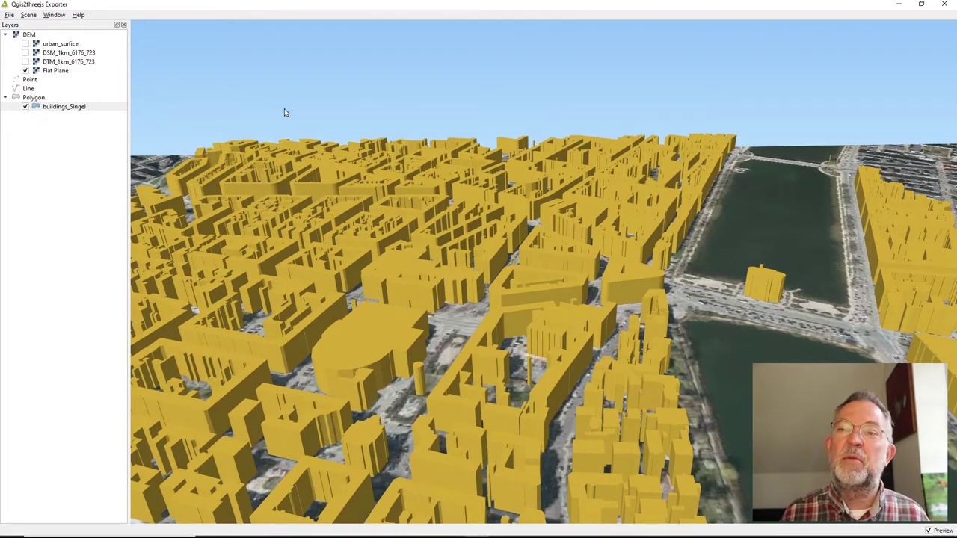
- Turn off the buildings_Singel and Flat Plane layers and close the 3D exporter
left_click(25, 106)
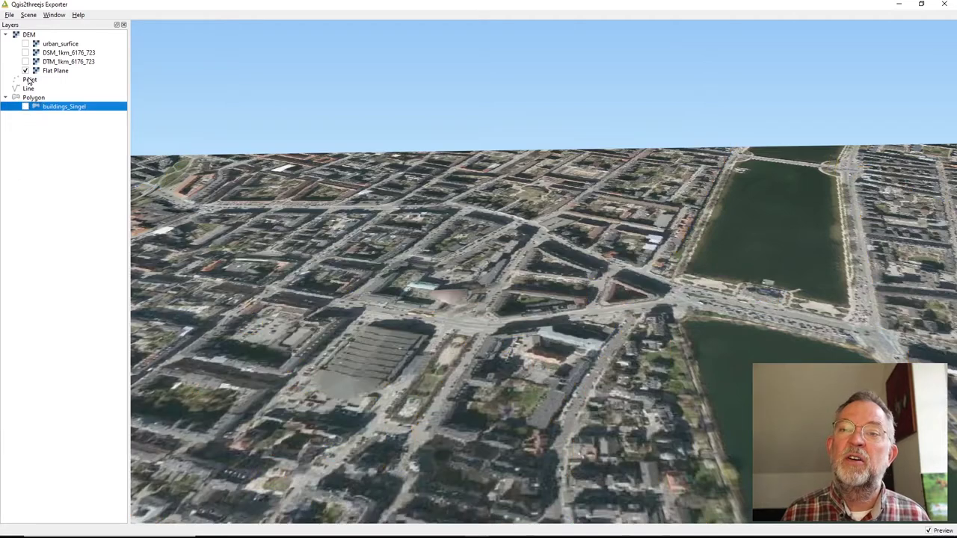
left_click(26, 70)
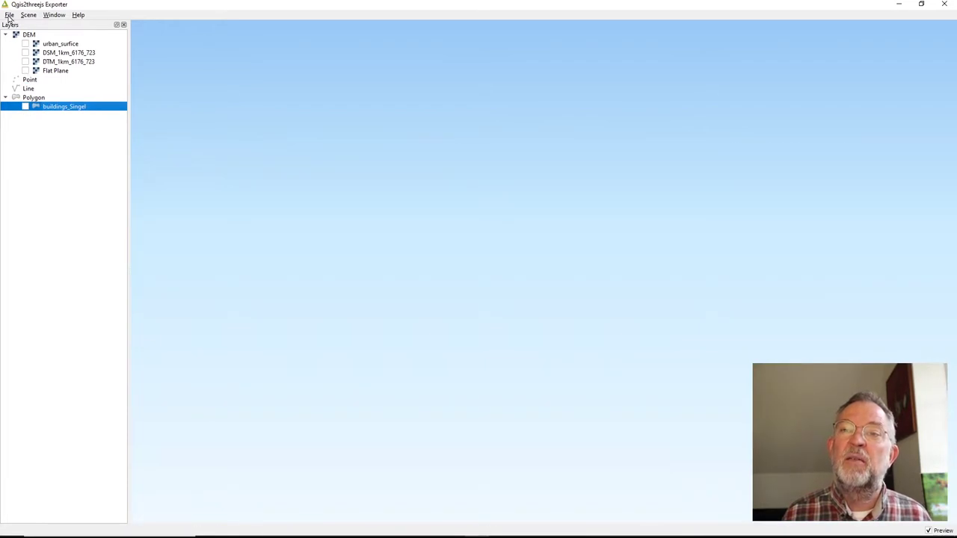
left_click(944, 4)
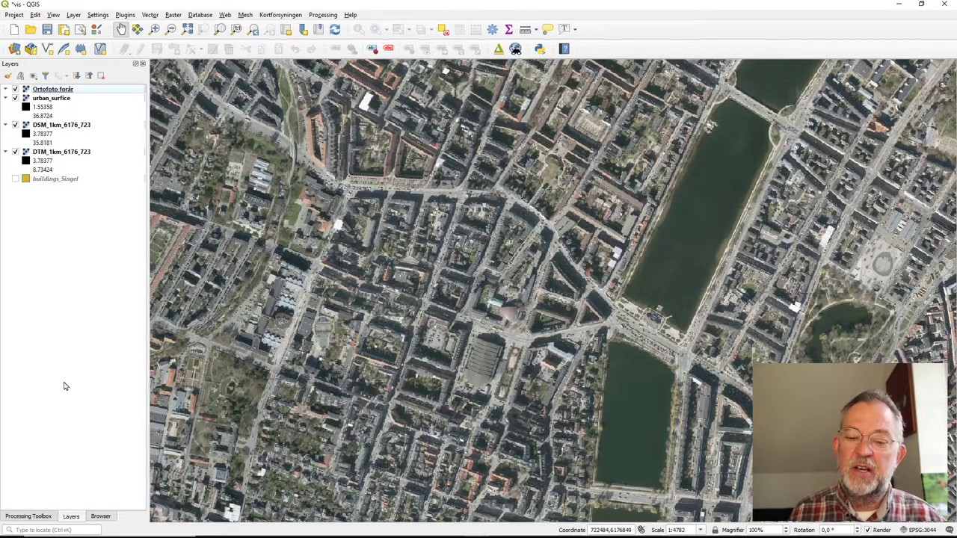
- Search the processing tools for "cal" and open the Raster calculator
left_click(30, 516)
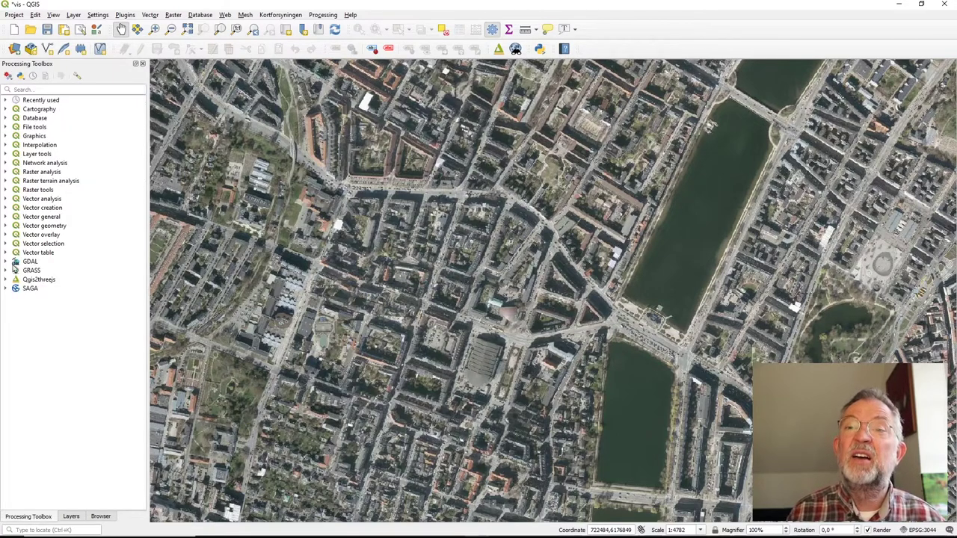
left_click(42, 88)
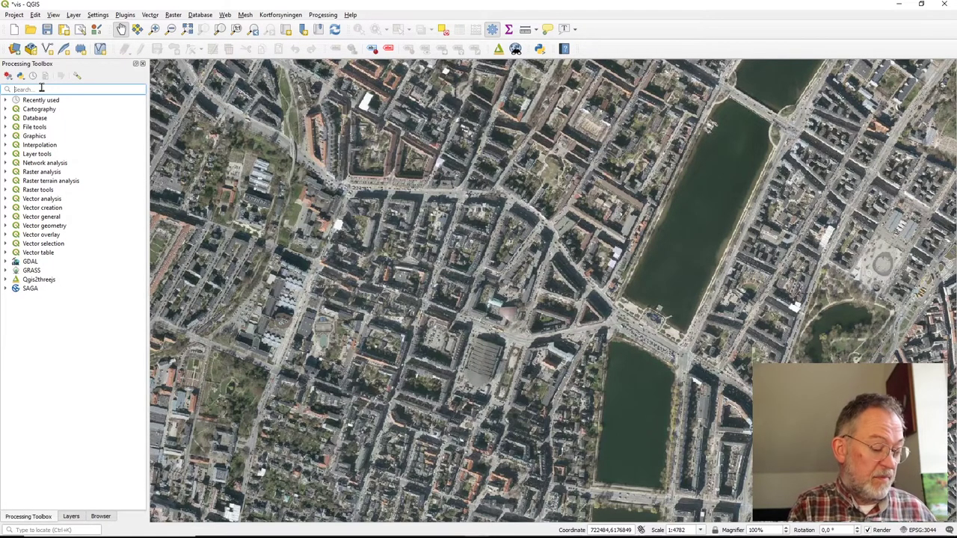
type("cal")
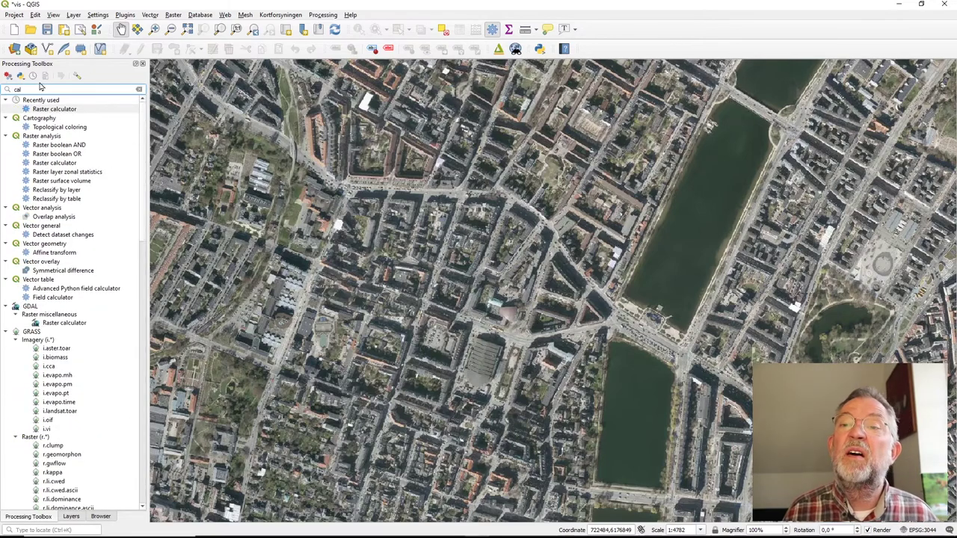
double_click(54, 109)
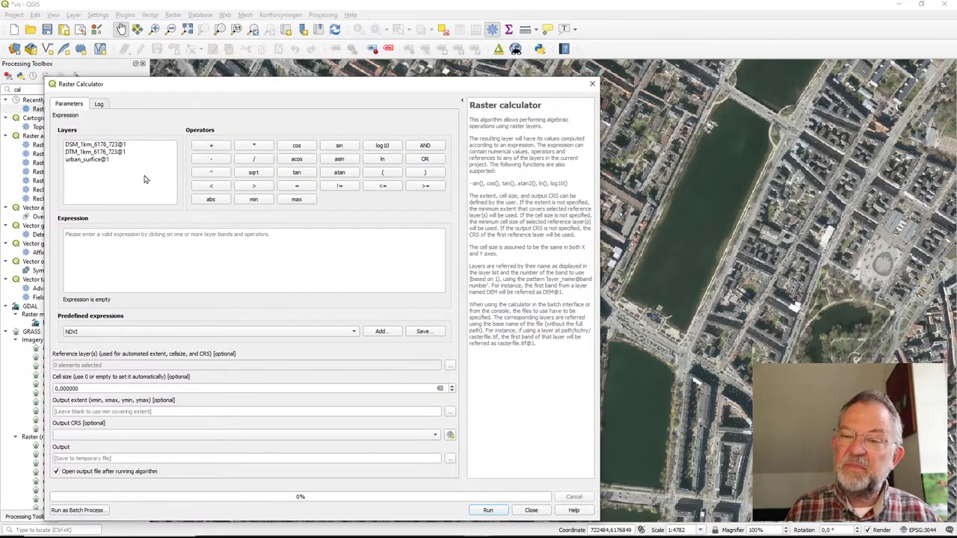
double_click(94, 145)
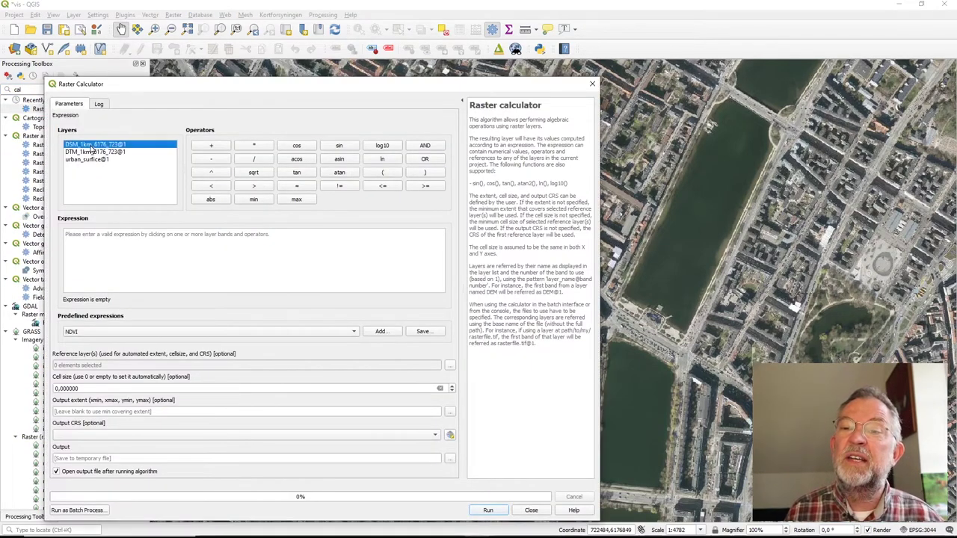
left_click(217, 159)
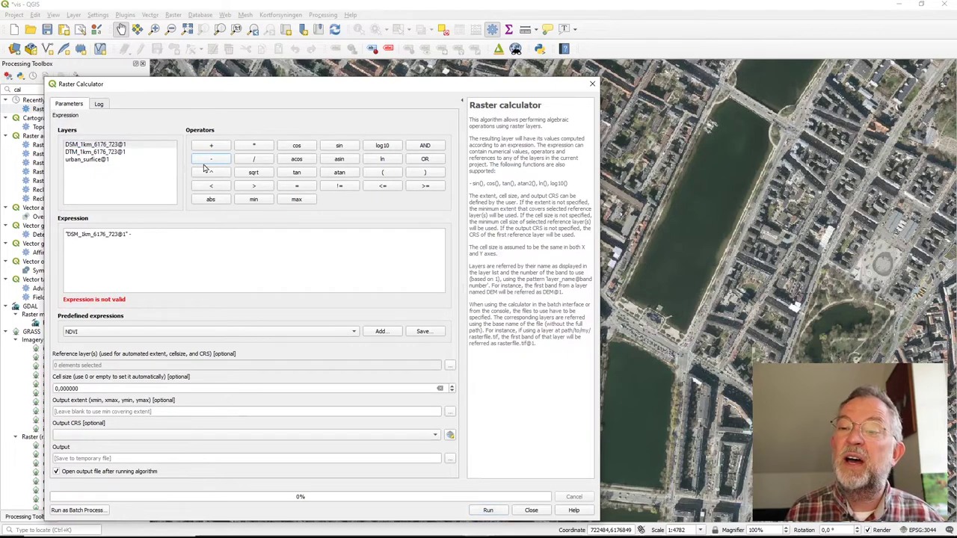
double_click(107, 153)
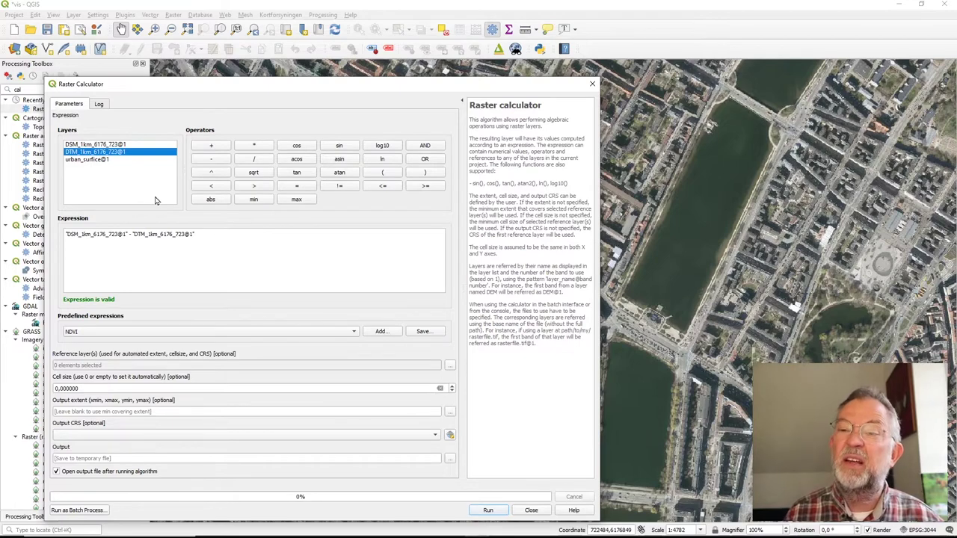
left_click_drag(224, 241, 36, 236)
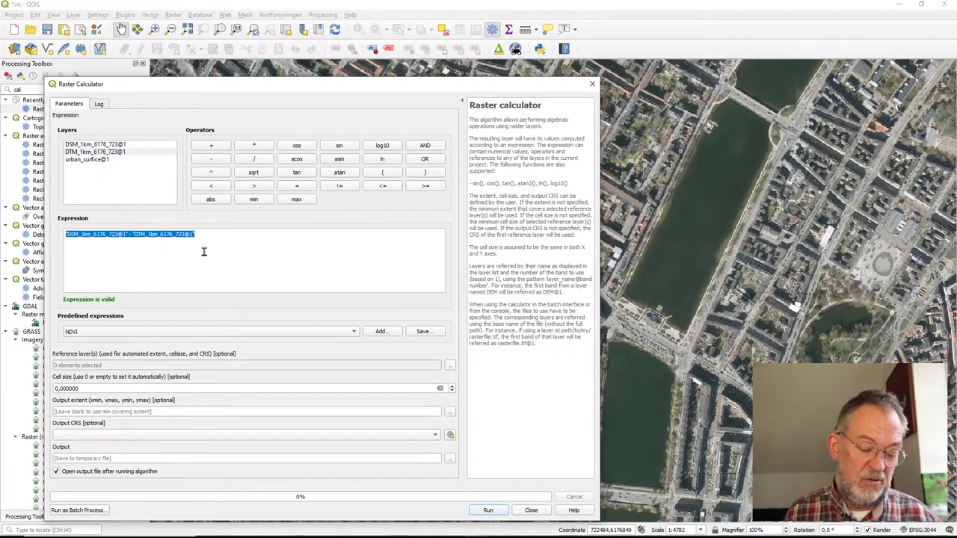
key("BackSpace")
- Enter the raster expression "urban_surfice@1" - "DTM_1km_6176_723@1" to subtract the terrain from the urban surface
double_click(95, 163)
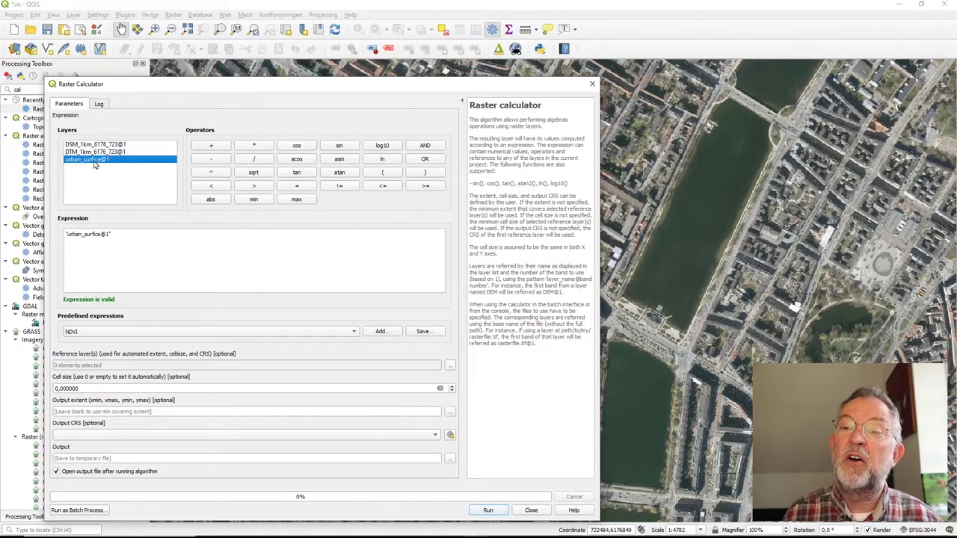
left_click(164, 241)
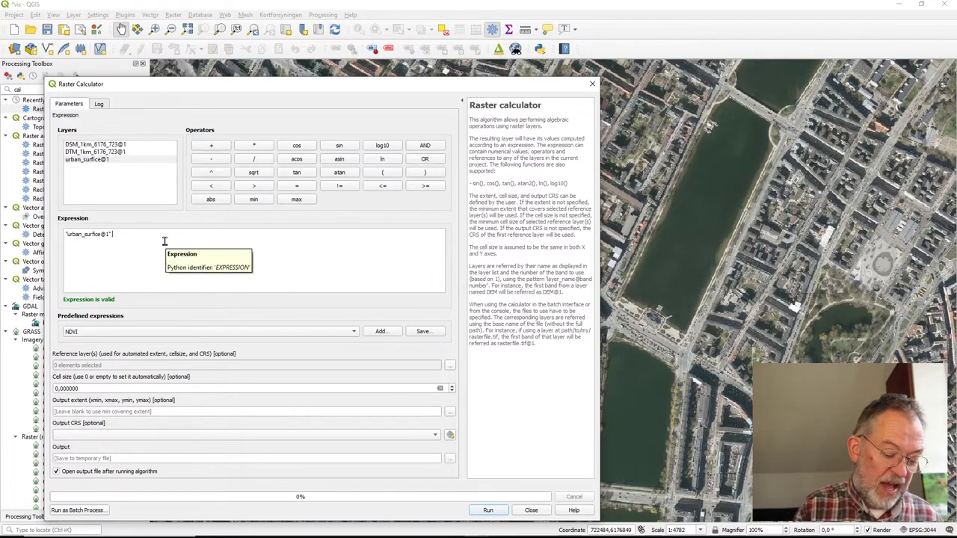
type("-")
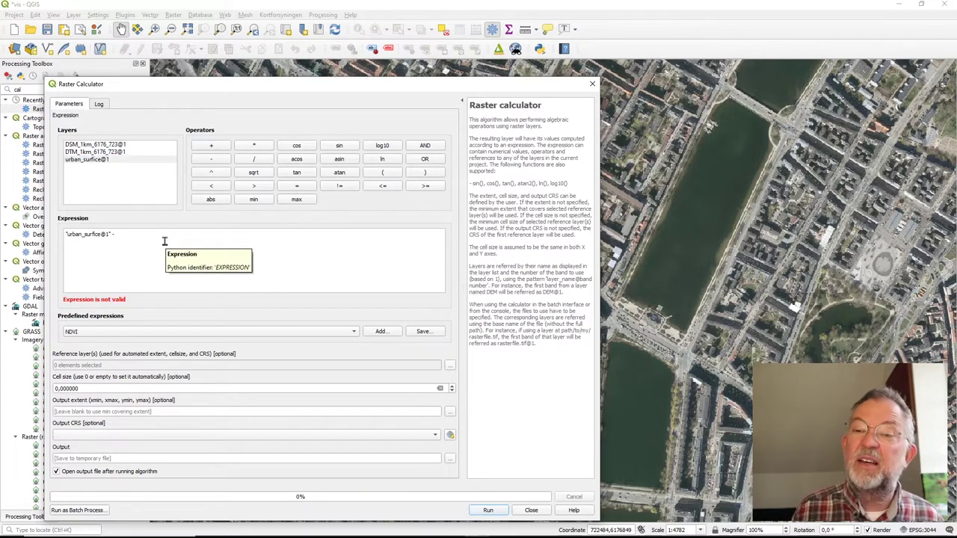
double_click(96, 152)
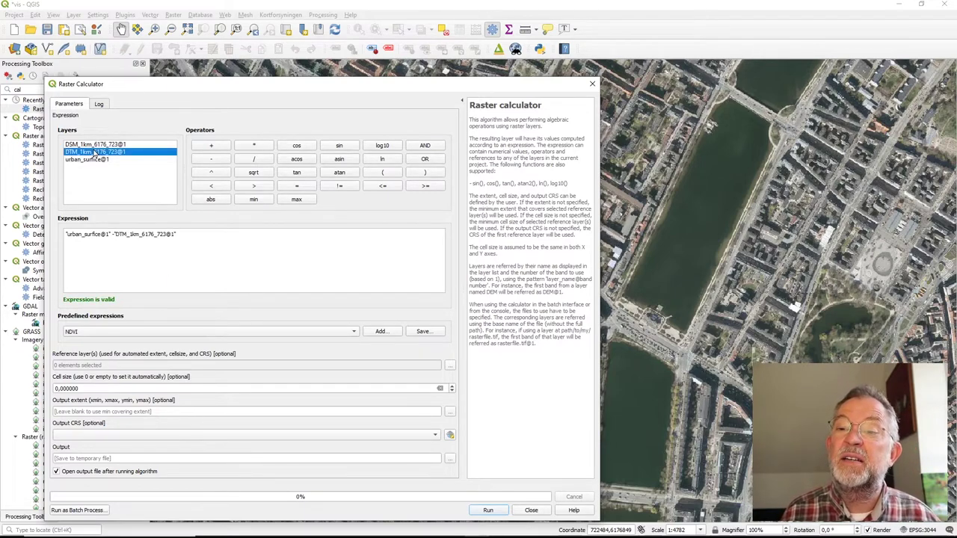
- Use urban_surfice as the reference layer, run the raster calculation to a temporary output and close the calculator
left_click(449, 365)
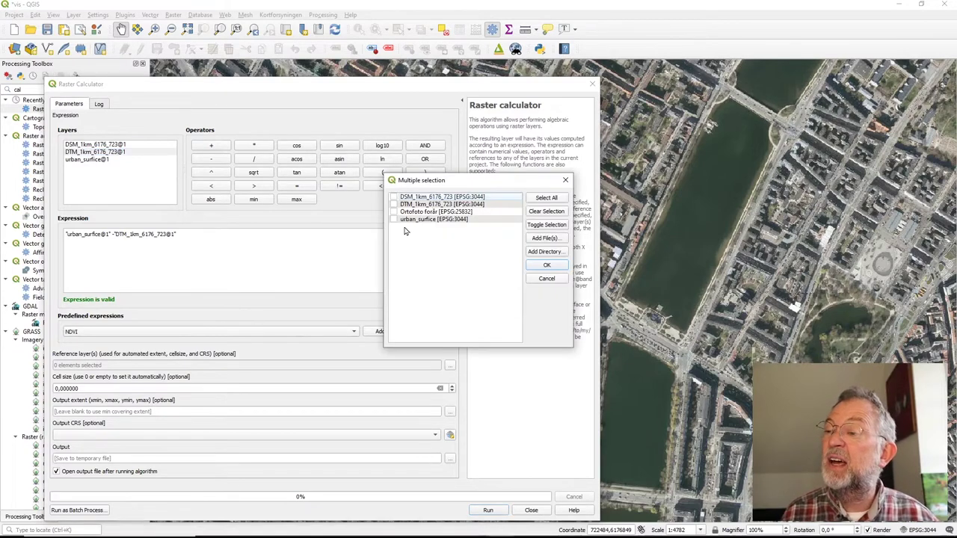
left_click(546, 266)
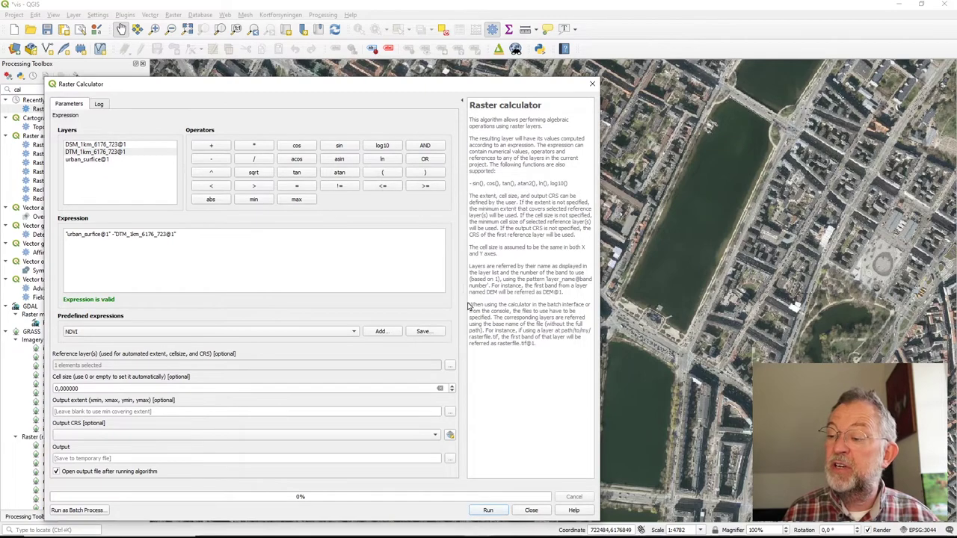
left_click(487, 511)
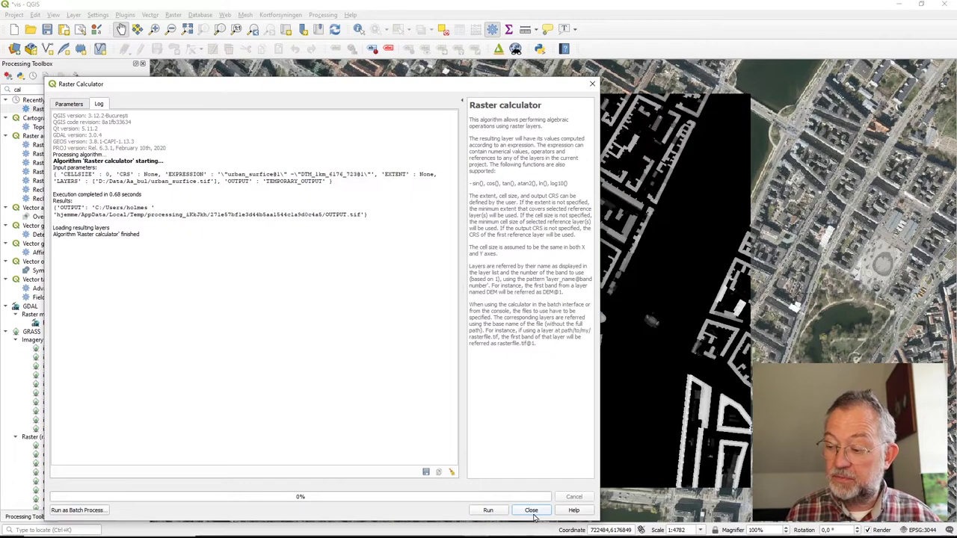
left_click(531, 510)
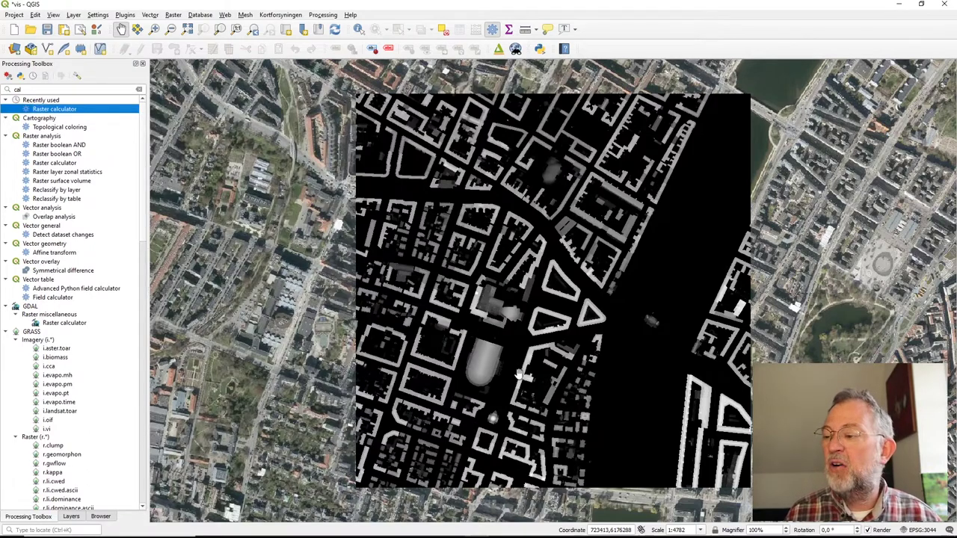
- Inspect the roof details of a building in the Output height raster and compare them with the orthophoto by toggling Output's visibility
scroll(517, 374, "up", 2)
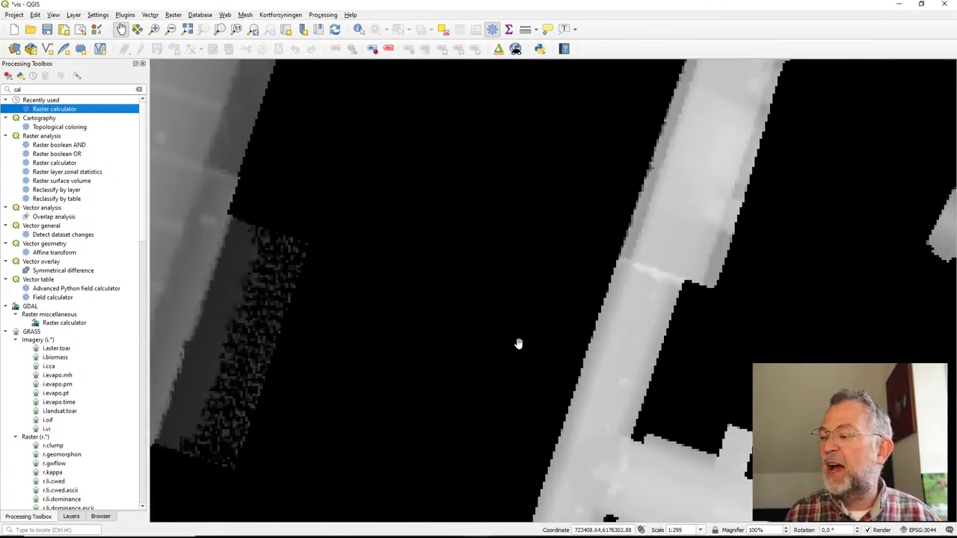
left_click_drag(518, 342, 373, 175)
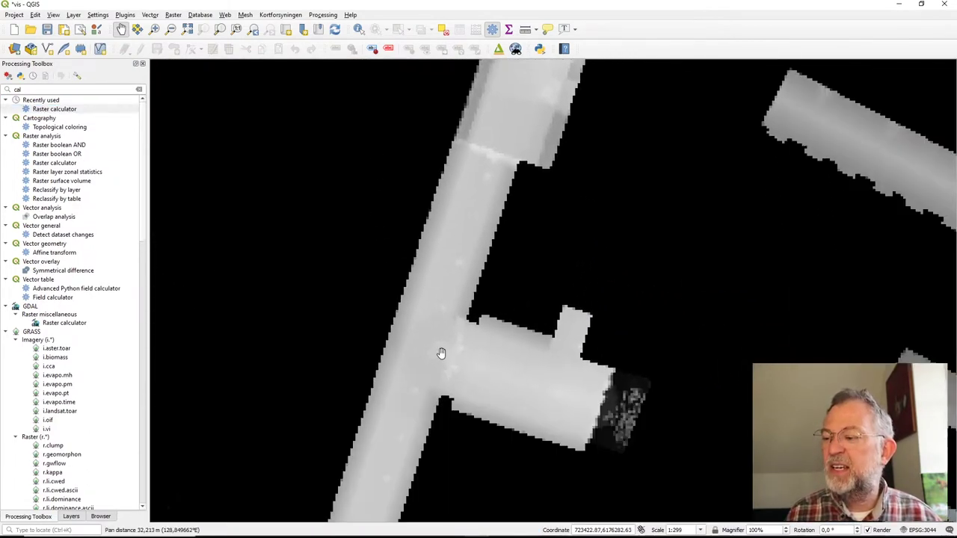
scroll(438, 355, "up", 2)
scroll(438, 389, "down", 1)
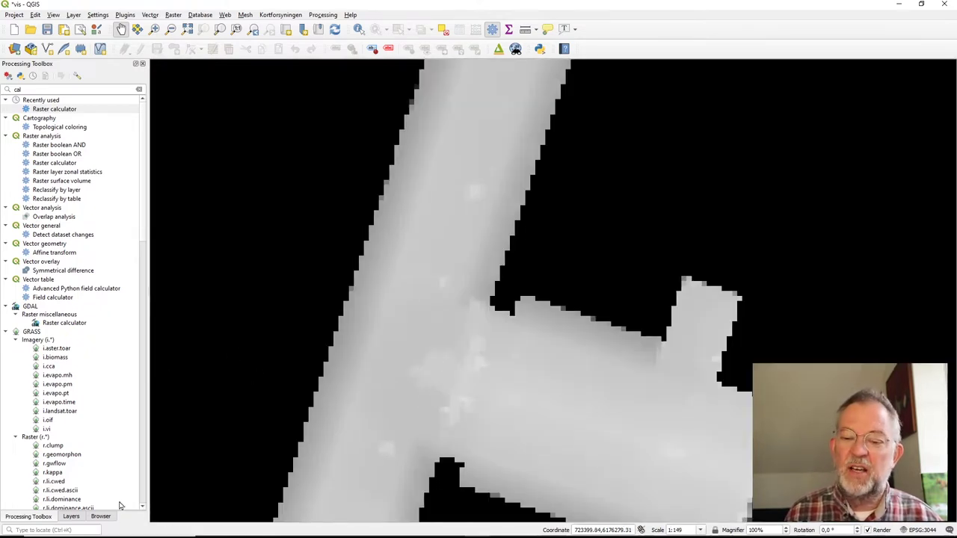
left_click(71, 517)
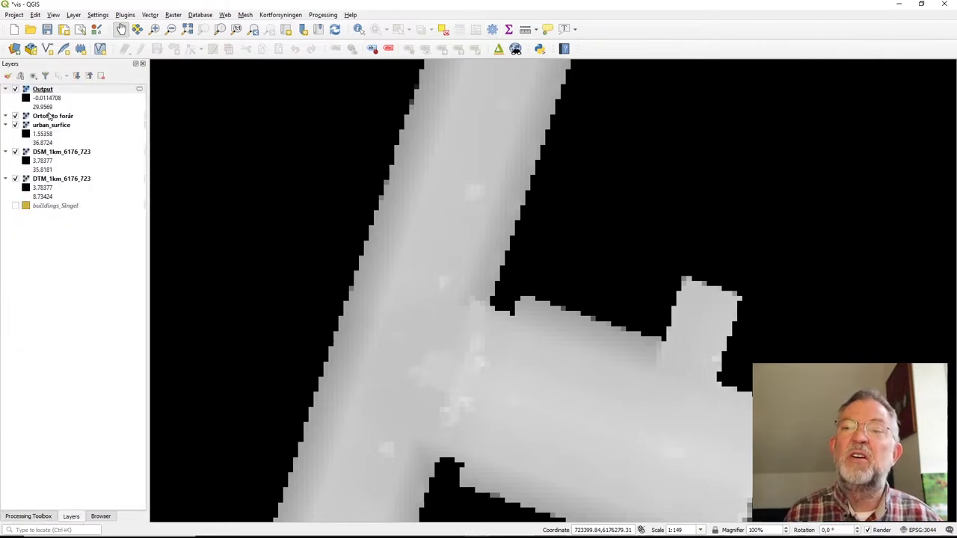
left_click(16, 89)
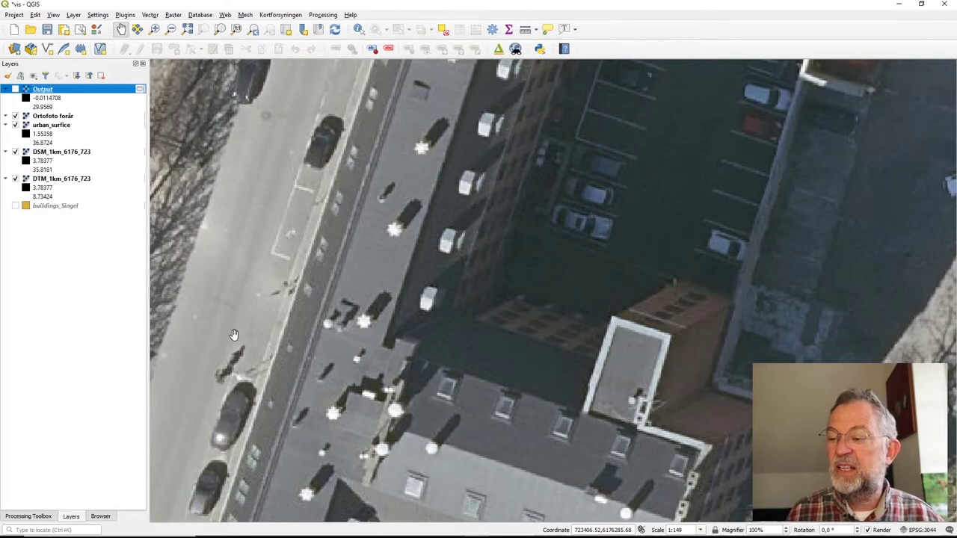
left_click_drag(314, 479, 347, 400)
left_click_drag(348, 436, 347, 401)
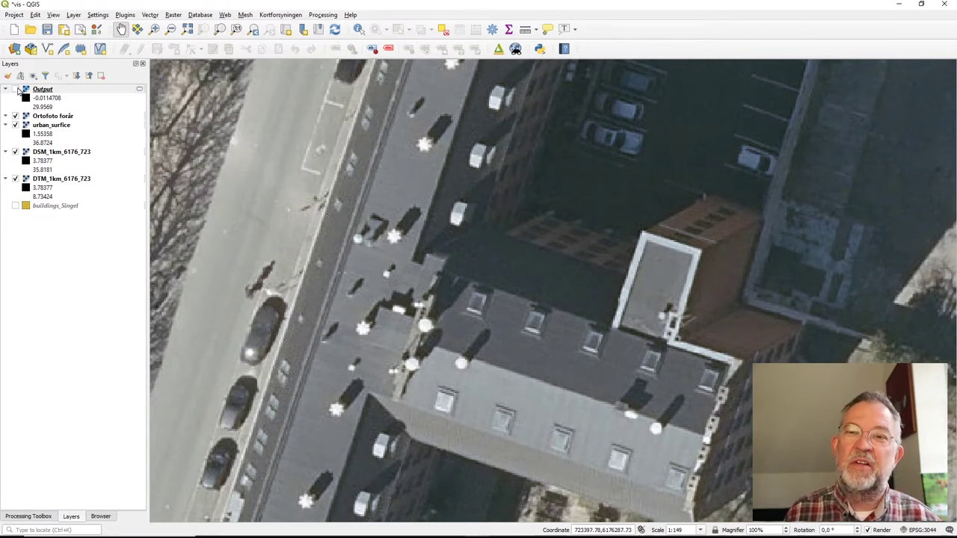
left_click(16, 89)
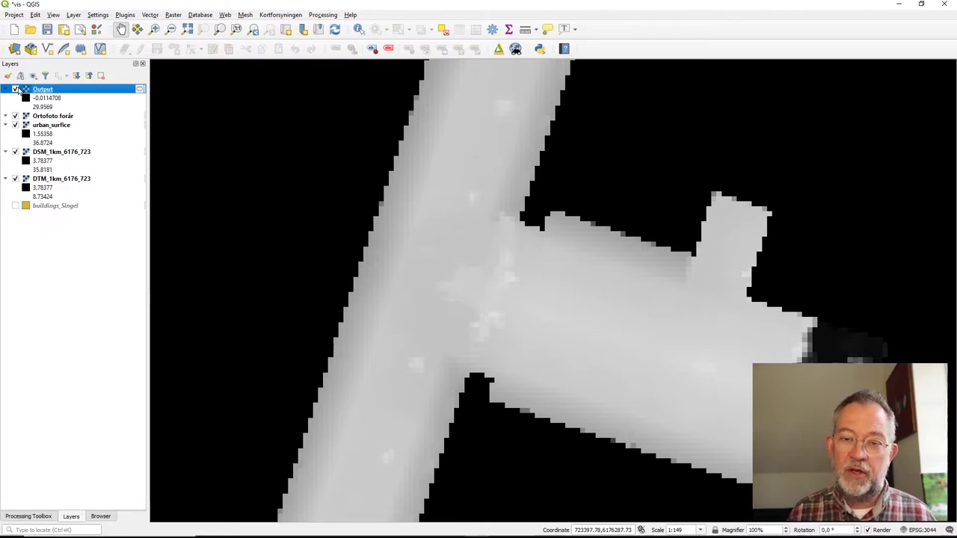
- Consult the neighborhood methods in the browser's r.neighbors manual, return to QGIS, and search the processing tools for "r.ne" to open r.neighbors
key("alt+Tab")
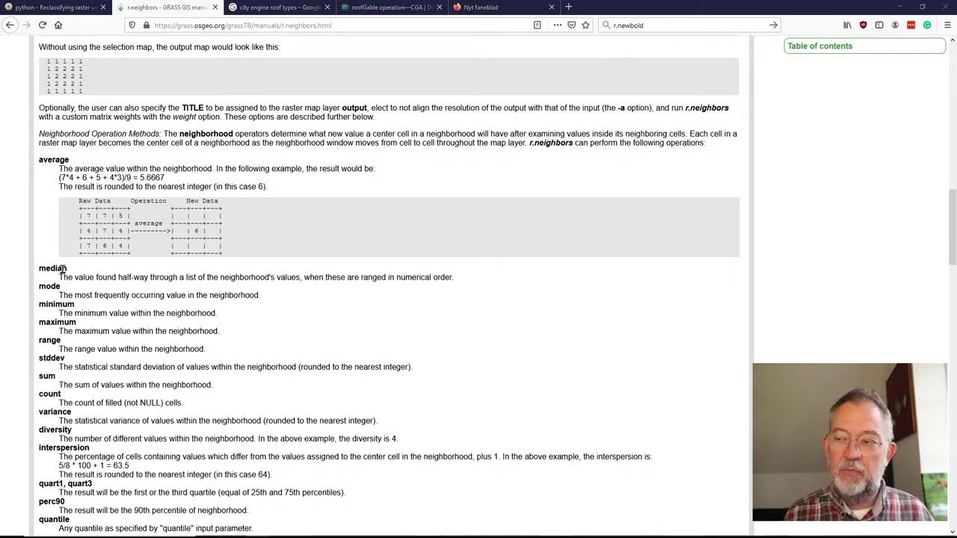
key("alt+Tab")
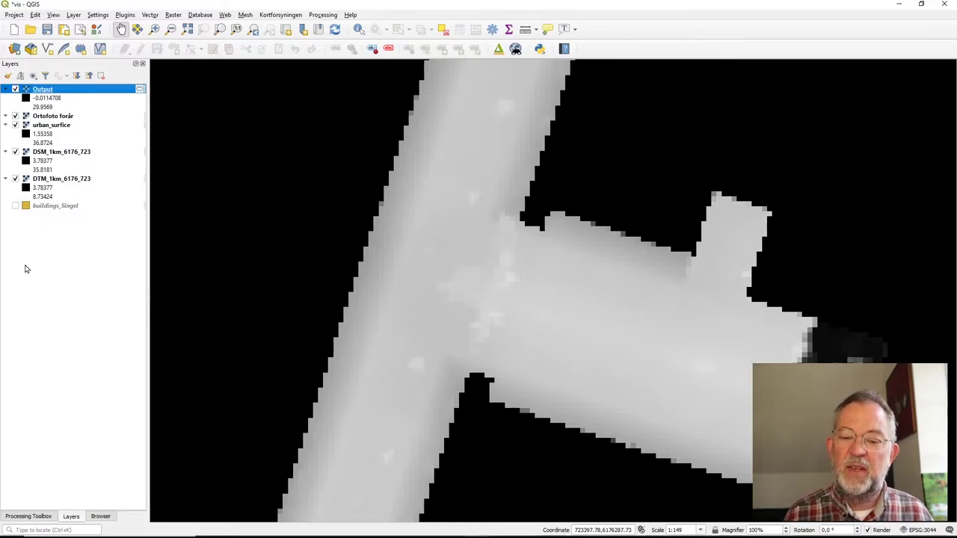
left_click(33, 515)
double_click(49, 89)
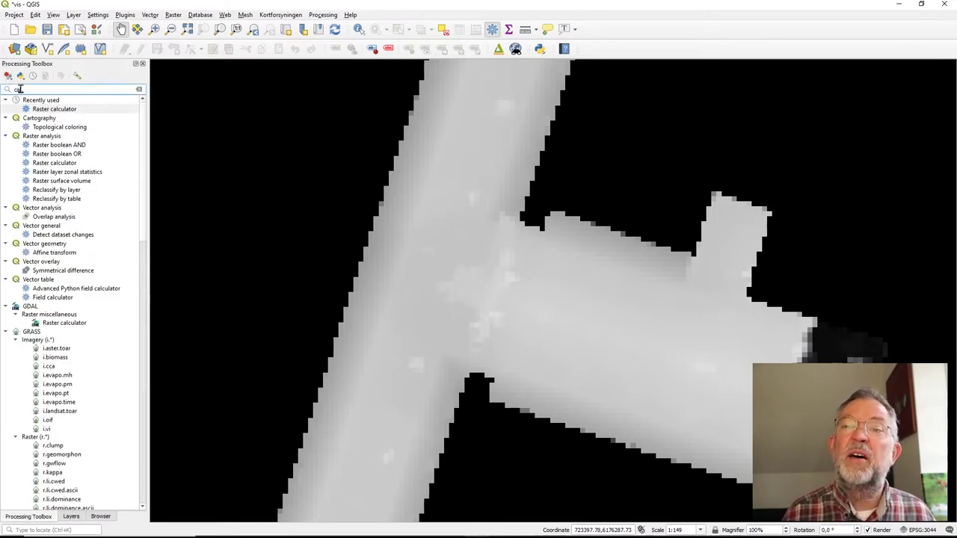
type("r")
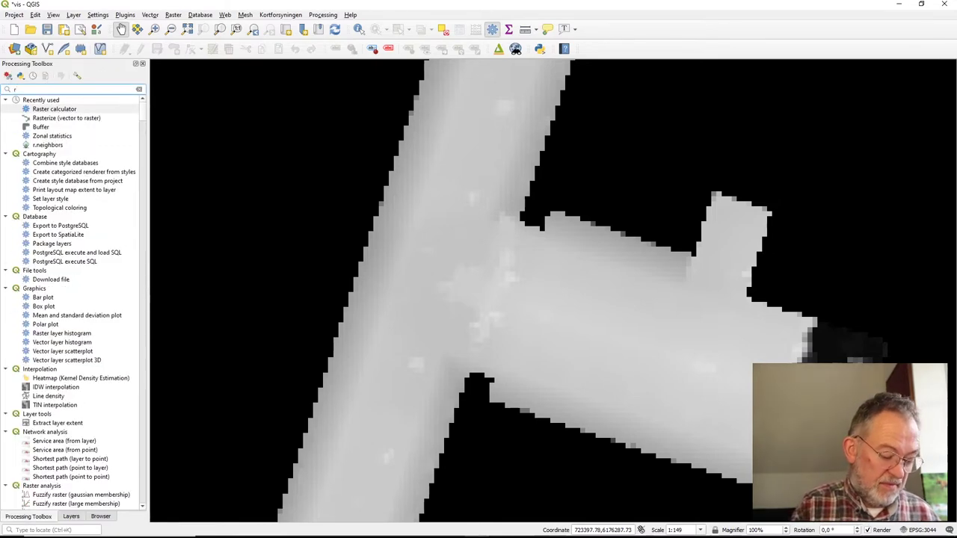
type(".ne")
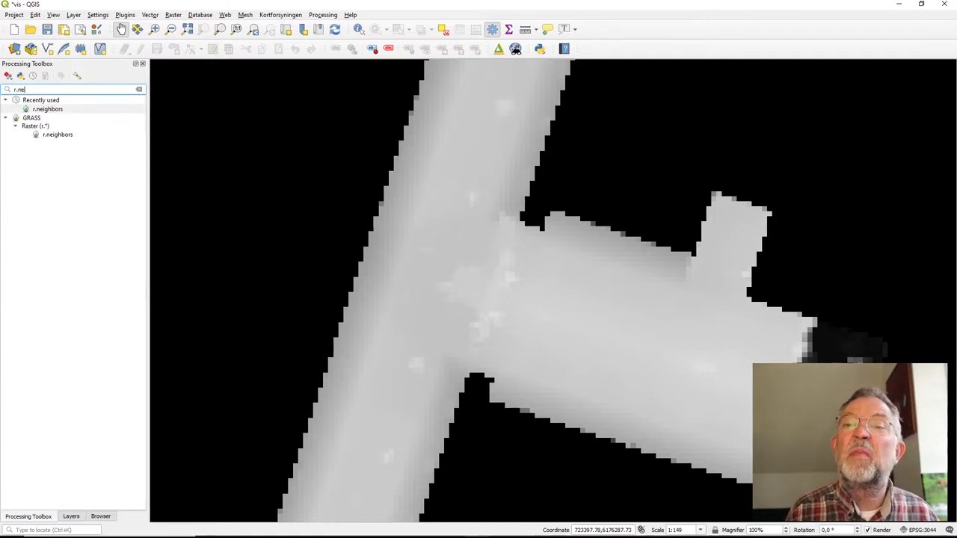
left_click(57, 111)
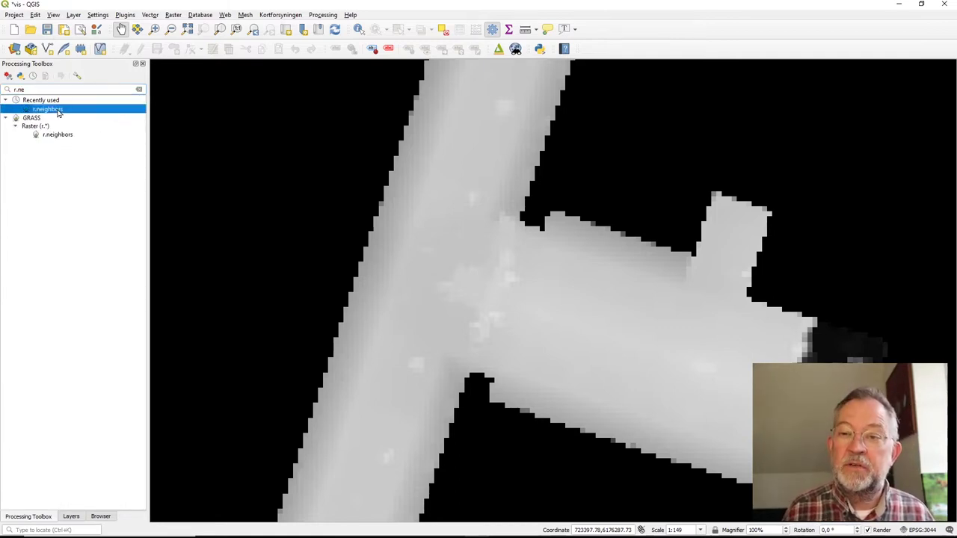
double_click(57, 110)
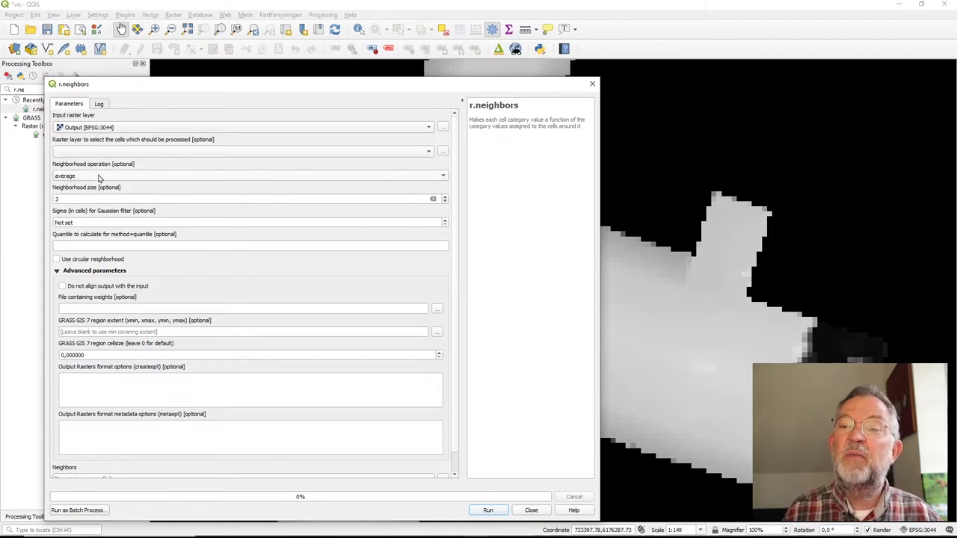
- Run r.neighbors on the Output raster with the median operation and a neighborhood size of 5, and close the dialog
left_click(98, 177)
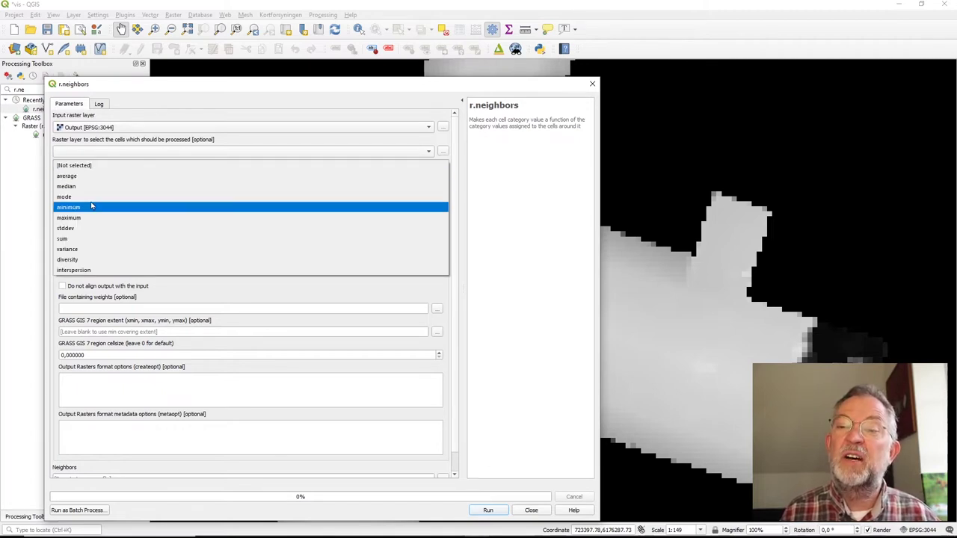
left_click(89, 188)
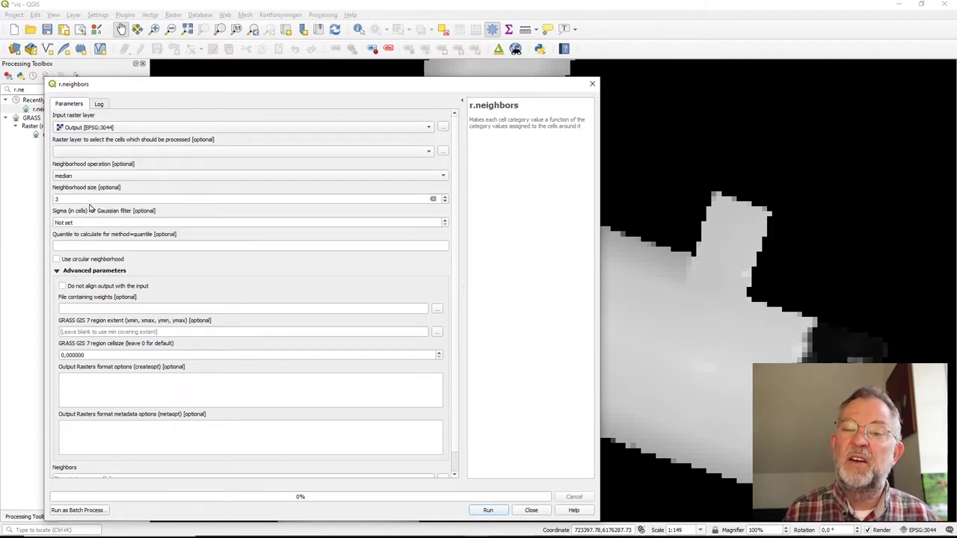
left_click(80, 199)
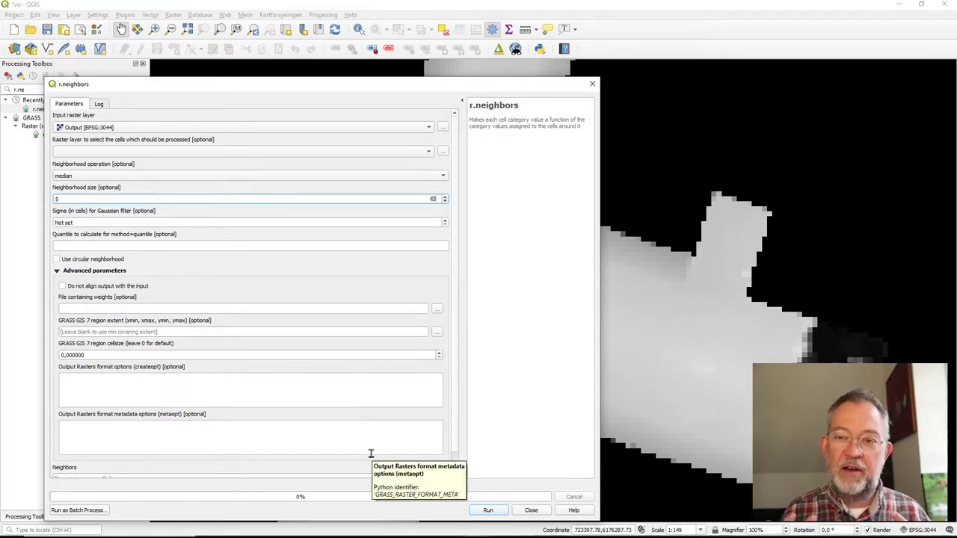
left_click(489, 511)
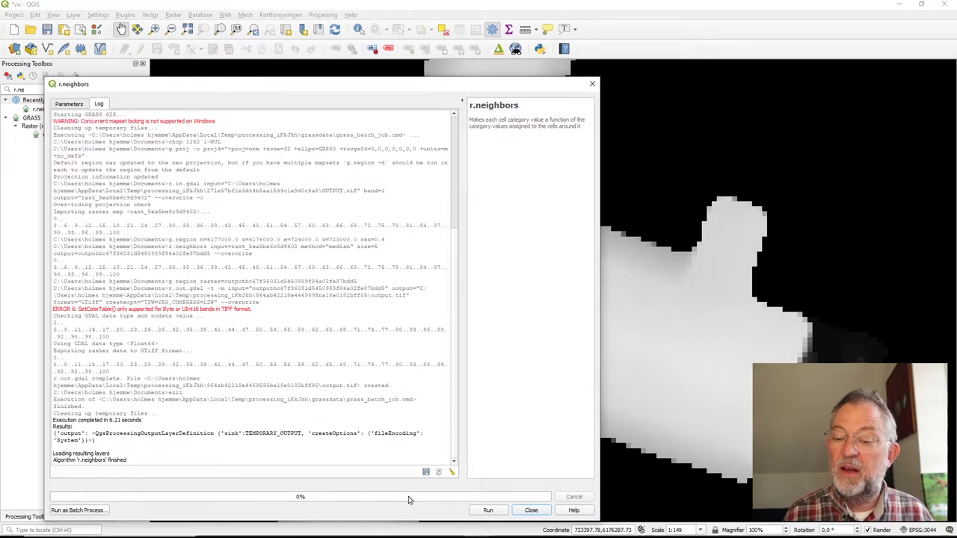
left_click(531, 510)
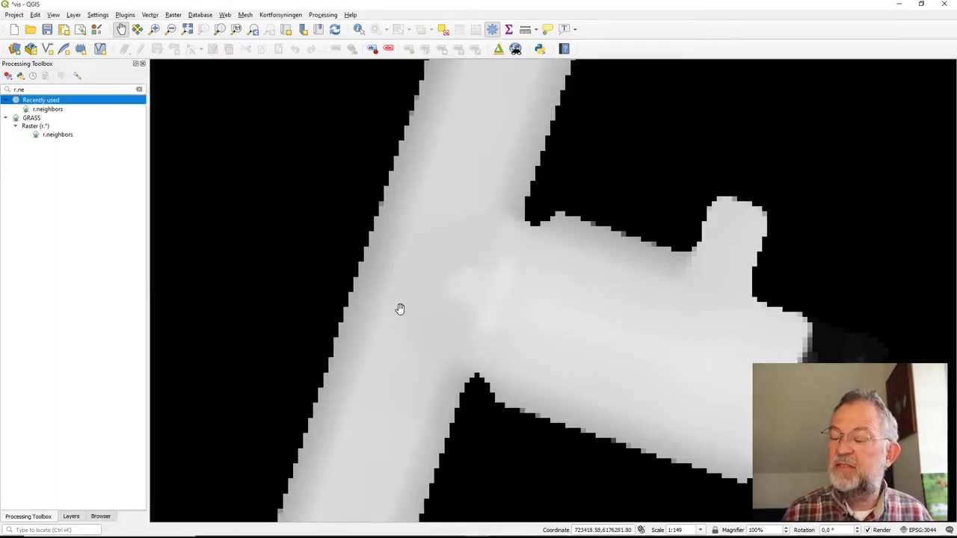
- Compare the filtered Neighbors raster with the Output raster by toggling the Neighbors layer's visibility
left_click(75, 516)
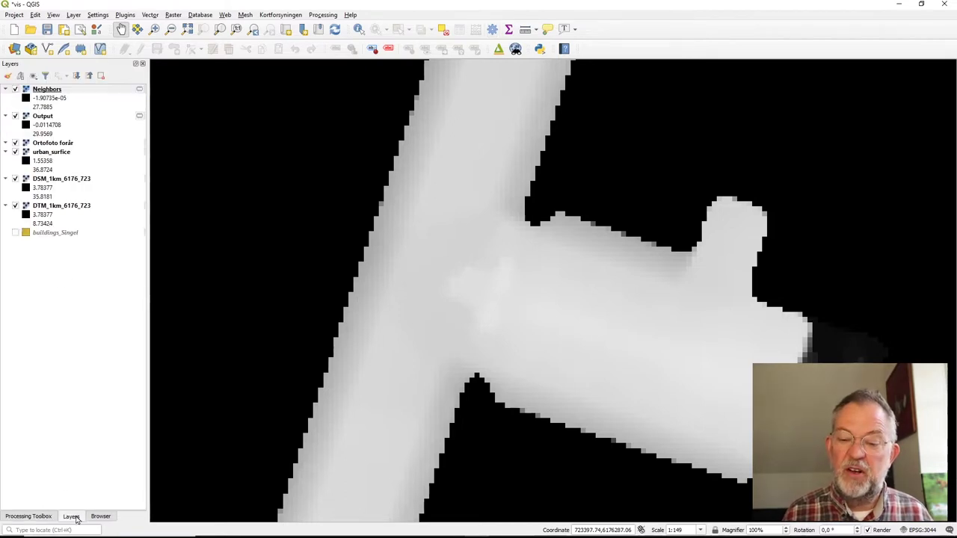
left_click(15, 89)
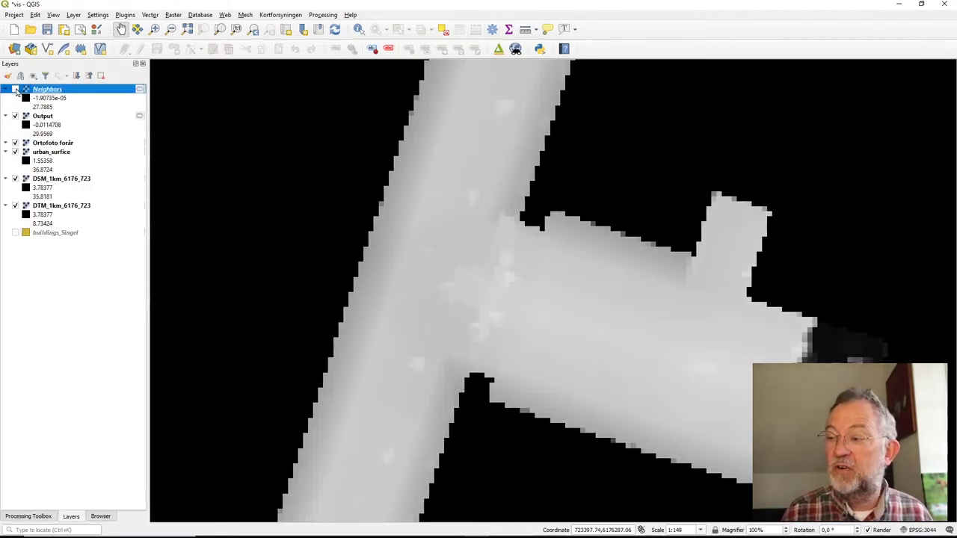
left_click(15, 89)
left_click(15, 89)
left_click(15, 89)
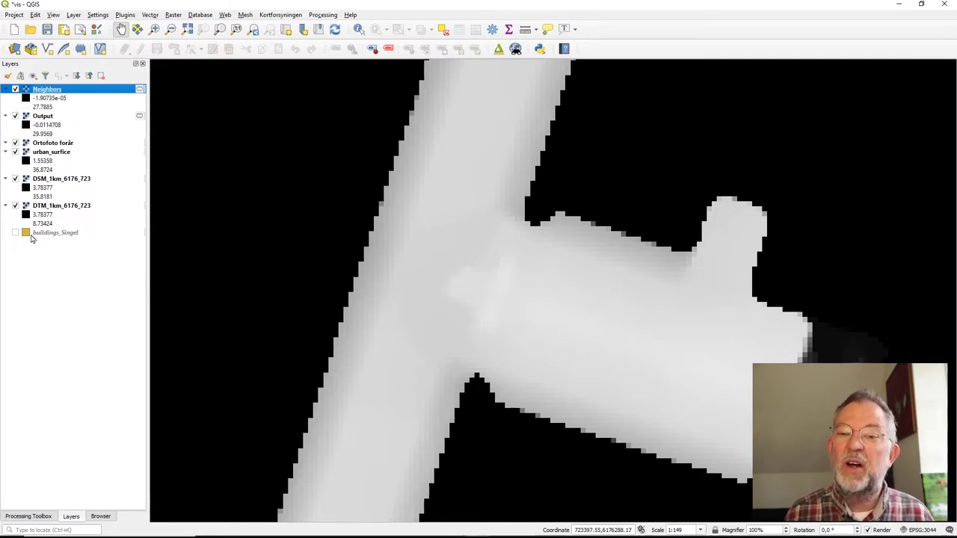
- Move the buildings_Singel layer above all other layers and make it visible over the height raster
left_click_drag(52, 236, 23, 86)
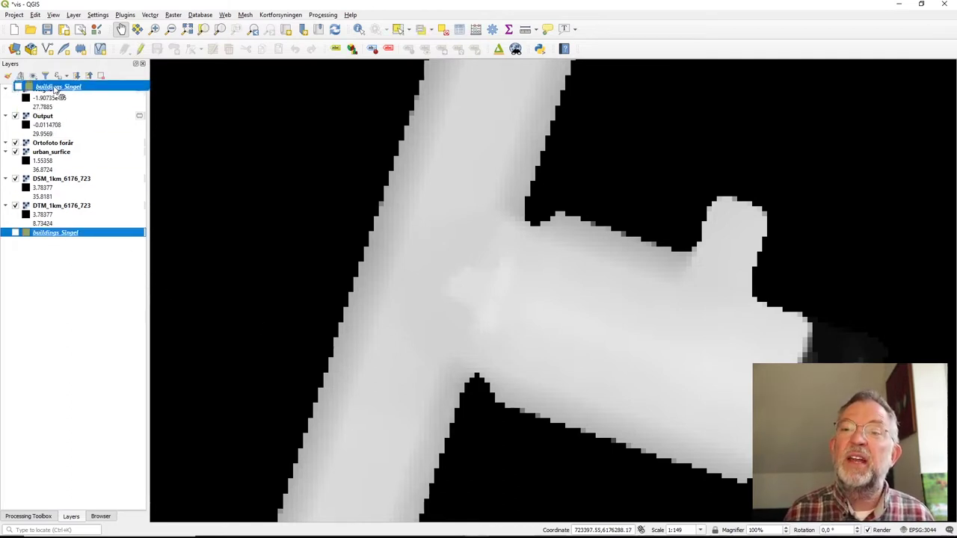
left_click(15, 88)
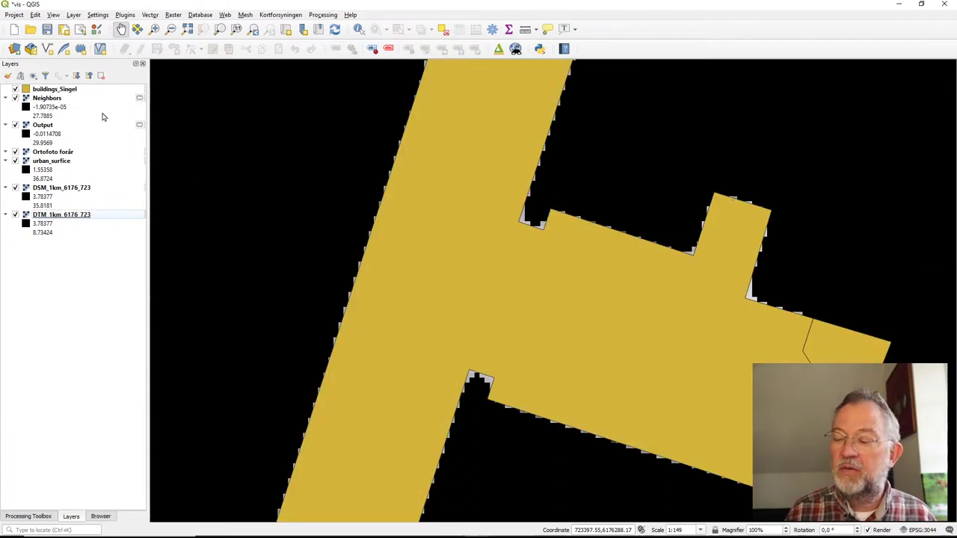
scroll(402, 262, "down", 1)
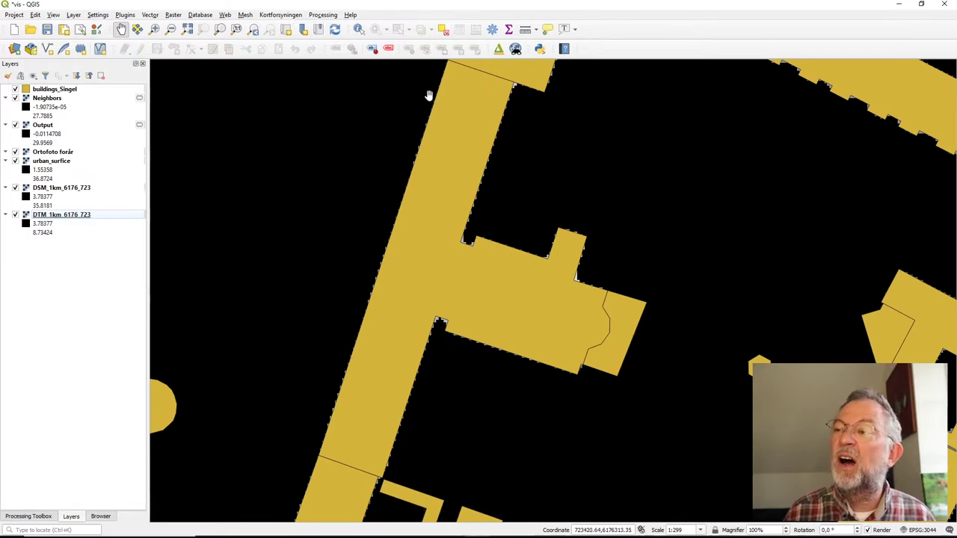
- Select the long building with the side wing in the buildings_Singel layer and clear the selection
left_click(101, 92)
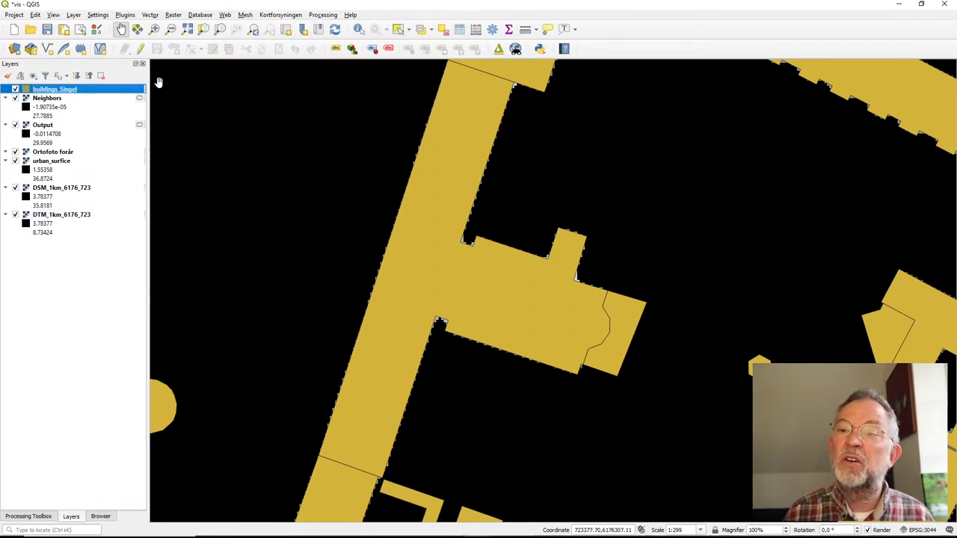
left_click(398, 29)
left_click(441, 213)
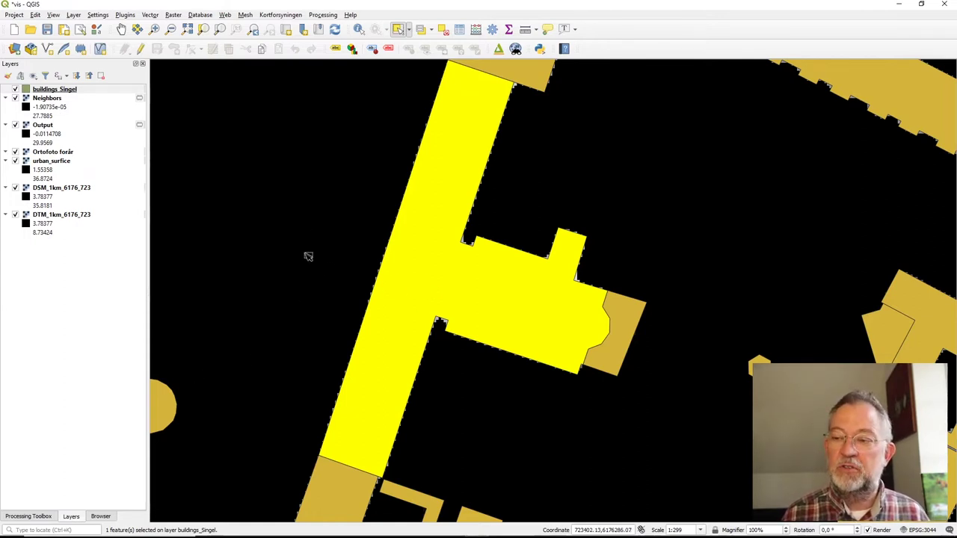
left_click(443, 29)
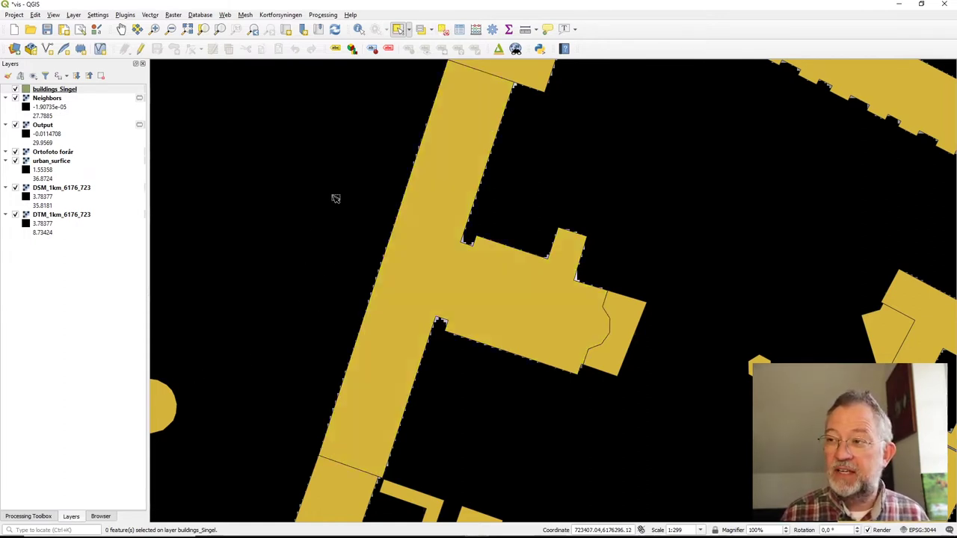
- Open the Zonal statistics tool and choose Neighbors as the raster layer, with buildings_Singel as the zones
left_click(30, 517)
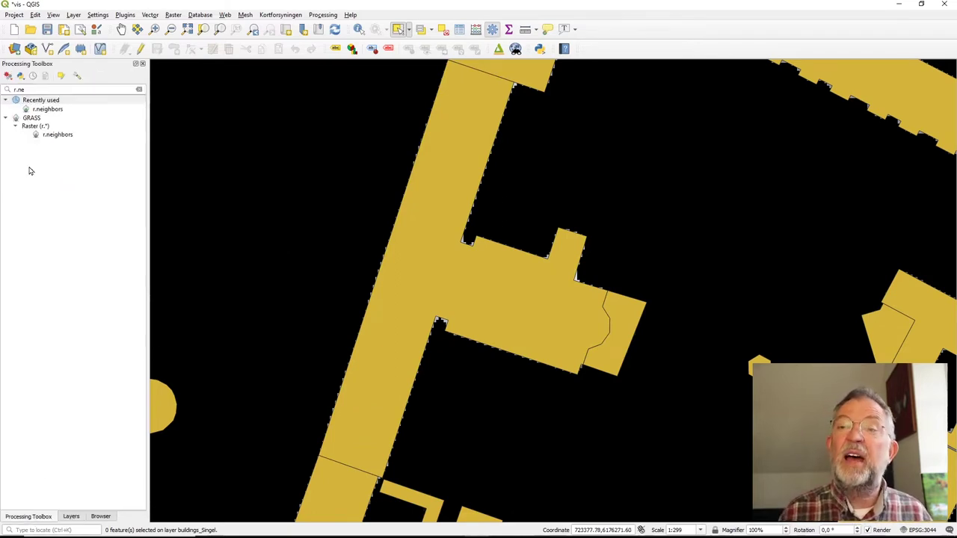
triple_click(42, 91)
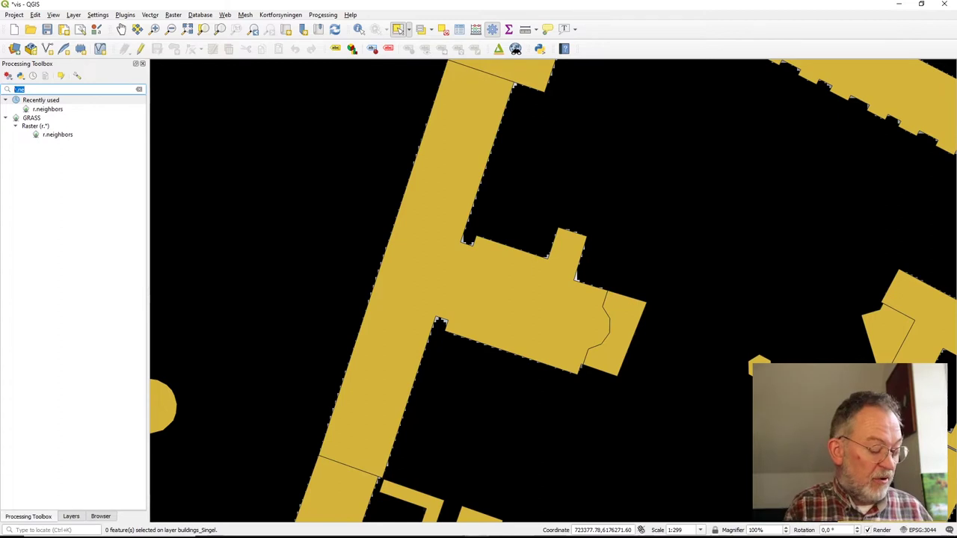
type("zon")
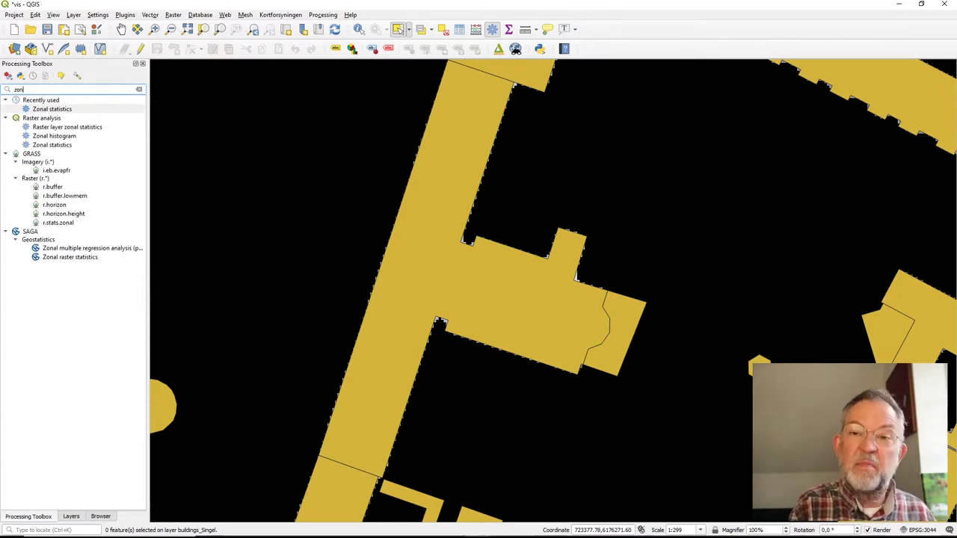
double_click(54, 109)
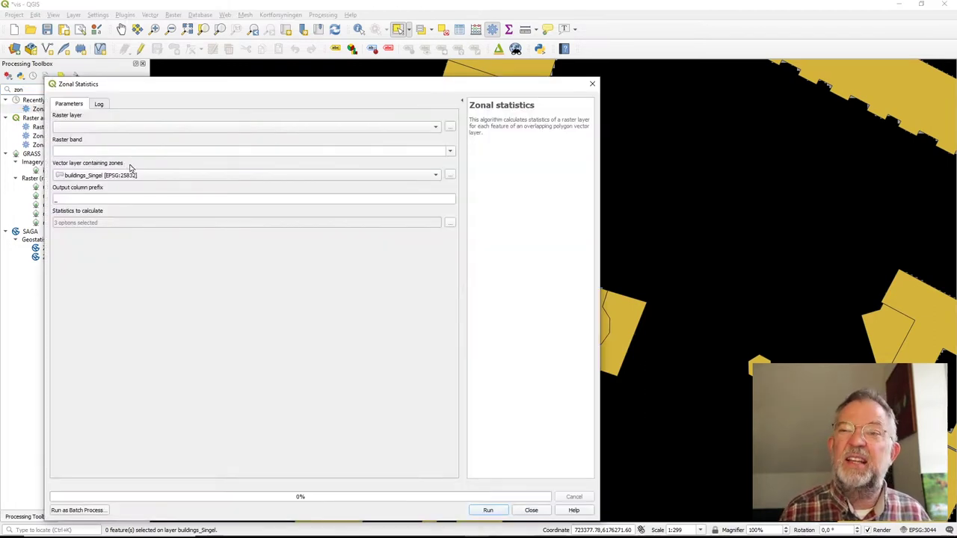
left_click(94, 129)
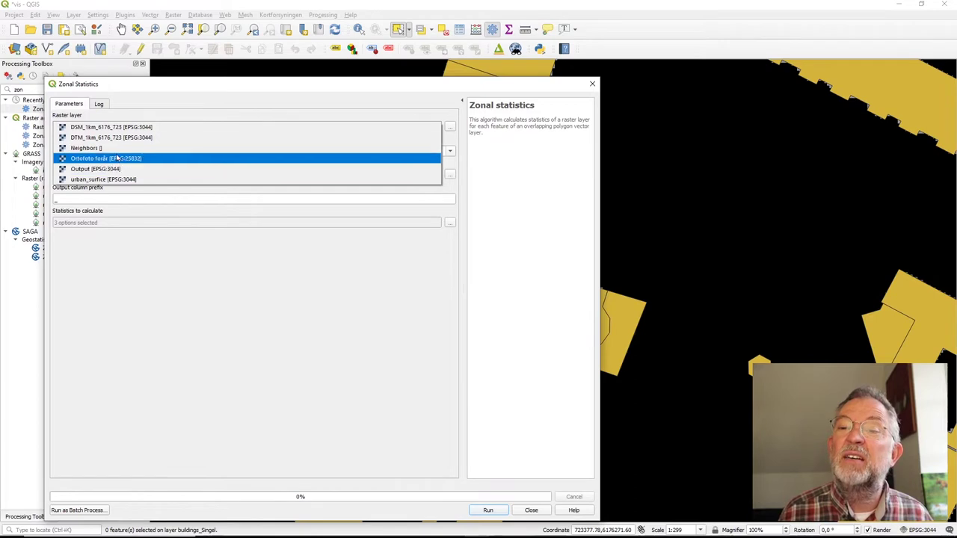
left_click(112, 147)
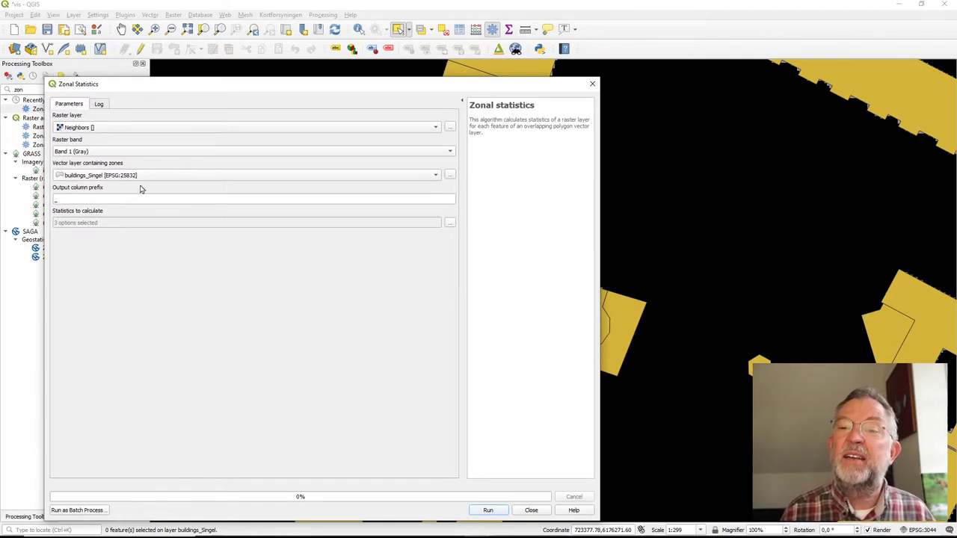
left_click(65, 200)
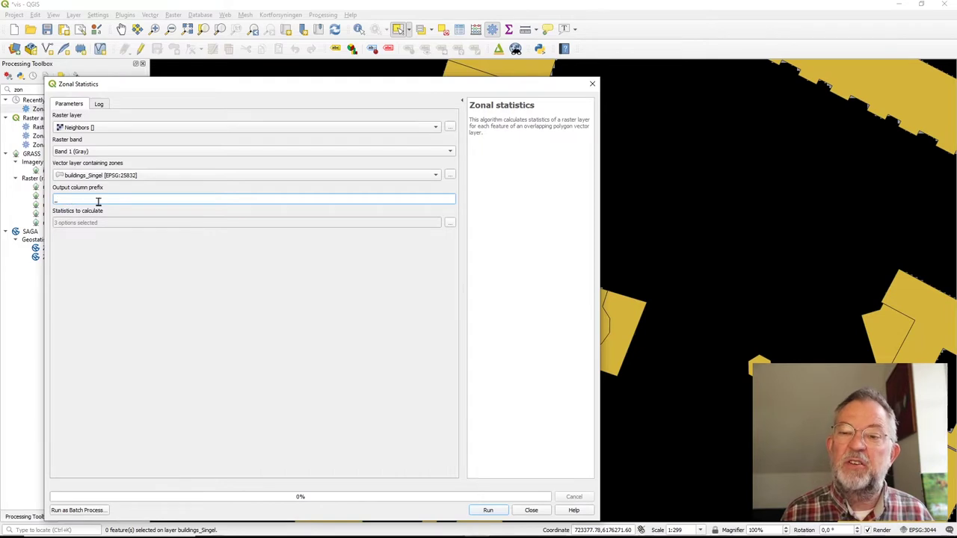
- Select all statistics to calculate, run the zonal statistics and close the dialog
left_click(449, 223)
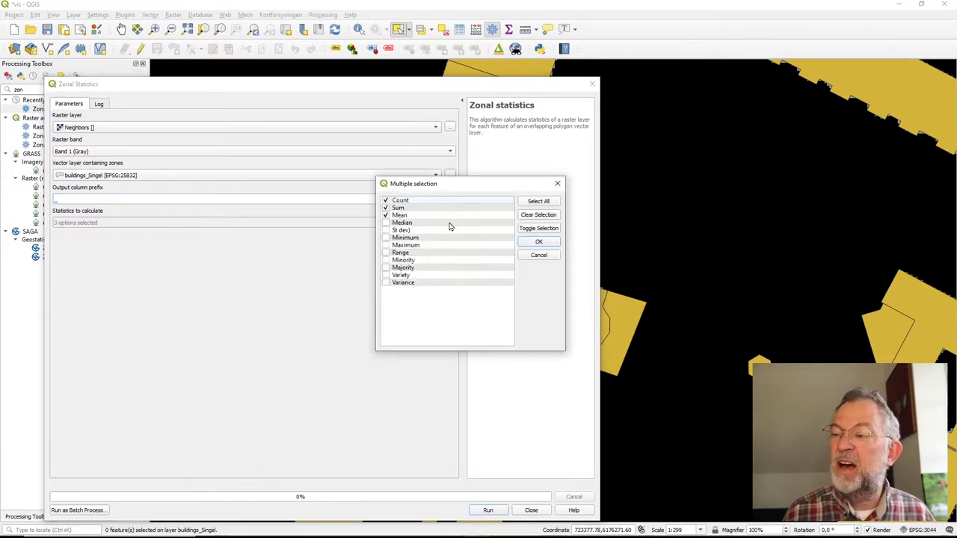
left_click(544, 203)
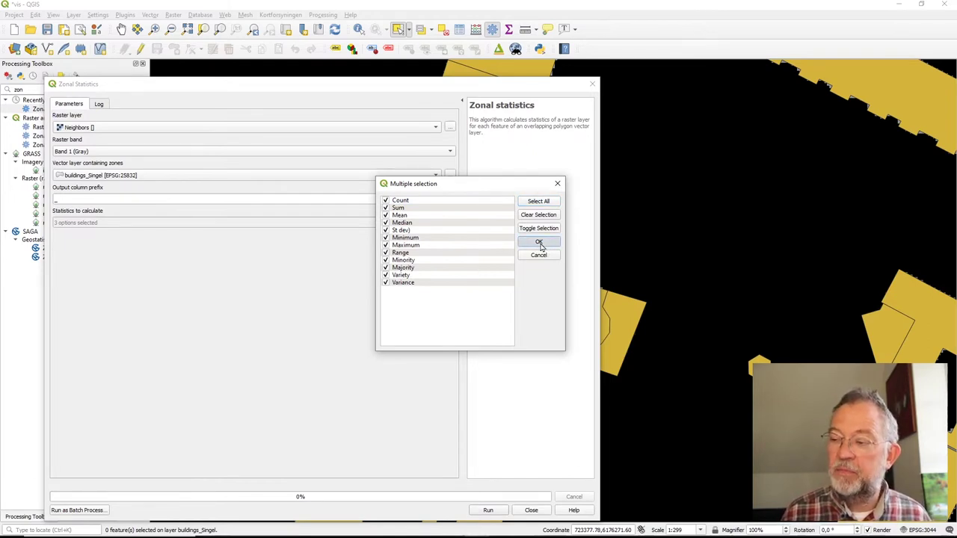
left_click(539, 243)
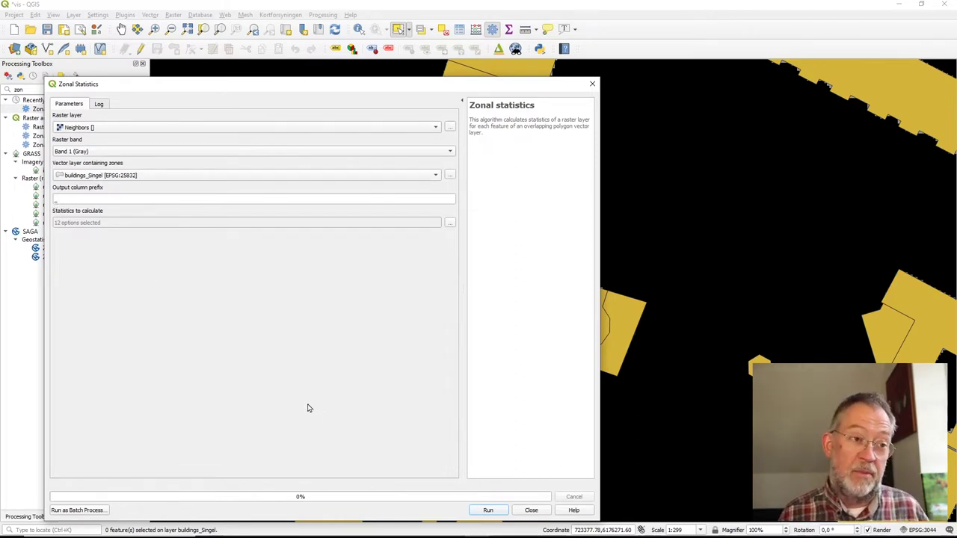
left_click(487, 510)
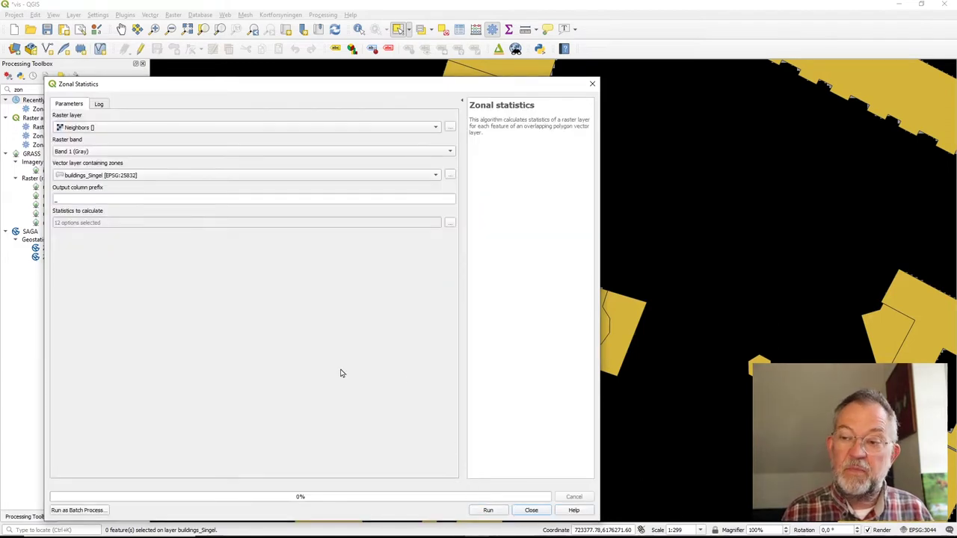
left_click(530, 511)
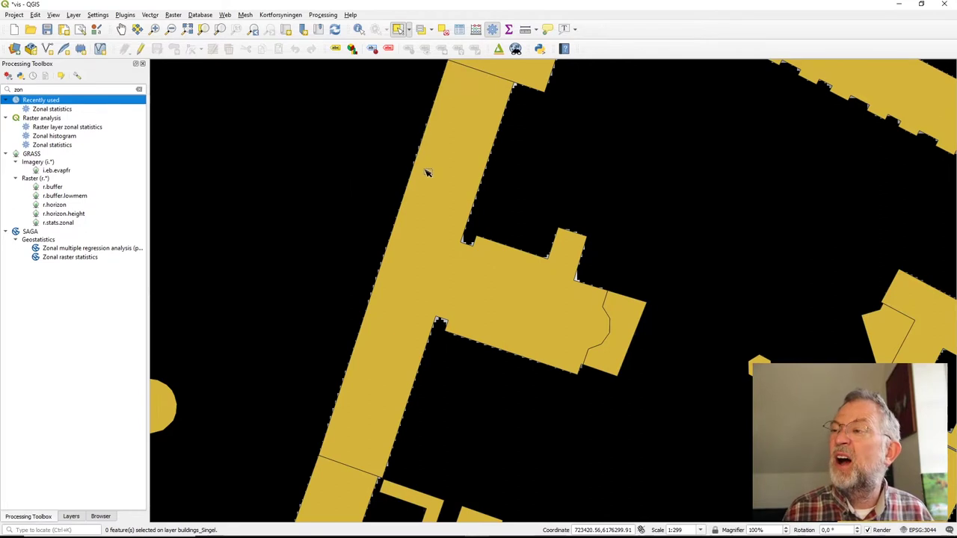
- Identify the long building with the side wing in buildings_Singel and widen the feature column to read its attribute names
left_click(359, 29)
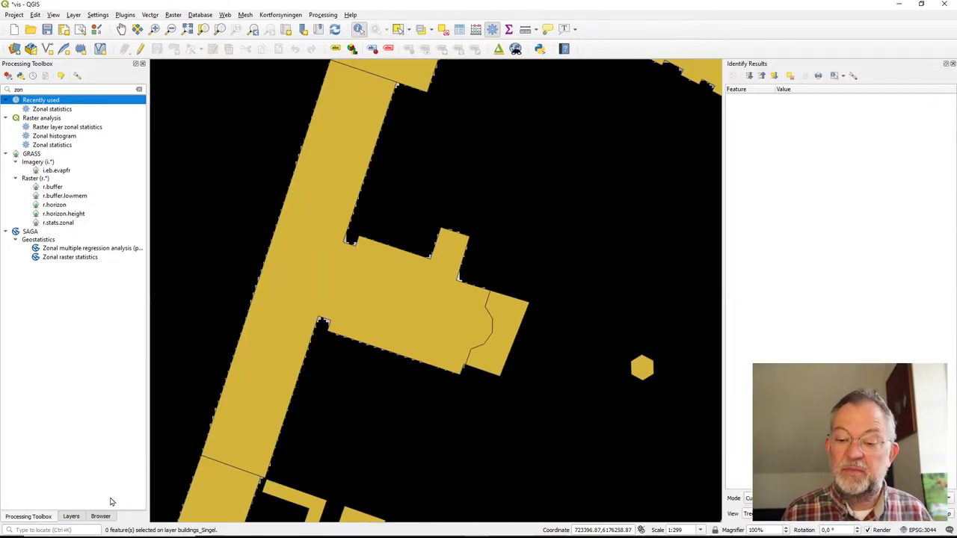
left_click(103, 517)
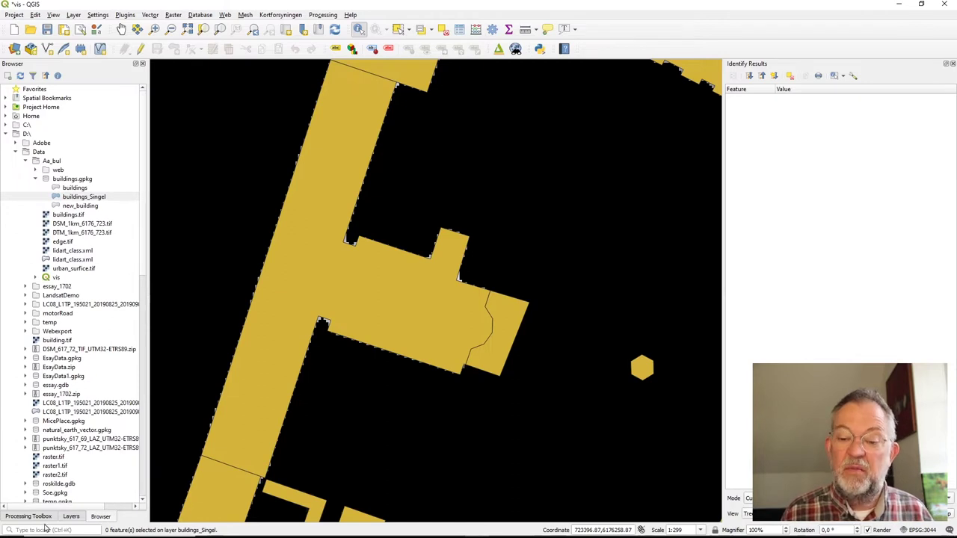
left_click(70, 517)
left_click(60, 91)
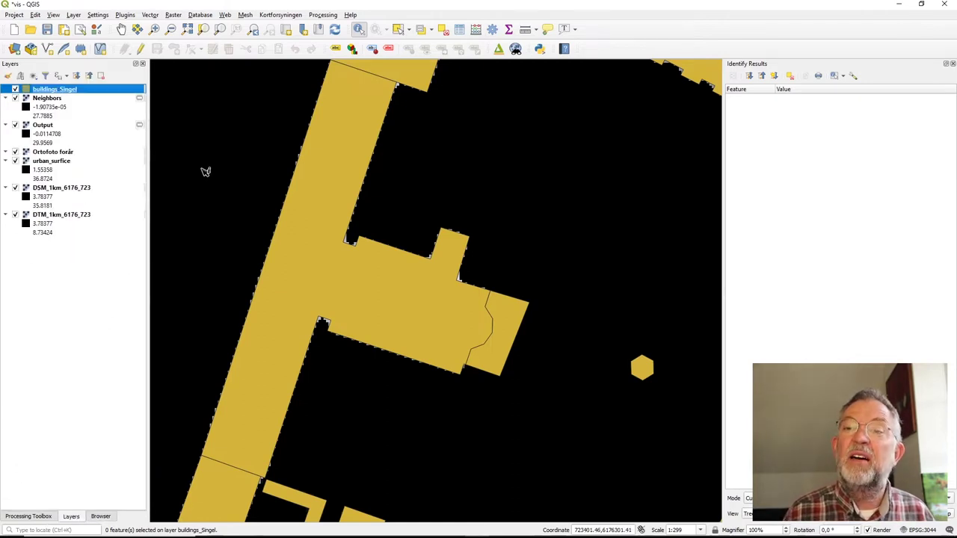
left_click(342, 280)
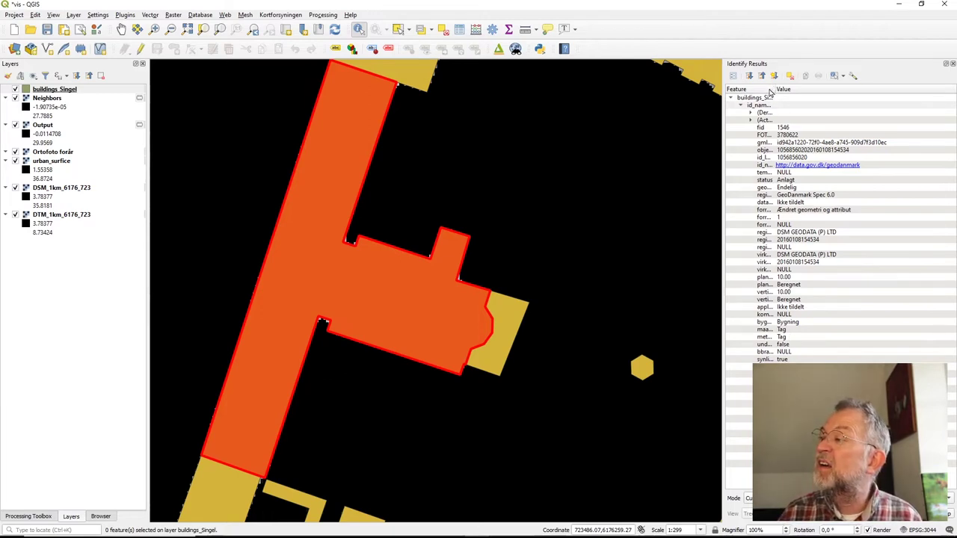
left_click_drag(770, 92, 804, 89)
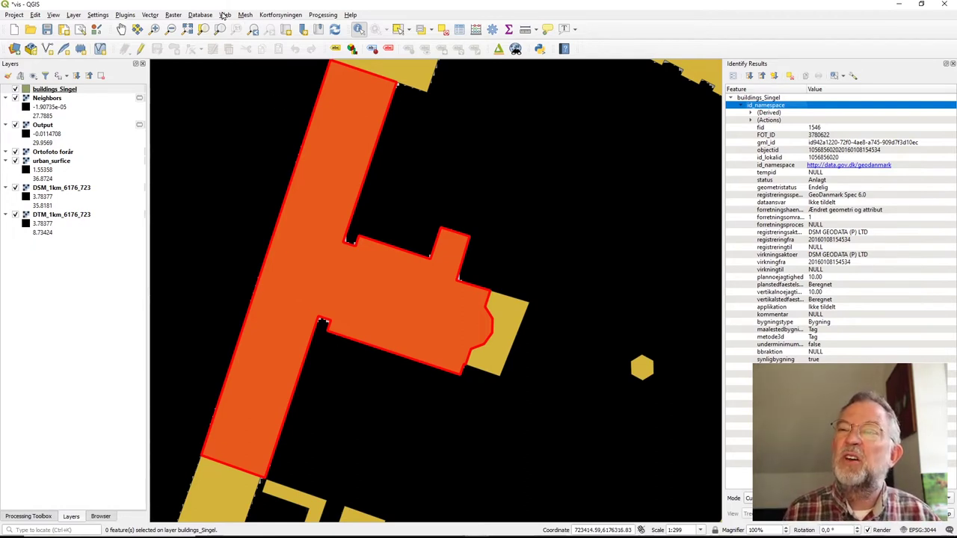
- Hide the Neighbors and Output rasters to reveal the orthophoto, keeping buildings_Singel visible over it
left_click(225, 16)
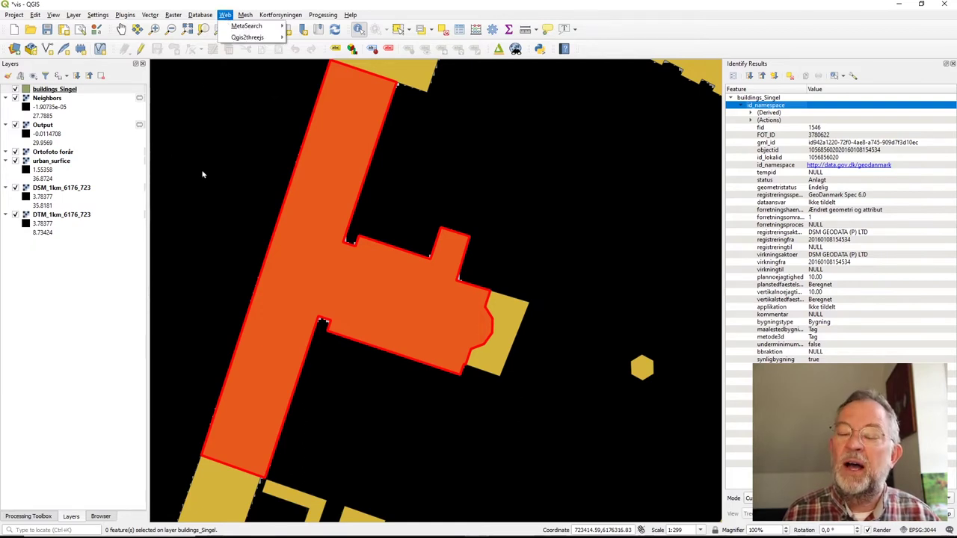
left_click(104, 291)
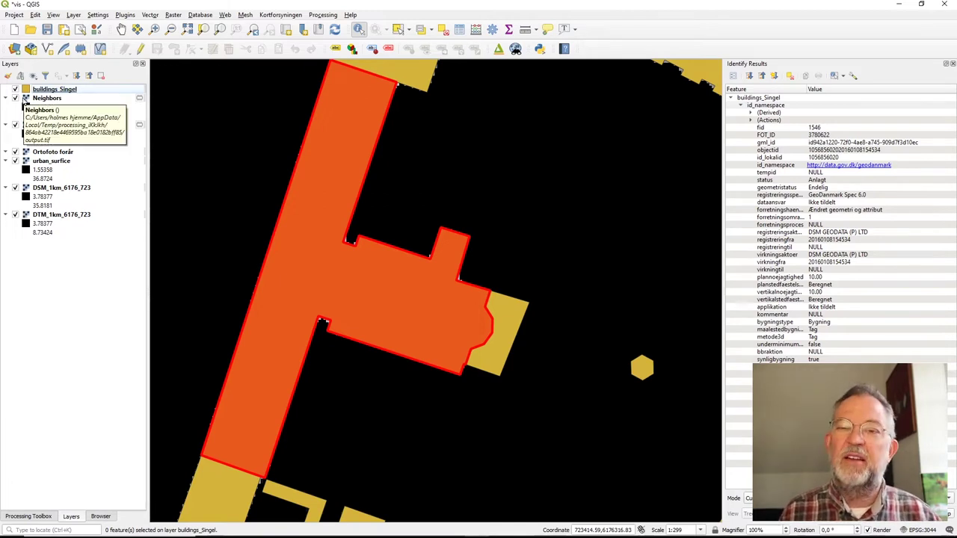
left_click(16, 90)
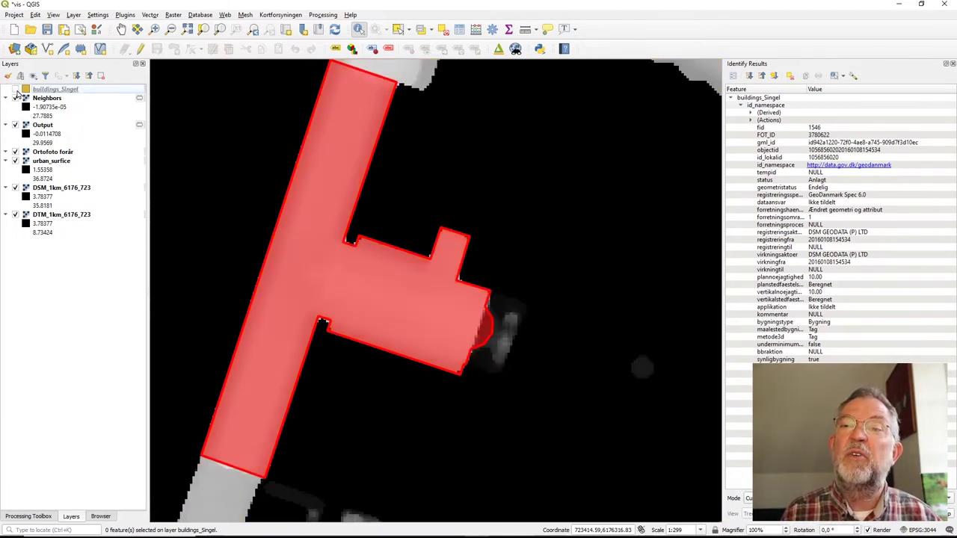
left_click(21, 99)
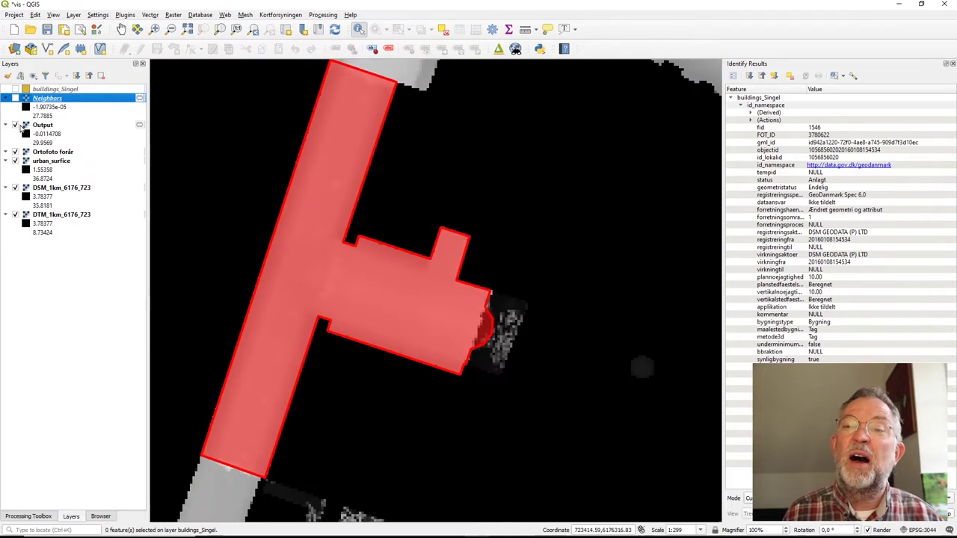
left_click(23, 127)
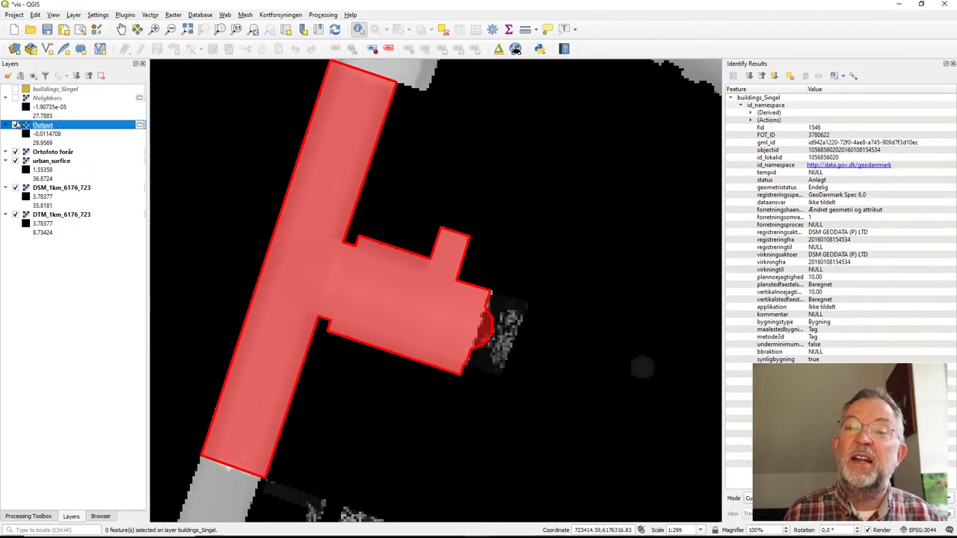
left_click(16, 125)
left_click(191, 173)
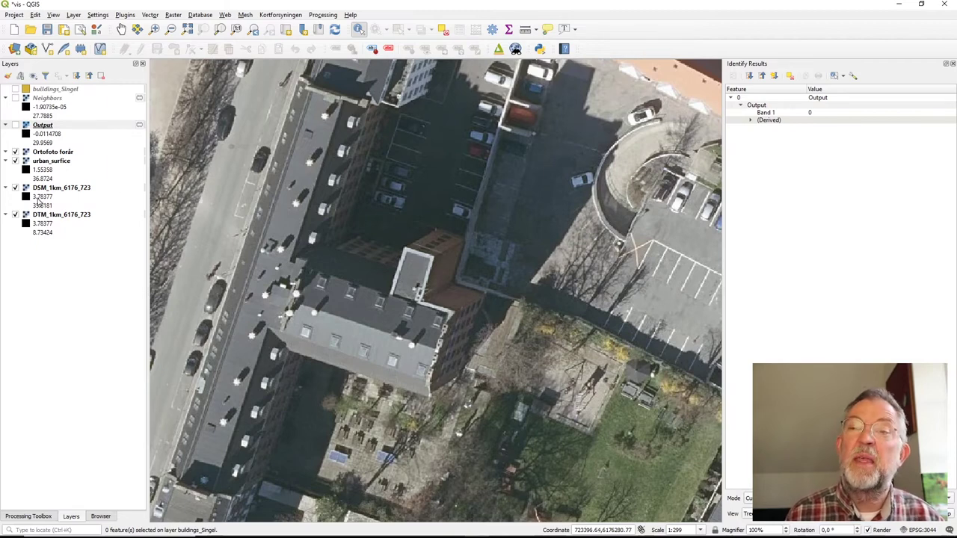
left_click(15, 89)
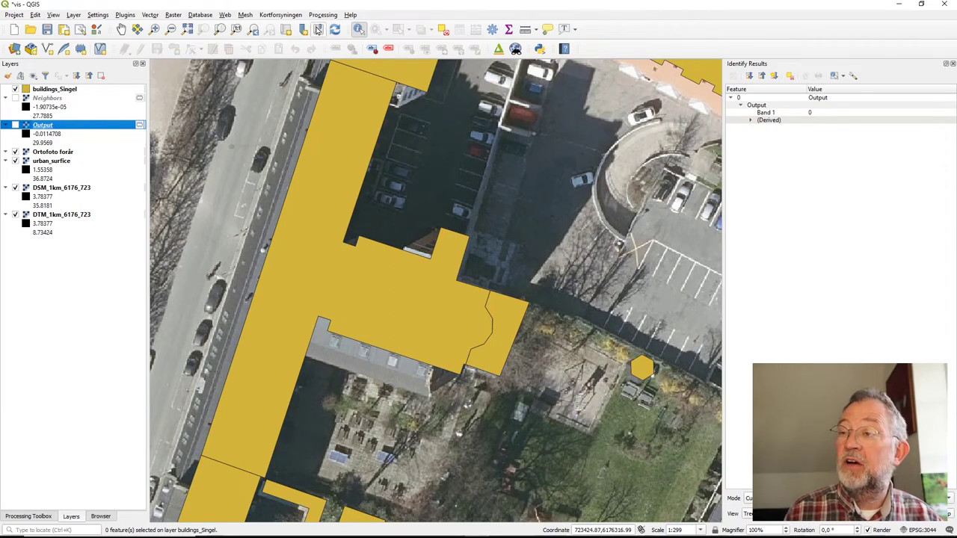
- Open the Qgis2threejs Exporter and set the Z coordinate mode of buildings_Singel relative to the DTM_1km_6176_723 layer
left_click(225, 15)
mouse_move(239, 38)
left_click(327, 37)
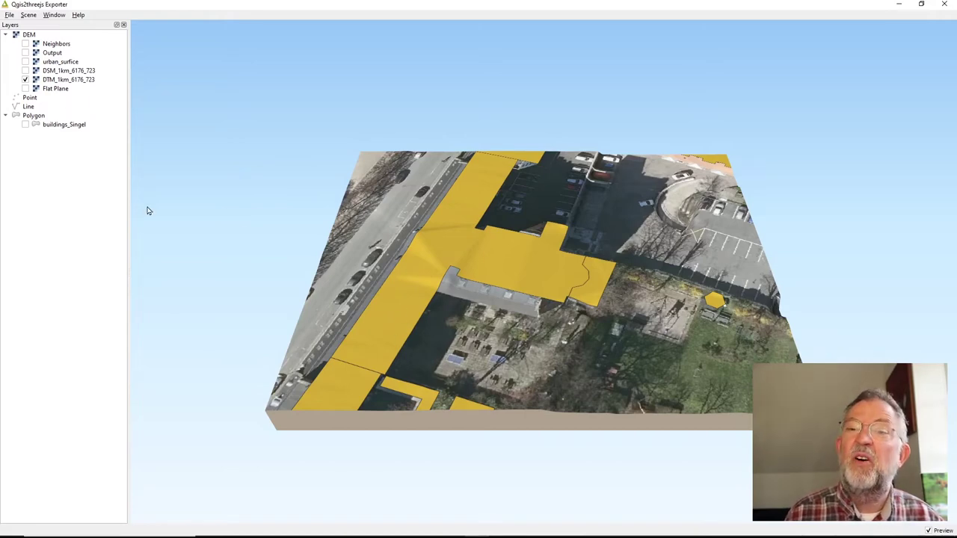
right_click(58, 123)
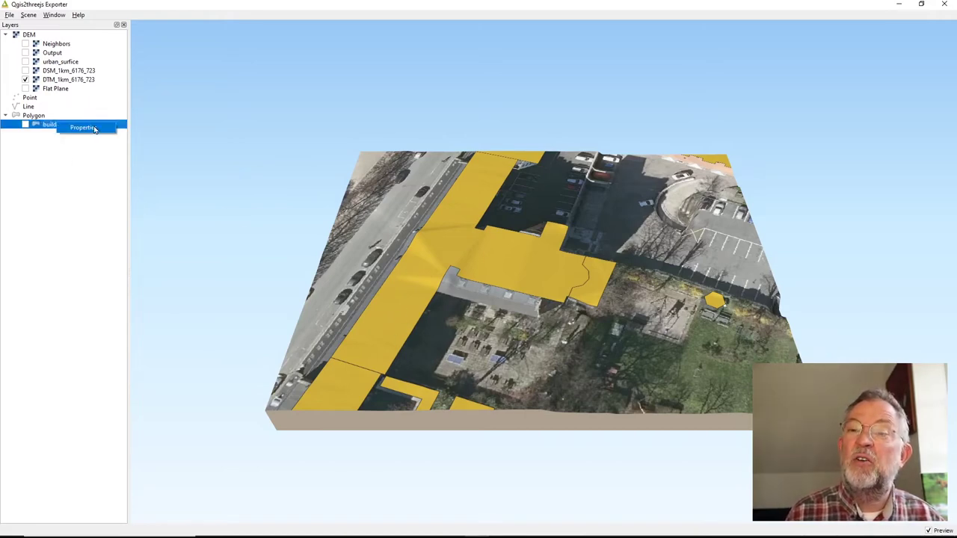
left_click(82, 128)
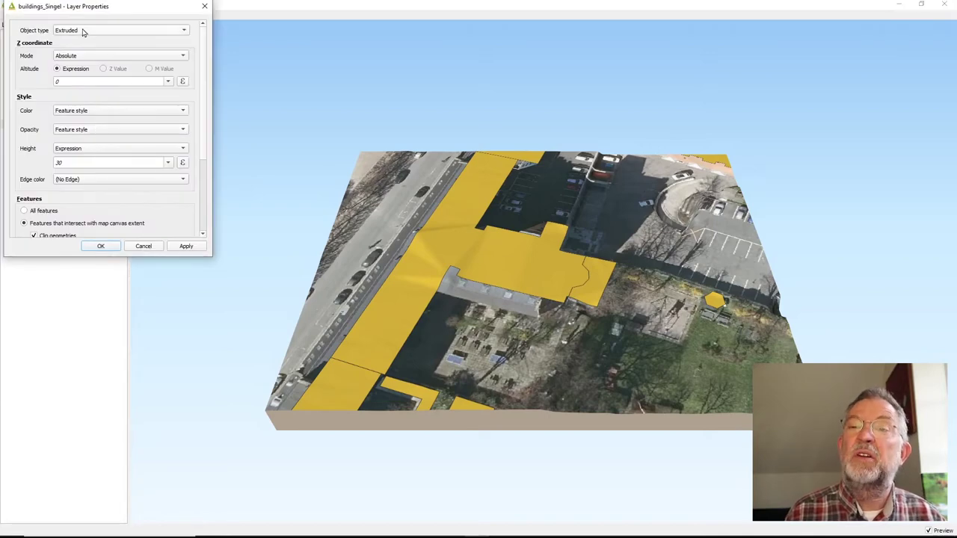
left_click(75, 57)
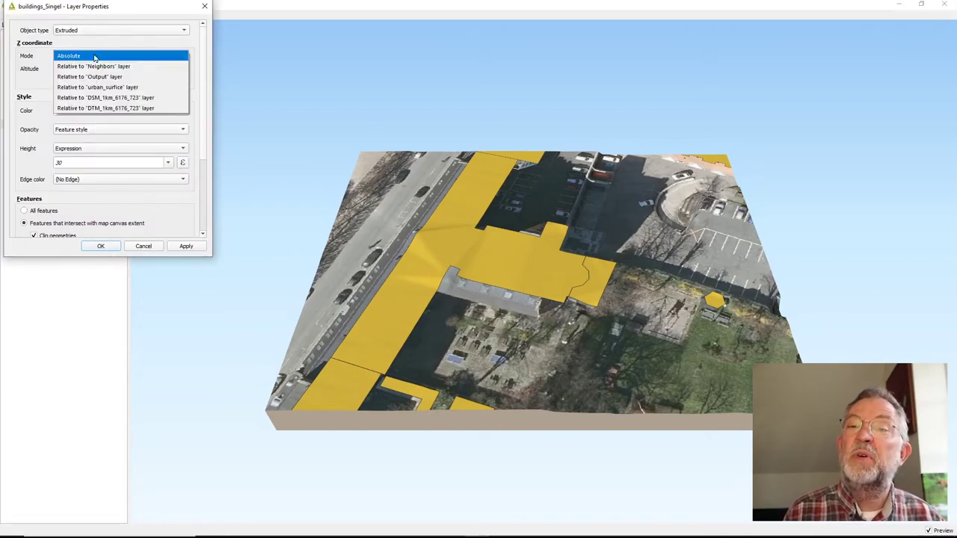
left_click(142, 109)
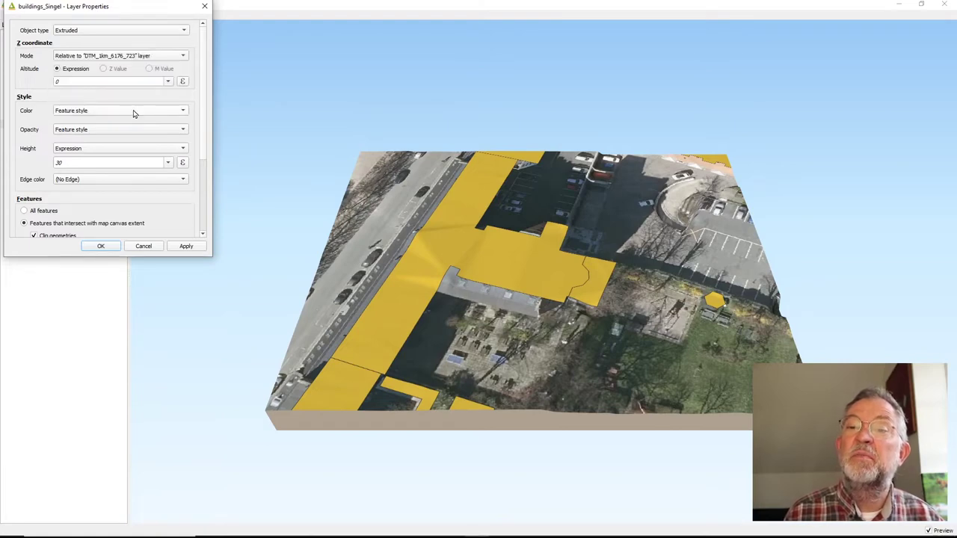
- Set the extrusion height of buildings_Singel to the _max field and show the layer in the 3D scene, with the exporter window restored to smaller size
left_click(167, 162)
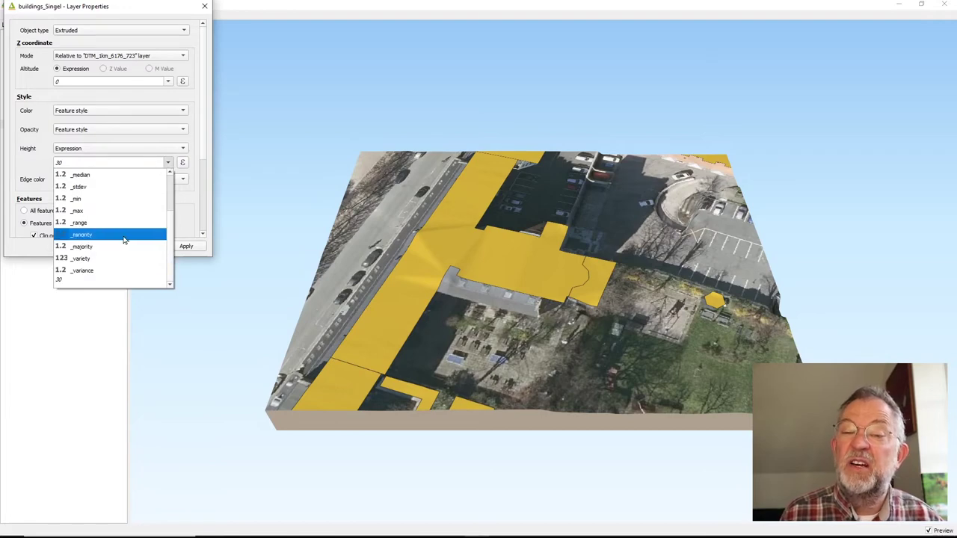
scroll(124, 239, "up", 2)
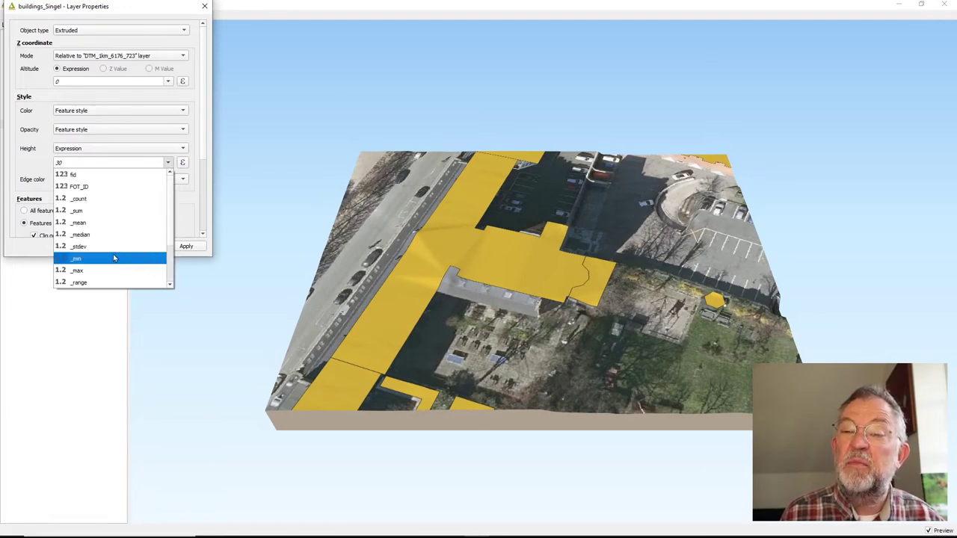
left_click(111, 270)
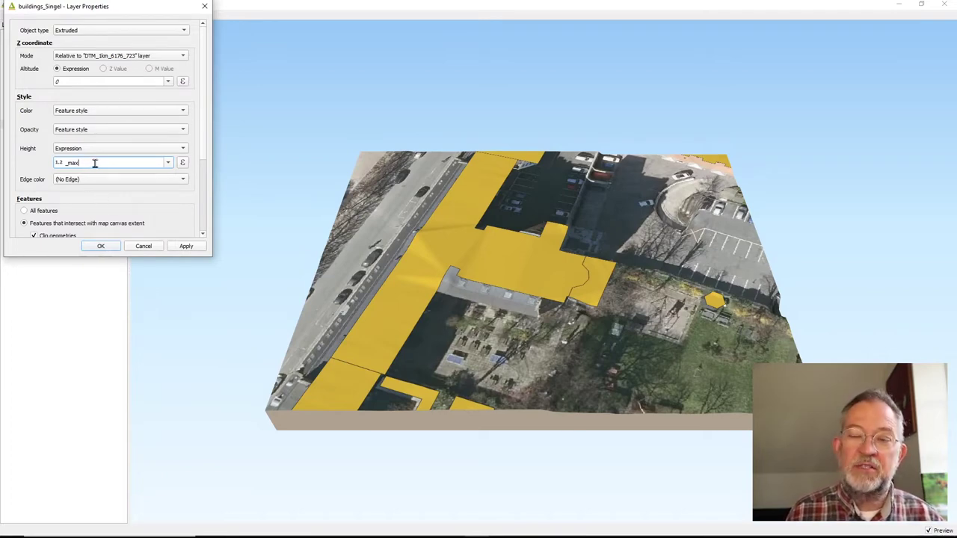
left_click(100, 246)
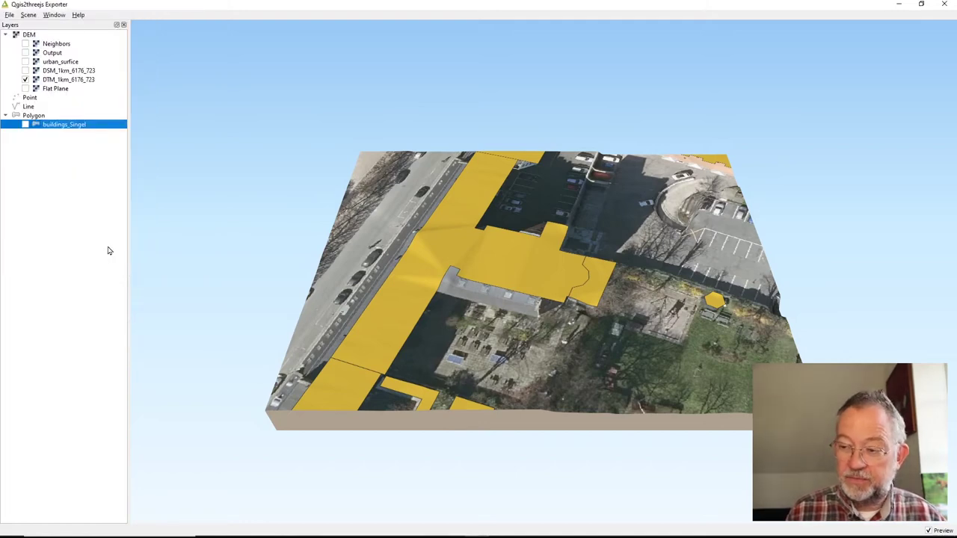
left_click(25, 125)
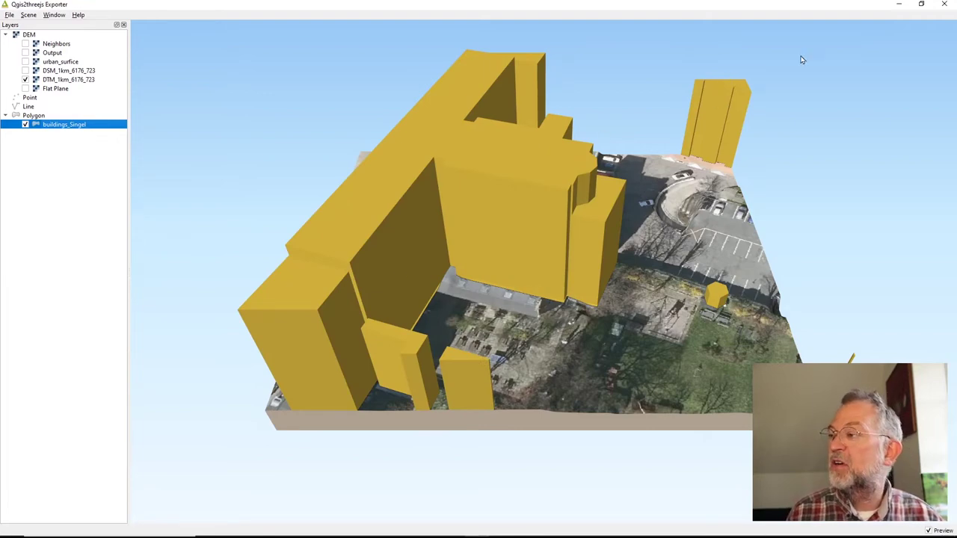
left_click(921, 5)
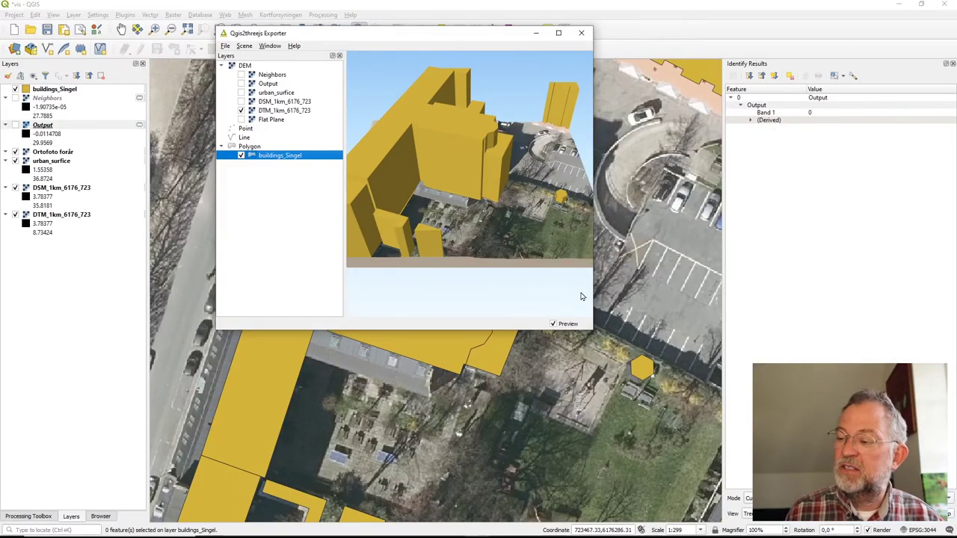
- Zoom the map out to the surrounding city blocks so the 3D scene rebuilds with many more buildings
left_click(612, 381)
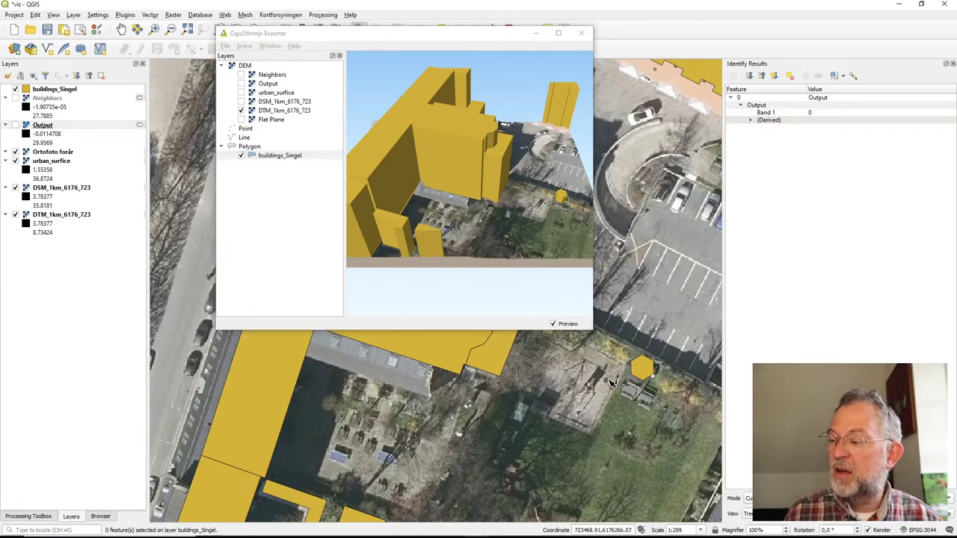
scroll(611, 381, "down", 2)
scroll(611, 381, "down", 1)
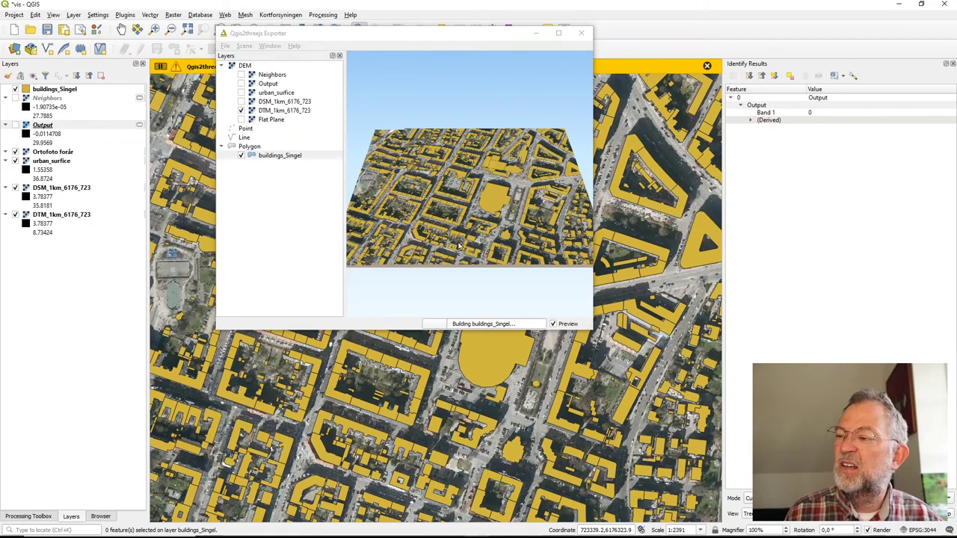
mouse_move(460, 240)
left_mouse_down()
mouse_move(456, 217)
mouse_move(457, 248)
left_mouse_up()
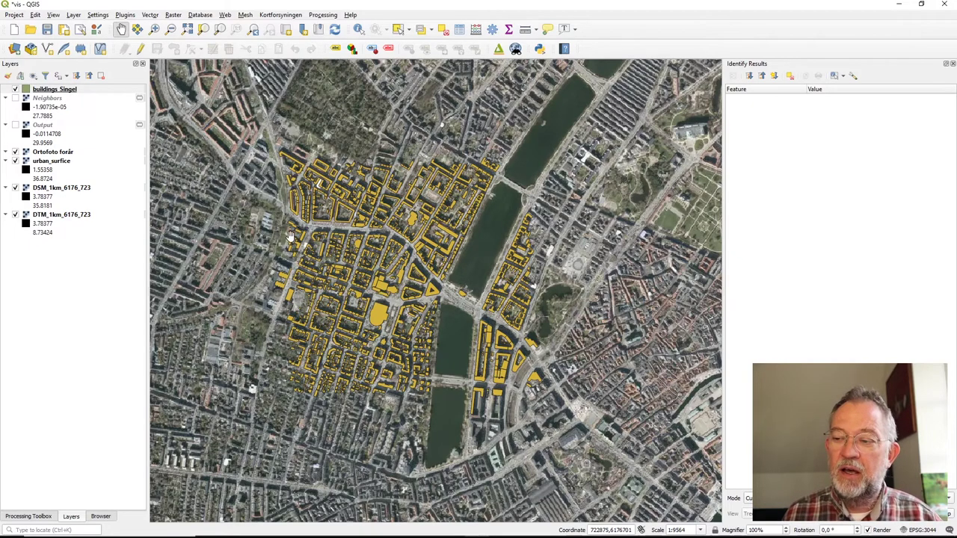
- Show the Neighbors raster for comparison and filter buildings_Singel with the expression "_max" >= 0
left_click(16, 99)
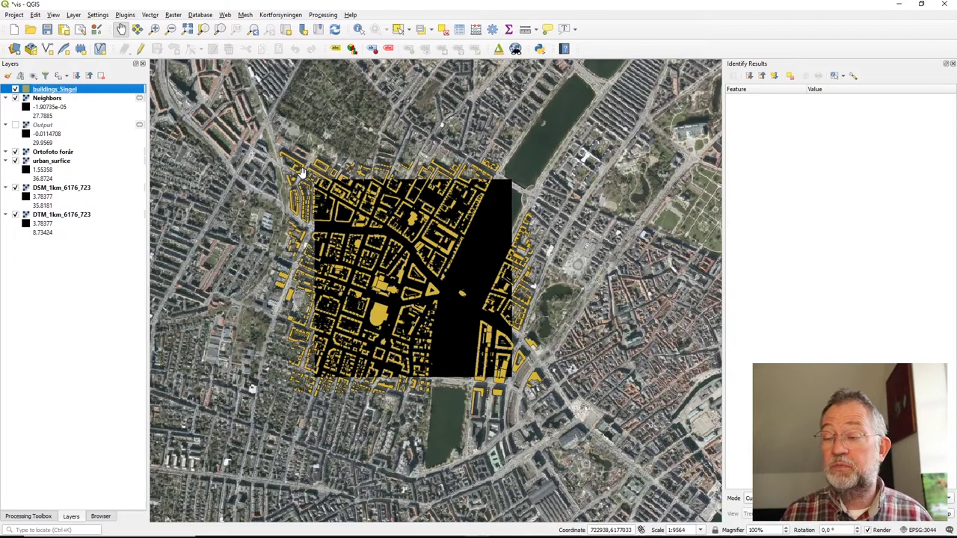
right_click(113, 91)
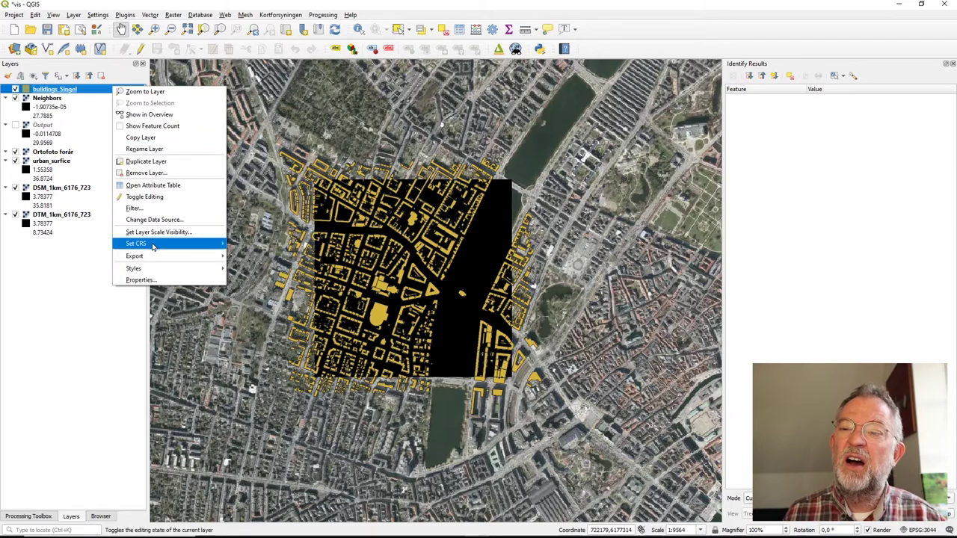
mouse_move(159, 262)
left_click(167, 209)
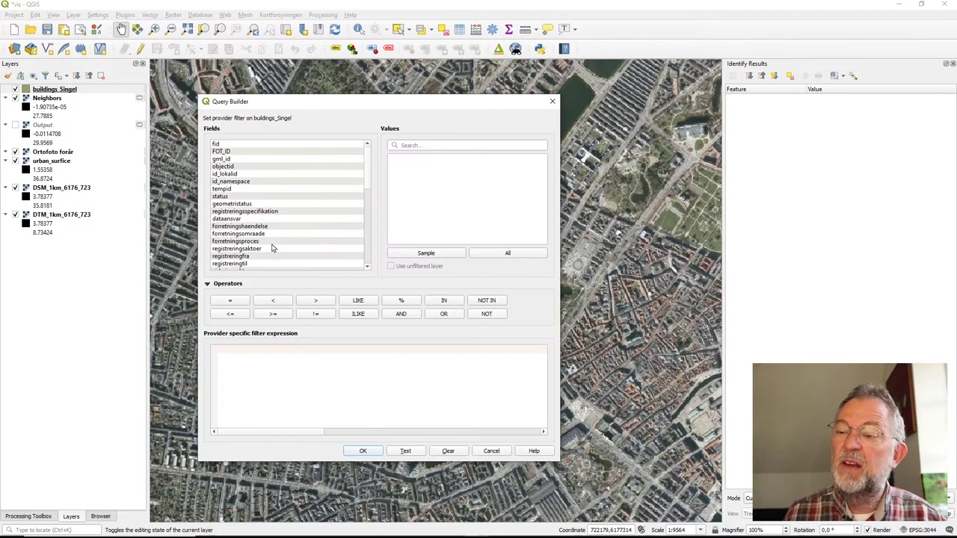
left_click_drag(368, 174, 366, 229)
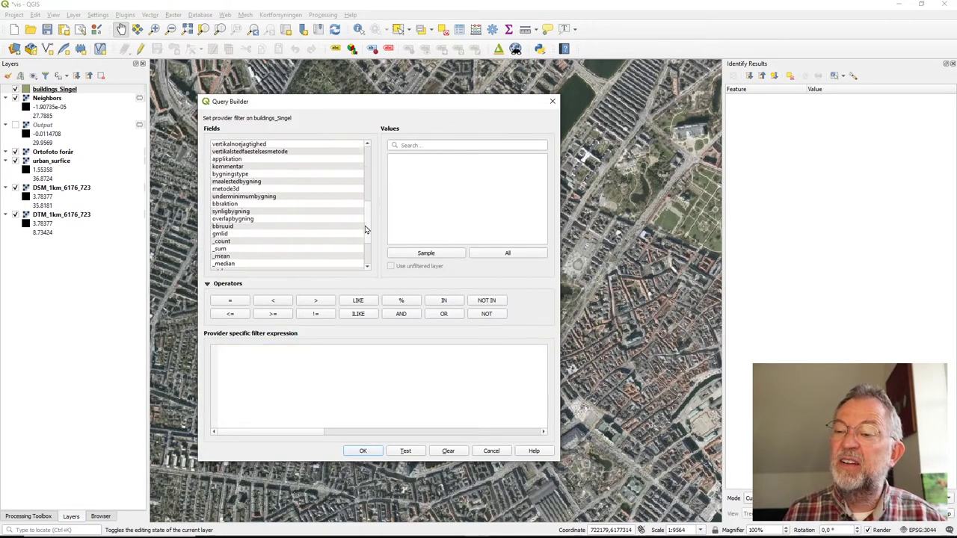
scroll(249, 254, "down", 3)
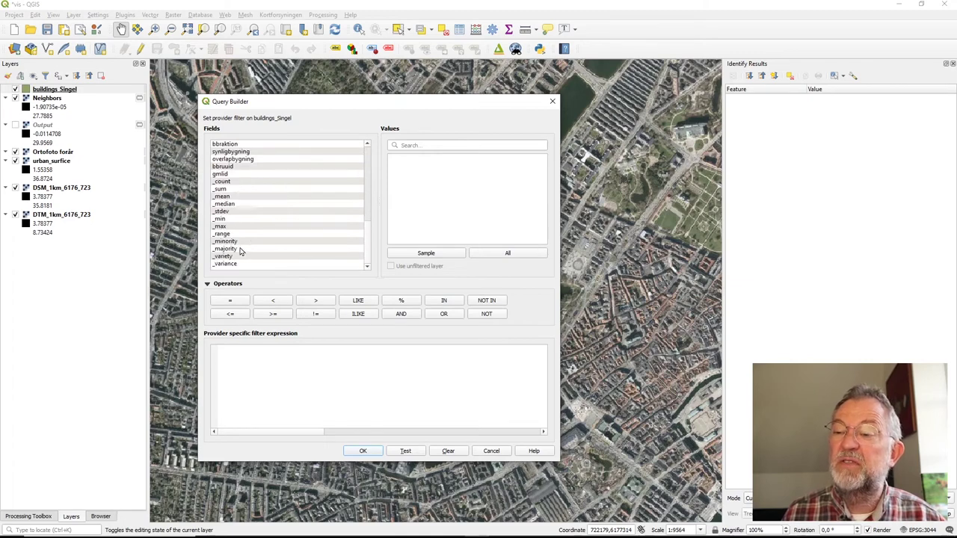
double_click(219, 227)
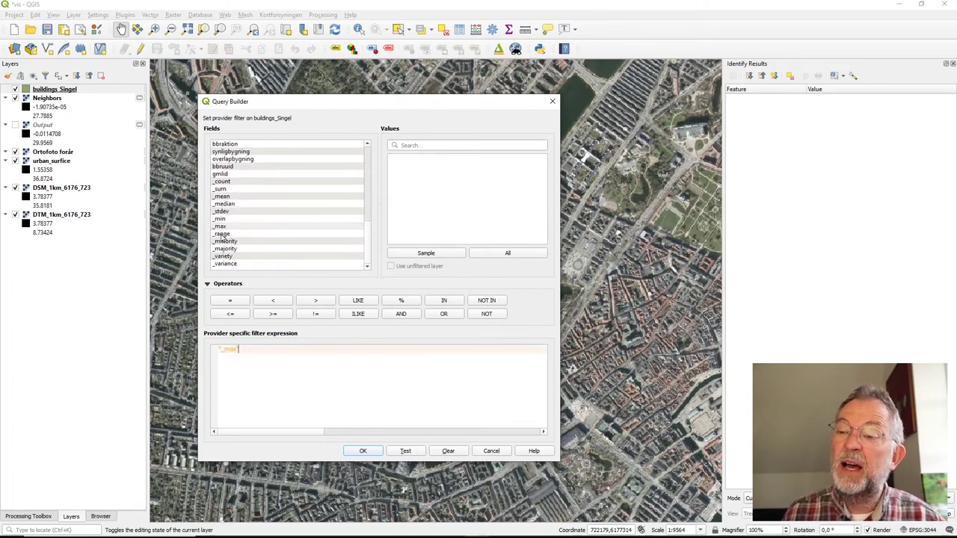
left_click(284, 315)
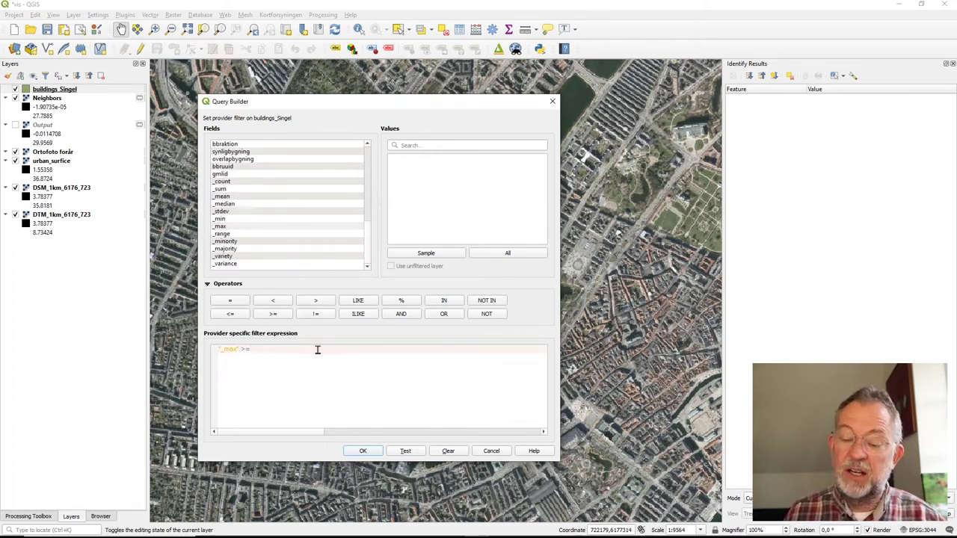
type("0")
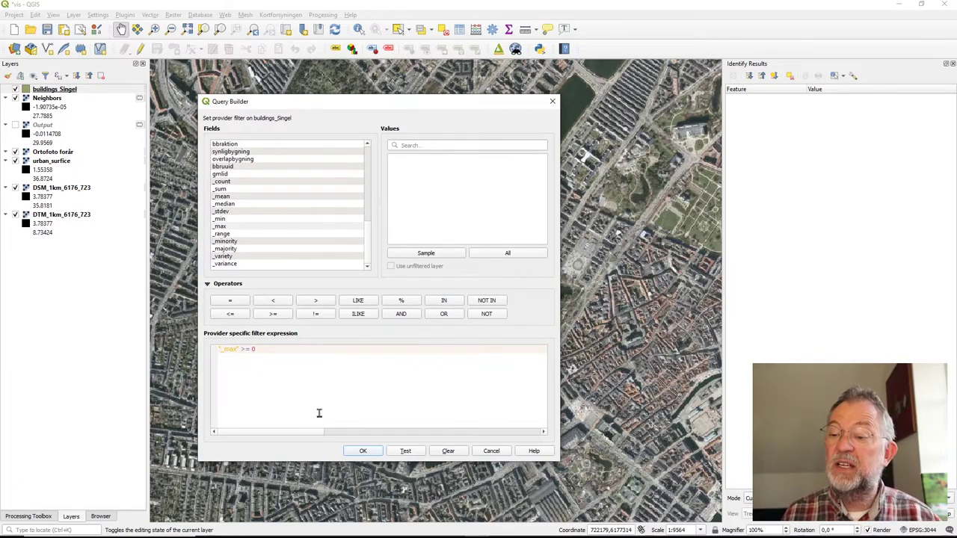
left_click(365, 451)
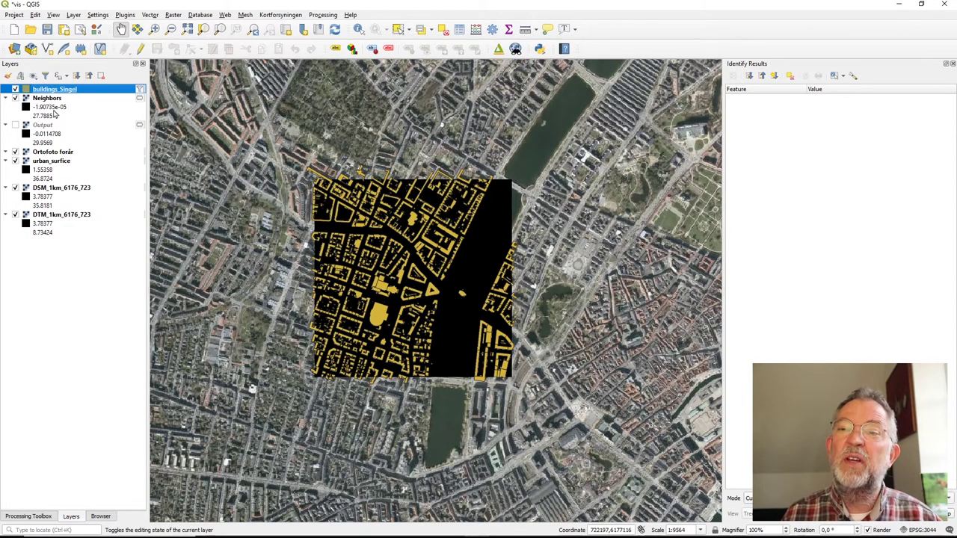
- Hide the Neighbors raster and open the Qgis2threejs Exporter for the filtered buildings
left_click(16, 99)
left_click(15, 97)
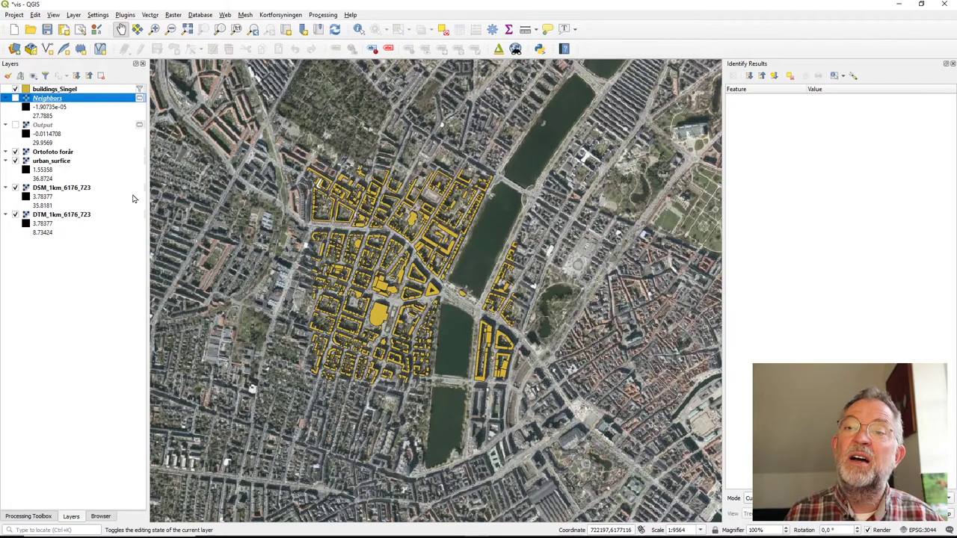
left_click(226, 15)
mouse_move(250, 38)
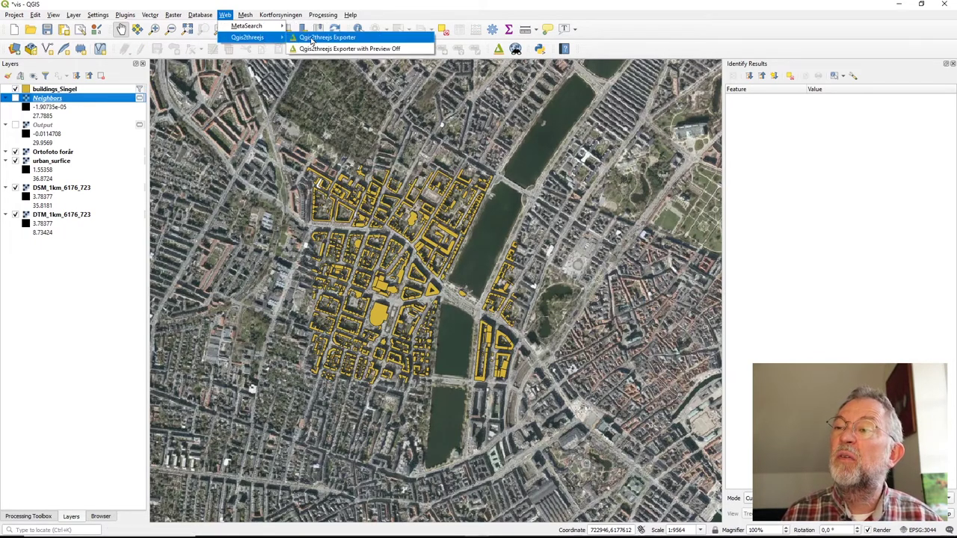
left_click(312, 38)
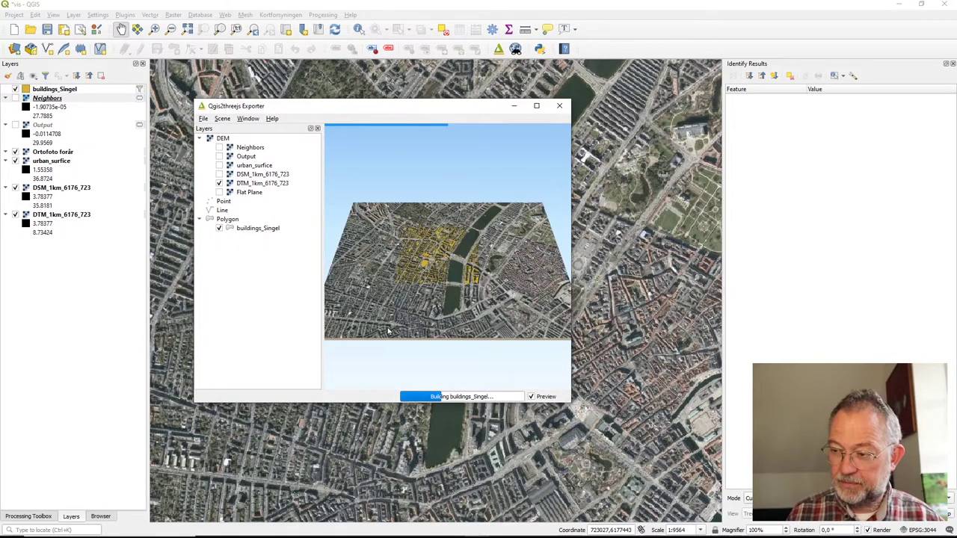
- Try editing the extrusion height expression of buildings_Singel, and restore it to the _max field
left_click(254, 229)
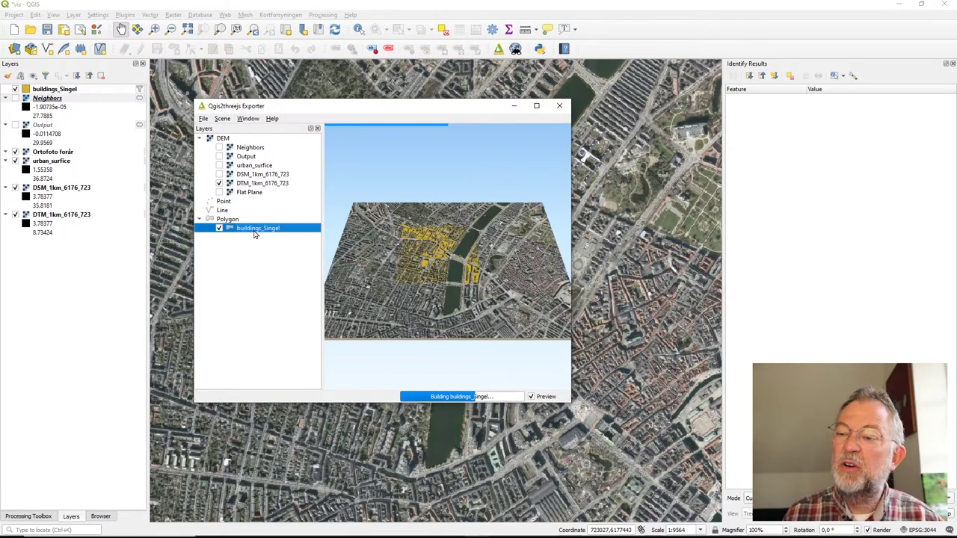
right_click(254, 232)
left_click(280, 235)
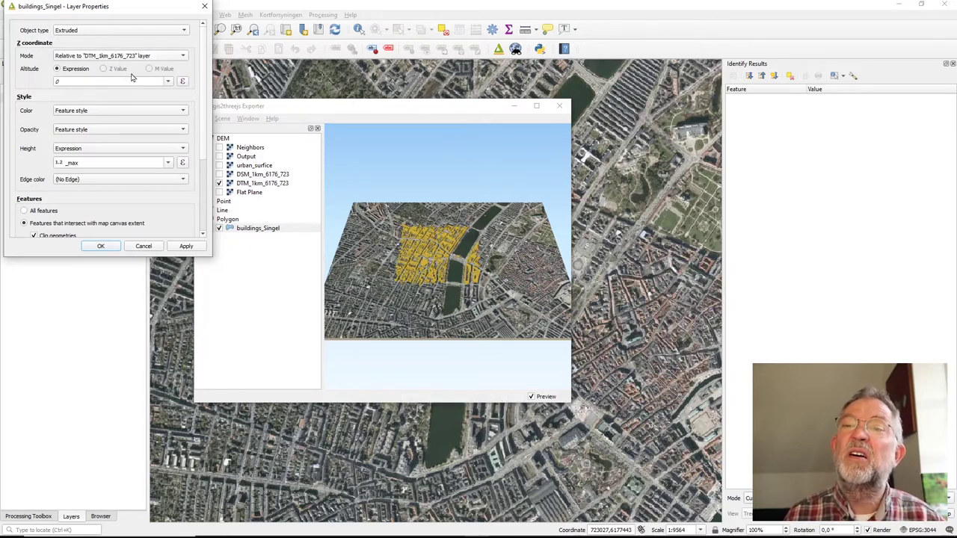
left_click(168, 162)
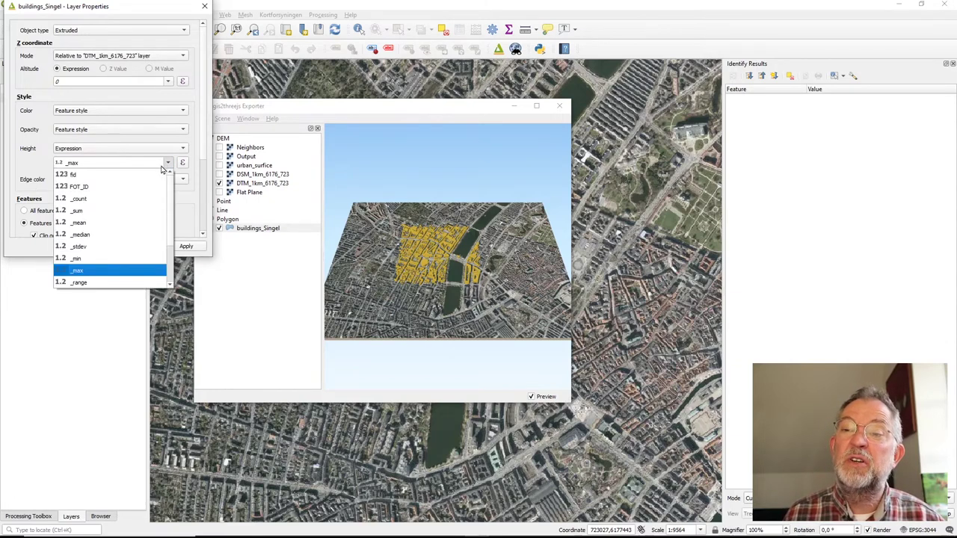
left_click(94, 164)
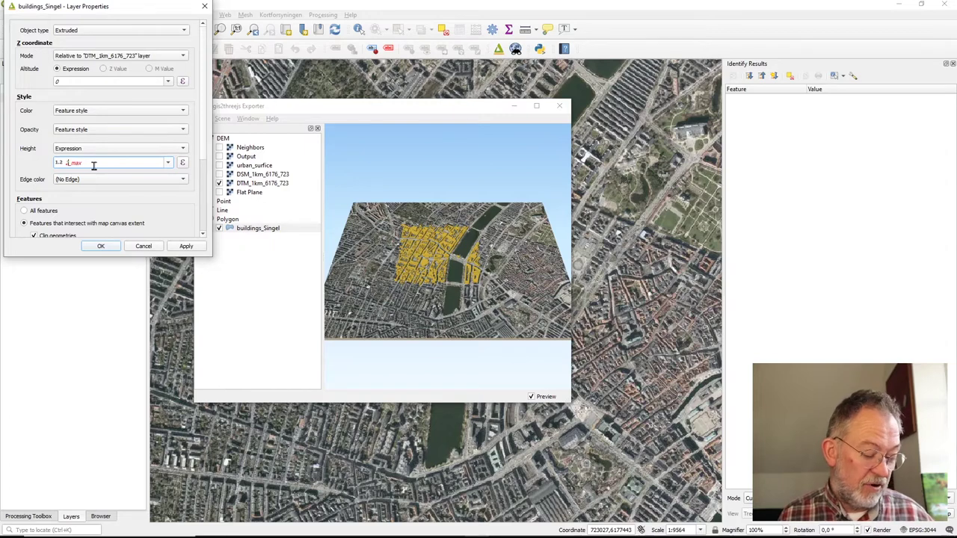
left_click_drag(85, 163, 56, 163)
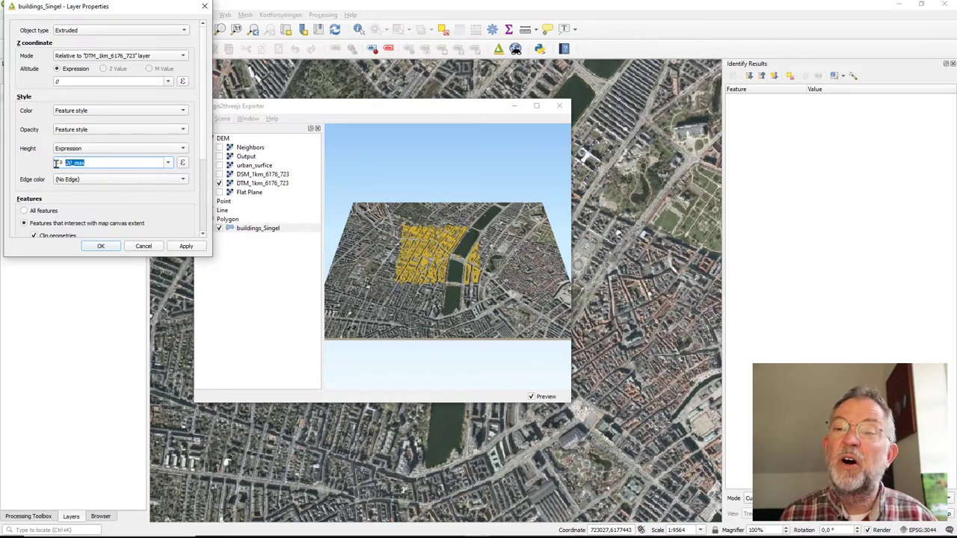
key("BackSpace")
left_click(173, 163)
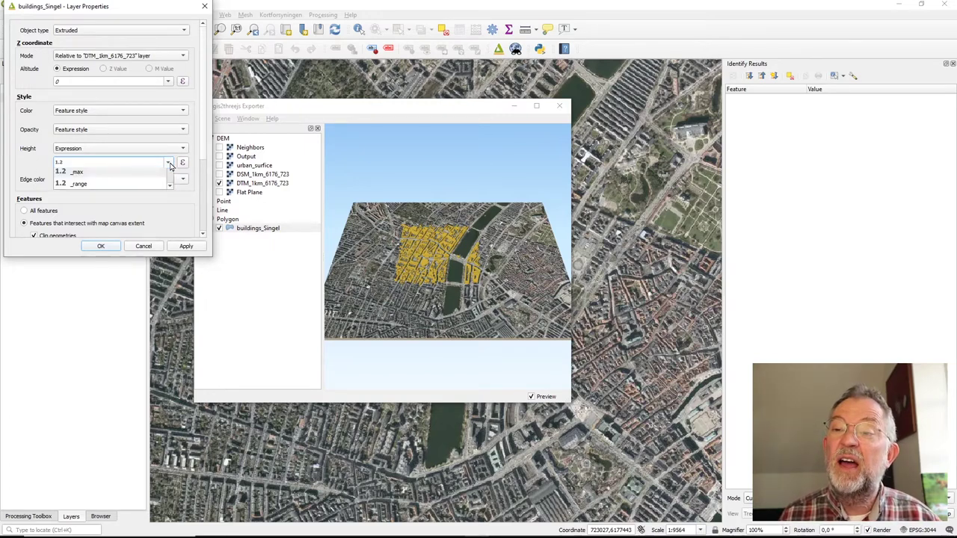
left_click(102, 270)
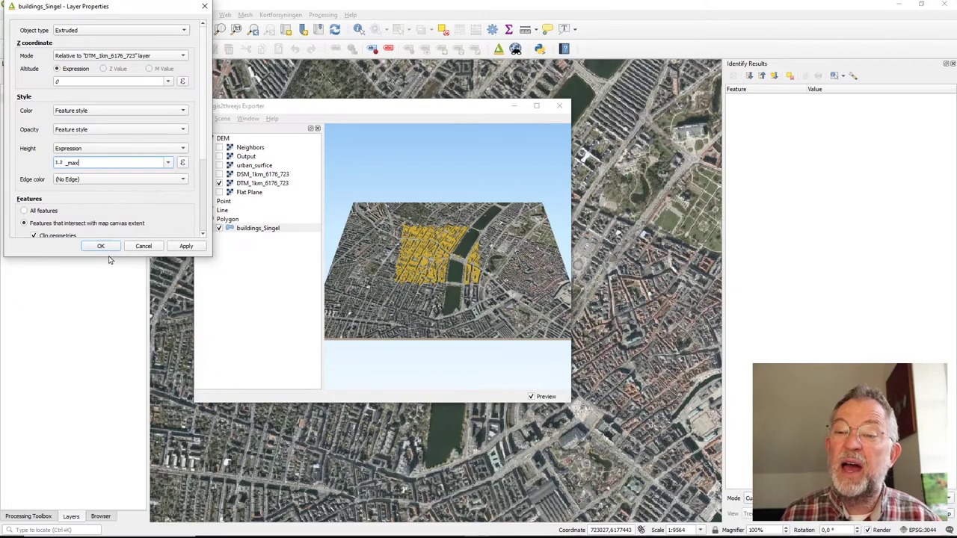
left_click(102, 248)
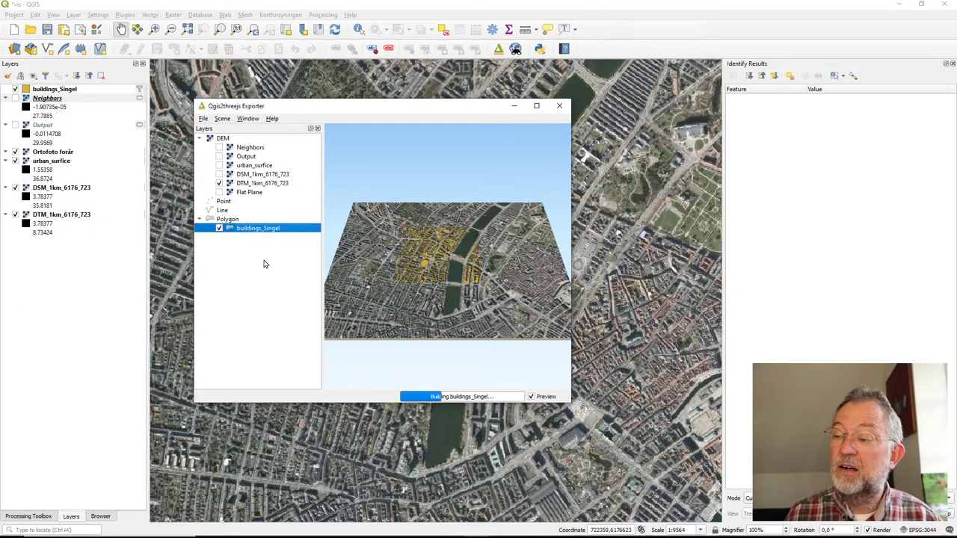
- Examine the extruded buildings over the terrain from several angles and distances in the maximized exporter window
scroll(449, 279, "up", 5)
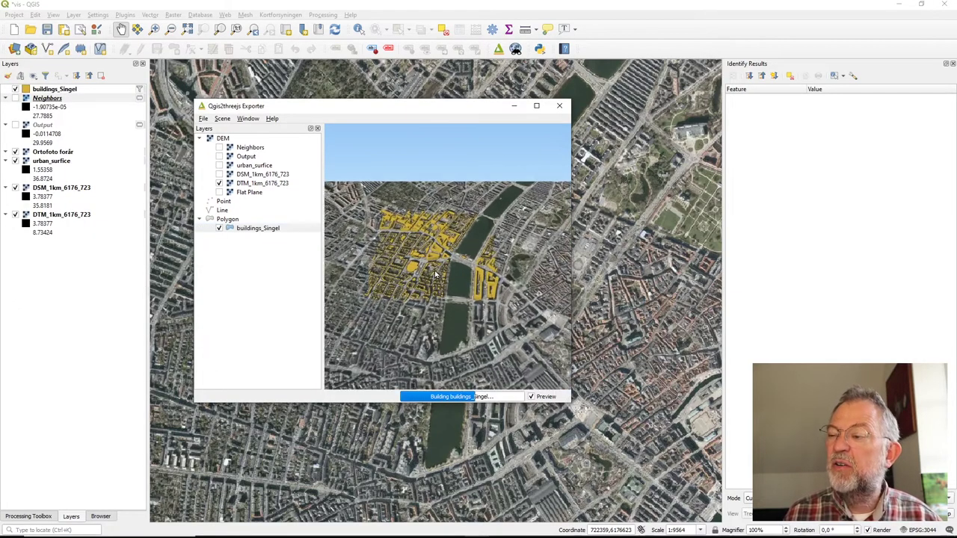
scroll(427, 281, "up", 2)
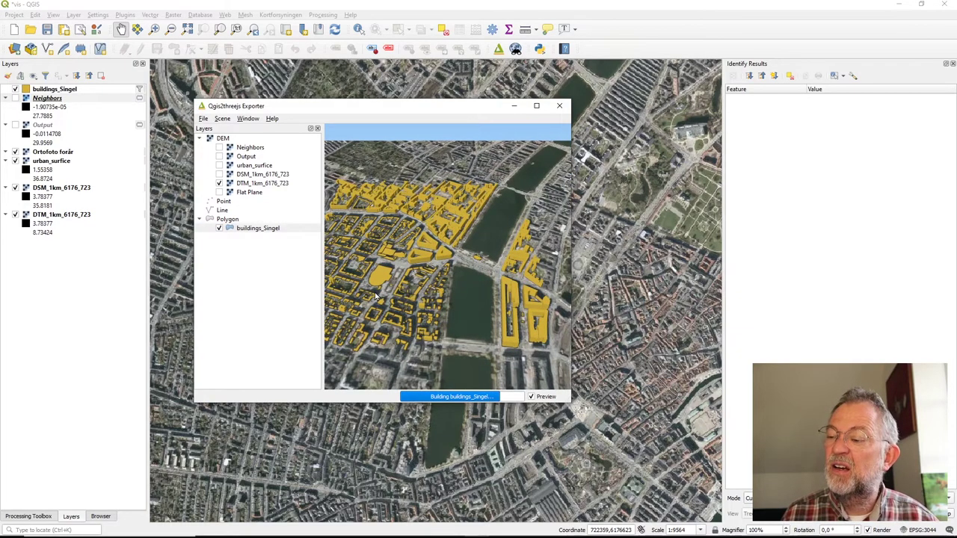
left_click(536, 106)
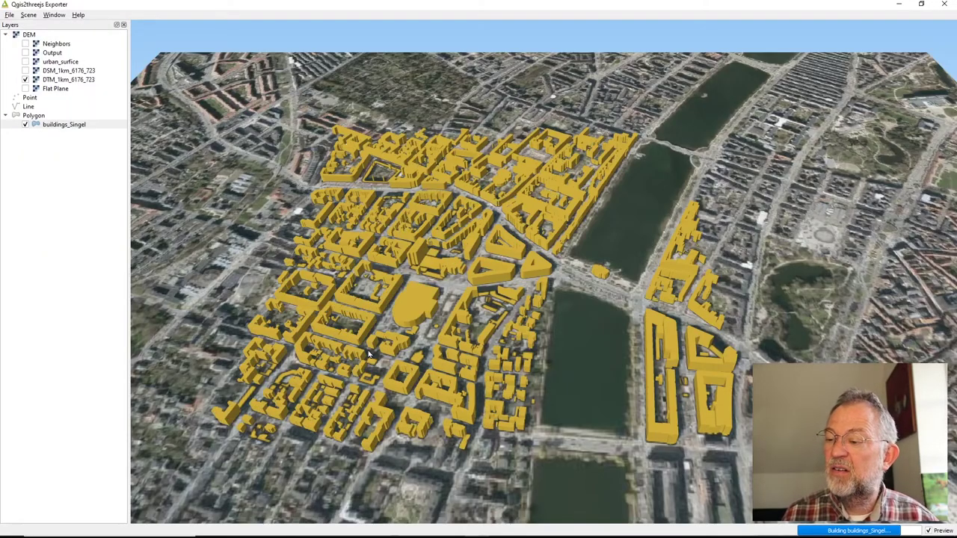
scroll(365, 310, "up", 6)
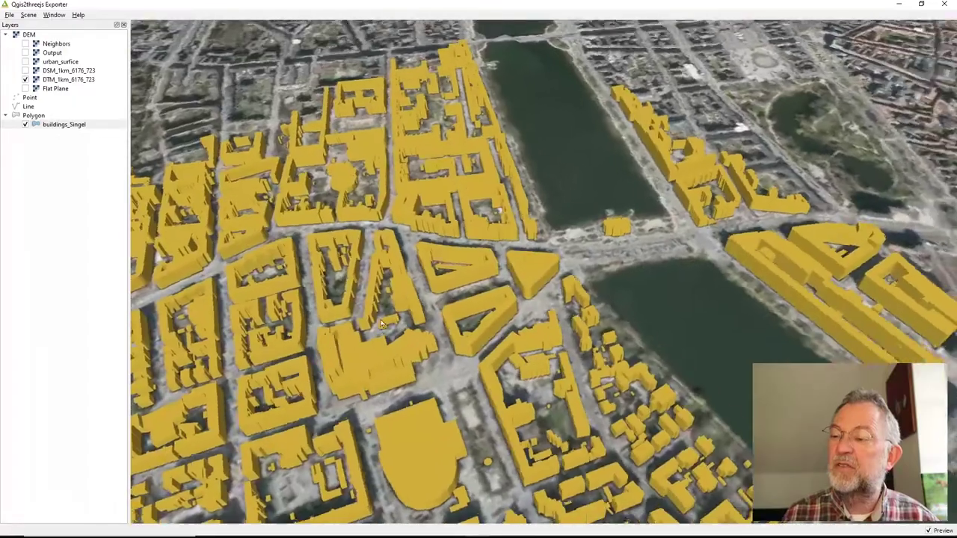
left_click_drag(381, 323, 343, 360)
scroll(441, 324, "up", 5)
scroll(444, 330, "down", 5)
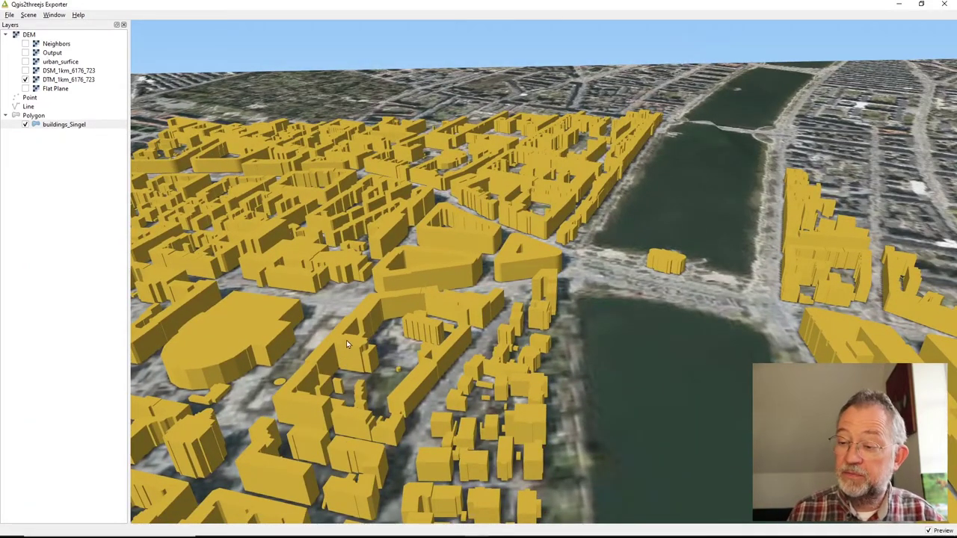
left_click_drag(329, 352, 375, 351)
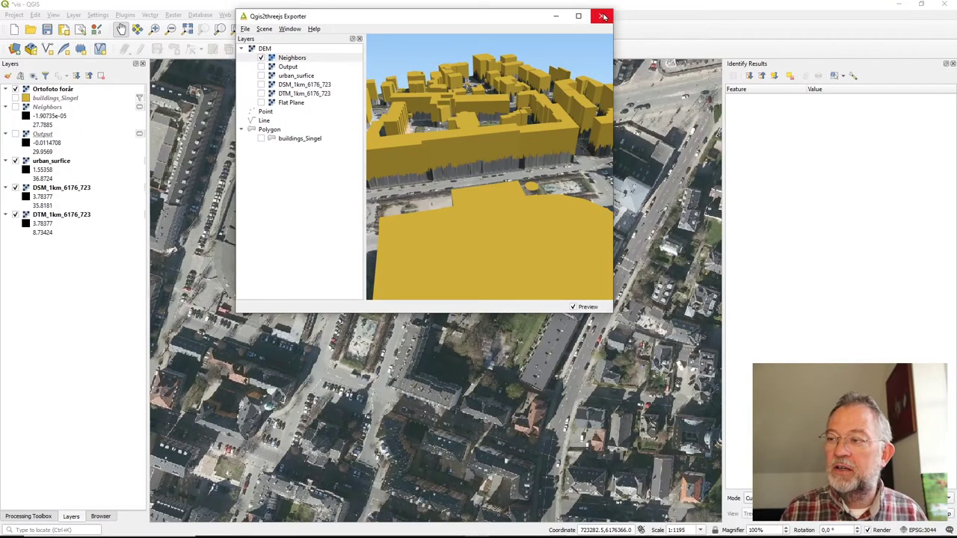
- Close the 3D exporter, show the buildings_Singel layer and hide the Ortofoto forår layer
left_click(603, 17)
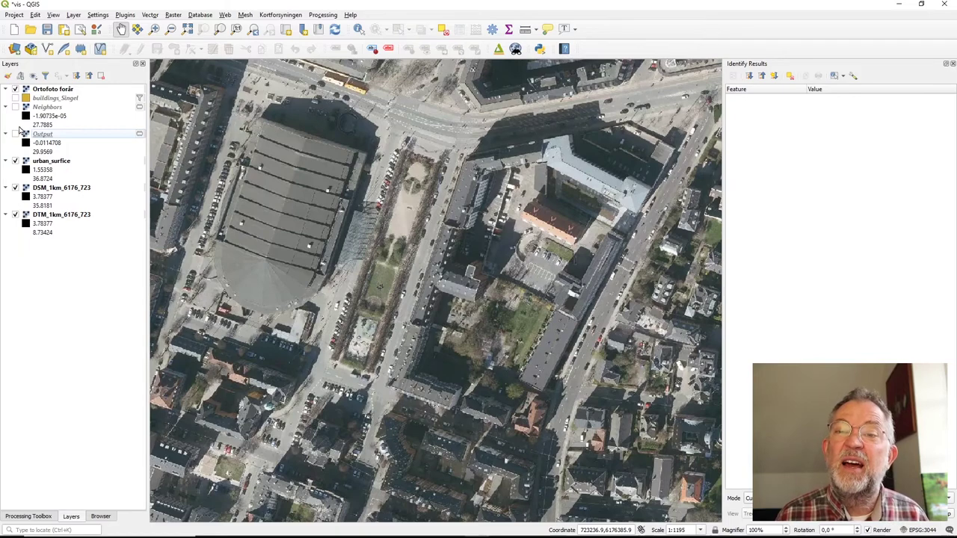
left_click(15, 97)
left_click(15, 89)
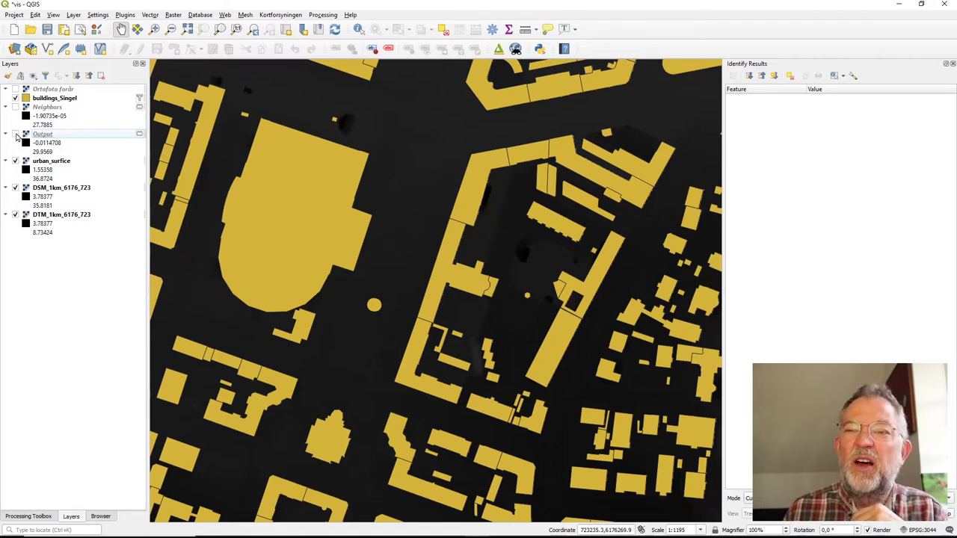
- Select the large building with the rounded end in the buildings_Singel layer
left_click(27, 102)
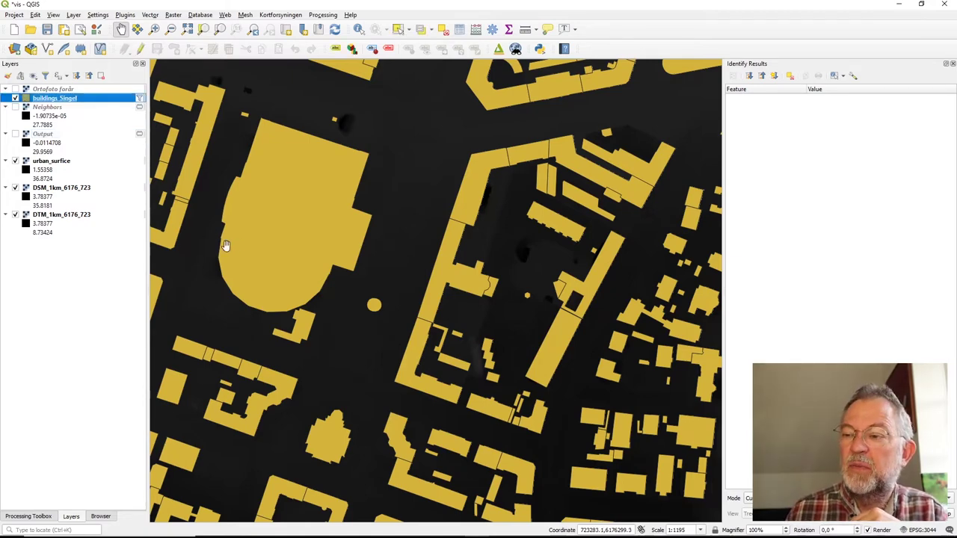
left_click(400, 28)
left_click(290, 210)
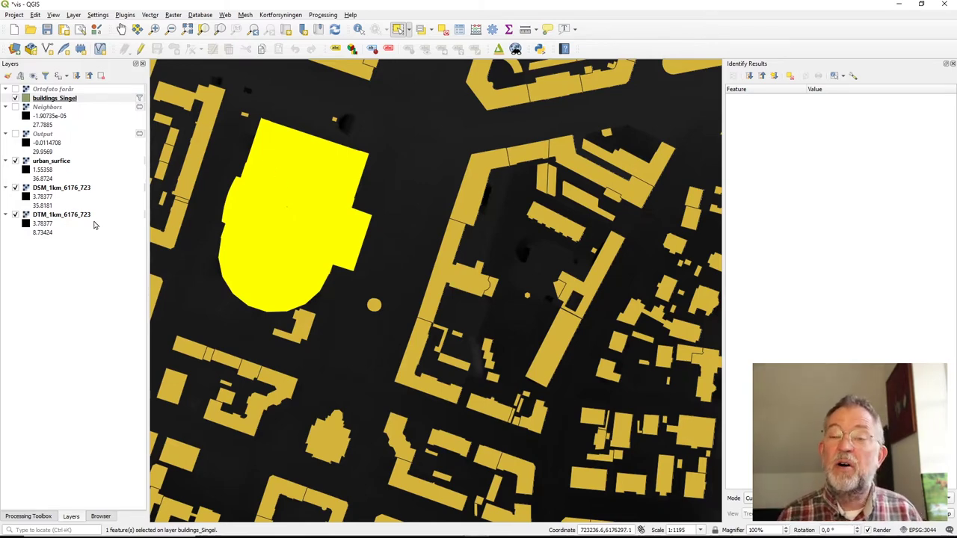
- Buffer only the selected building in buildings_Singel by 1 meter with 10 segments, into a temporary layer
left_click(33, 516)
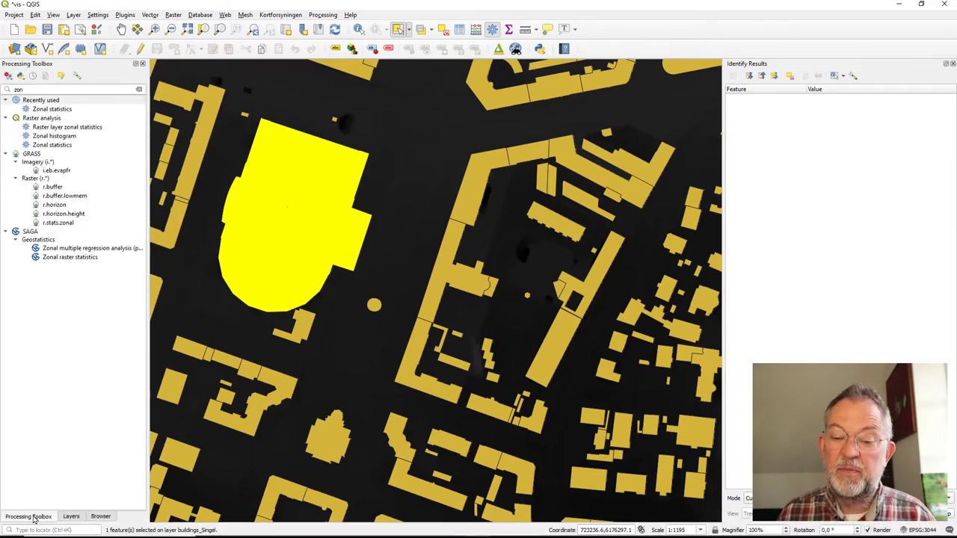
left_click(50, 90)
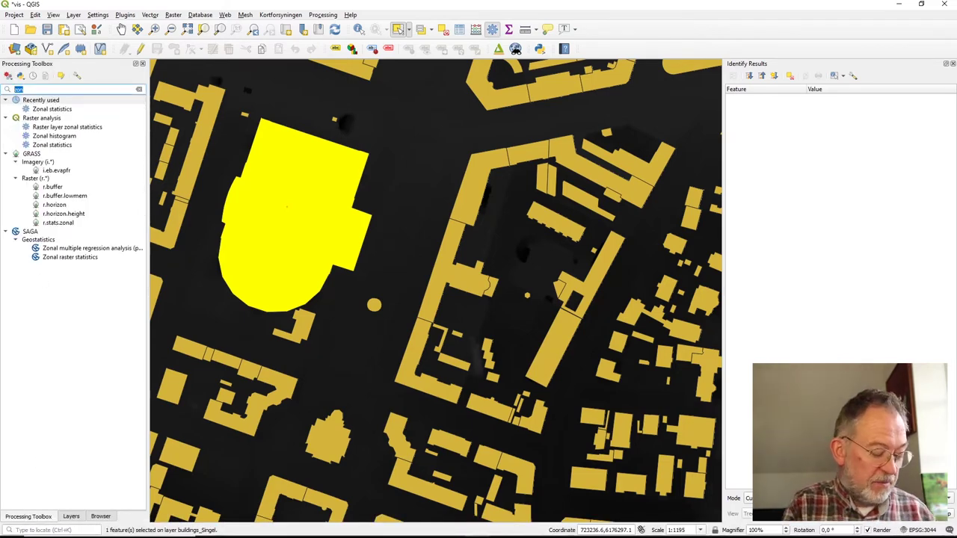
type("b")
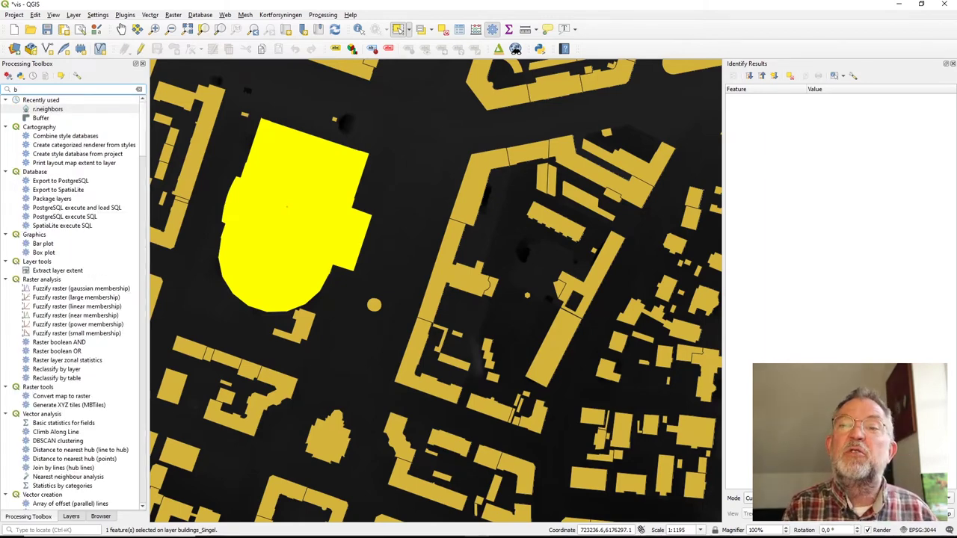
double_click(51, 118)
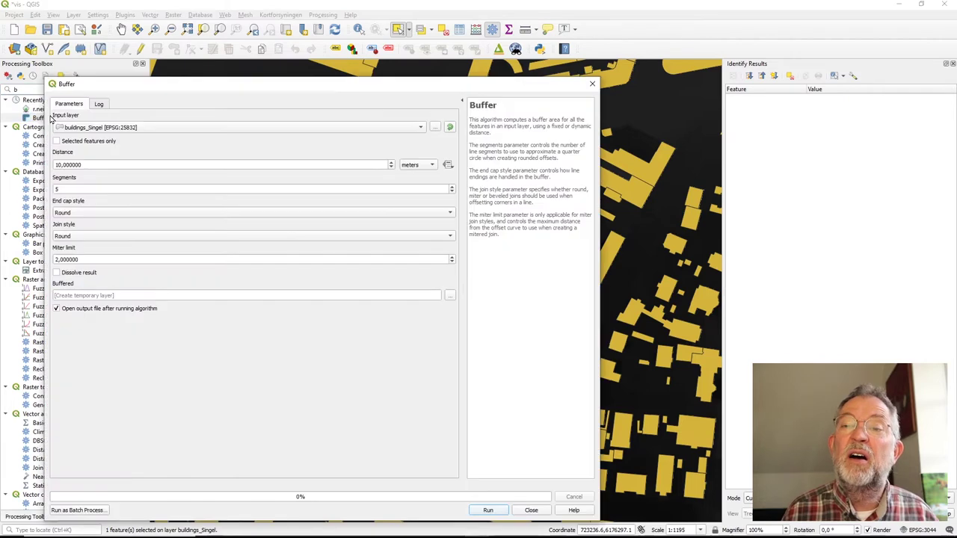
left_click(64, 191)
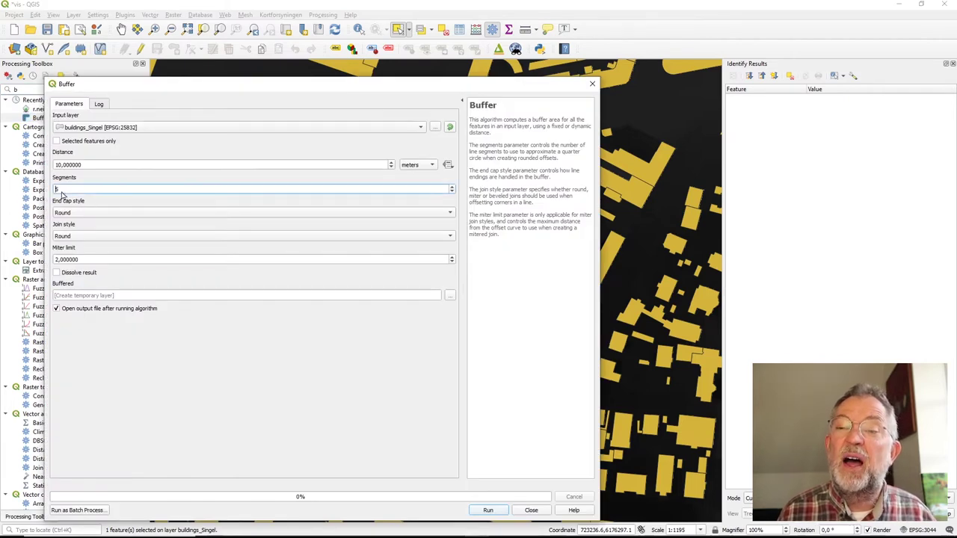
double_click(86, 166)
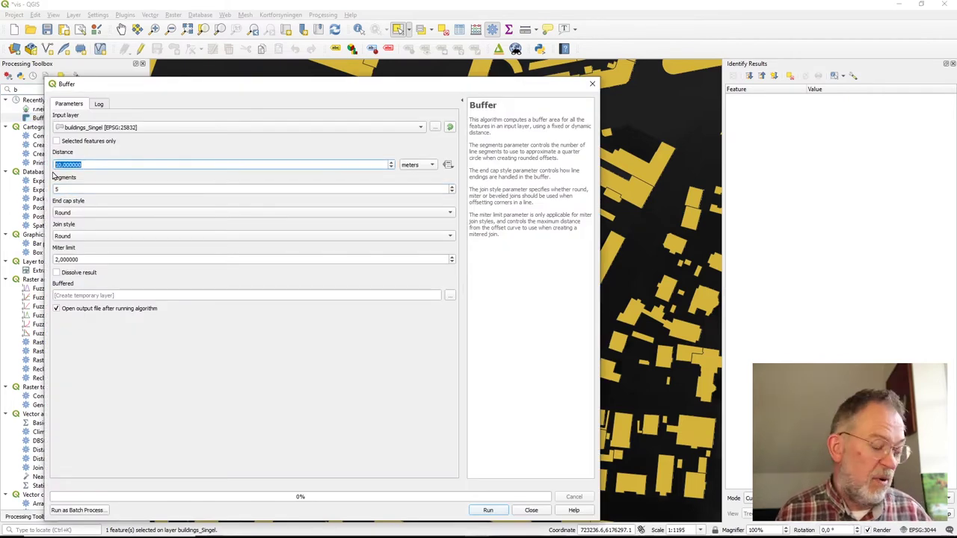
type("1")
double_click(79, 189)
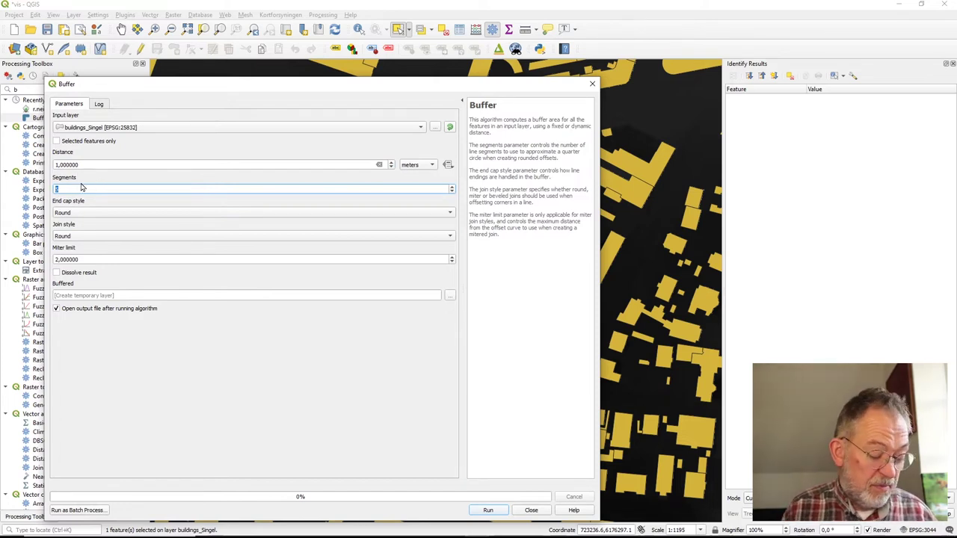
type("10")
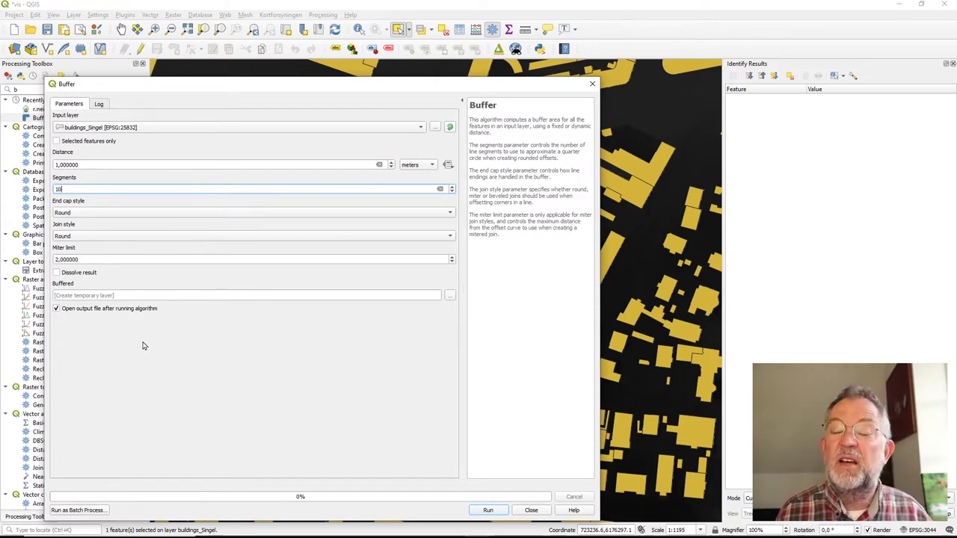
left_click(57, 142)
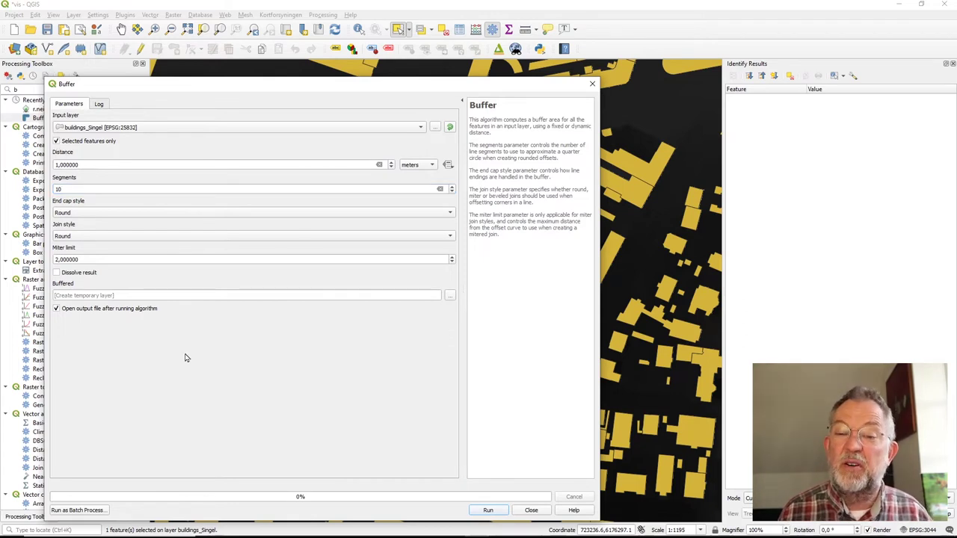
left_click(490, 514)
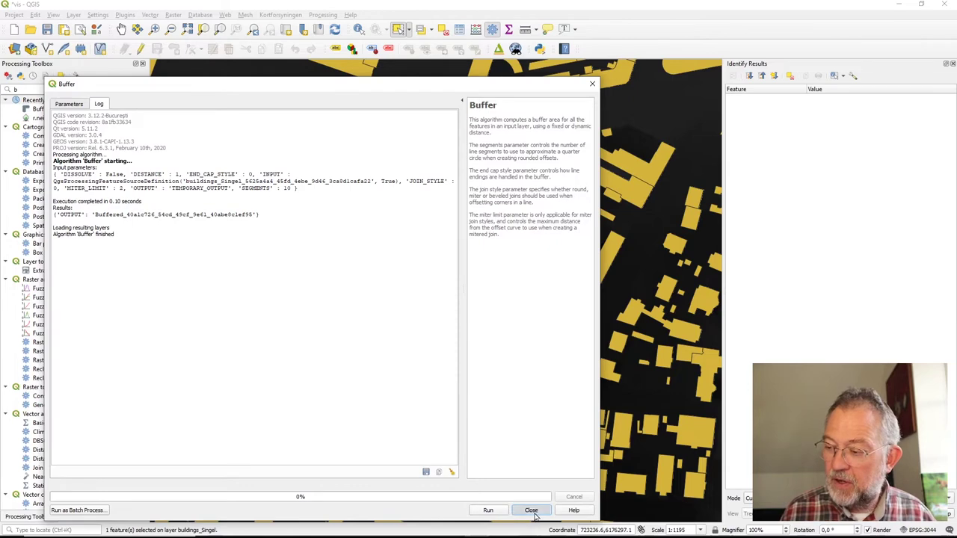
left_click(531, 510)
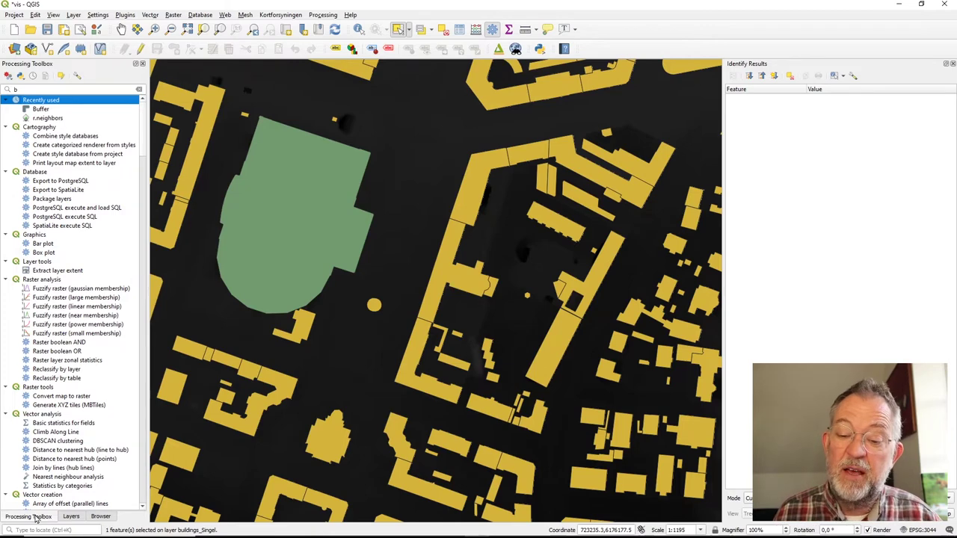
- Start Rasterize (vector to raster) for the Buffered layer with a fixed burn value of 1
left_click(23, 90)
type("r")
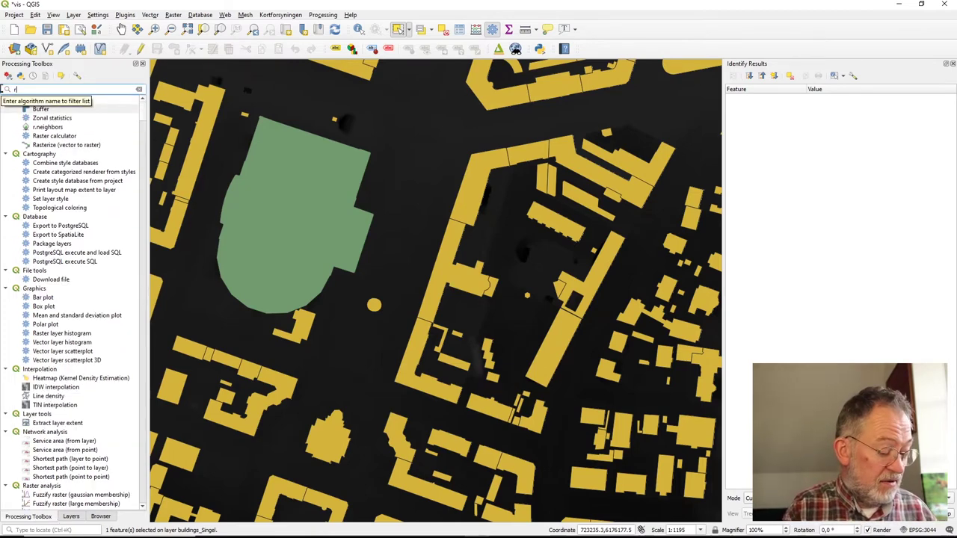
type("aste")
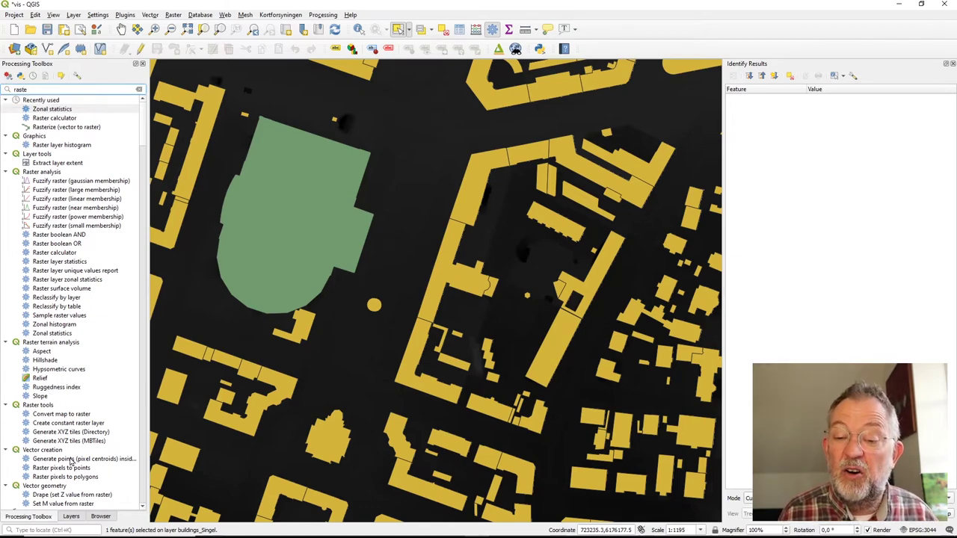
scroll(71, 462, "down", 15)
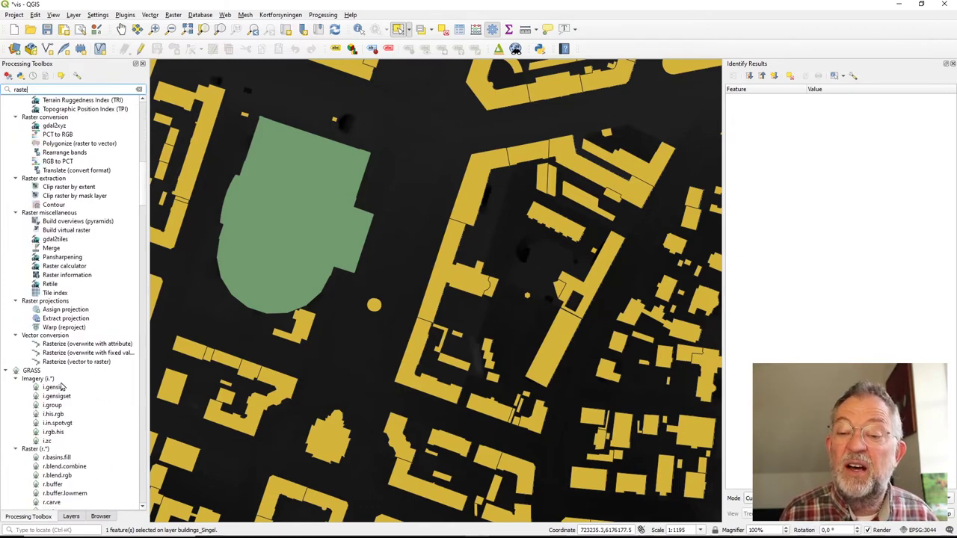
double_click(66, 362)
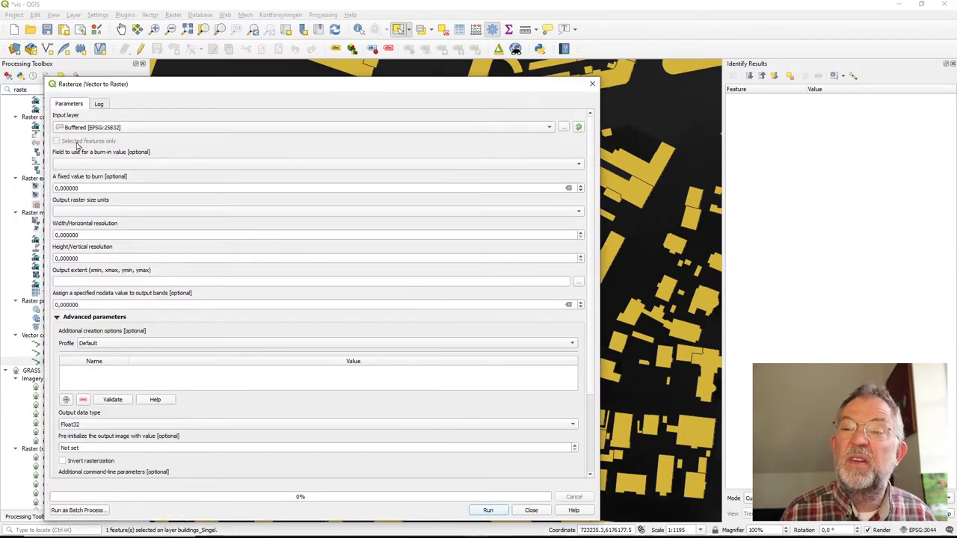
double_click(73, 188)
type("1")
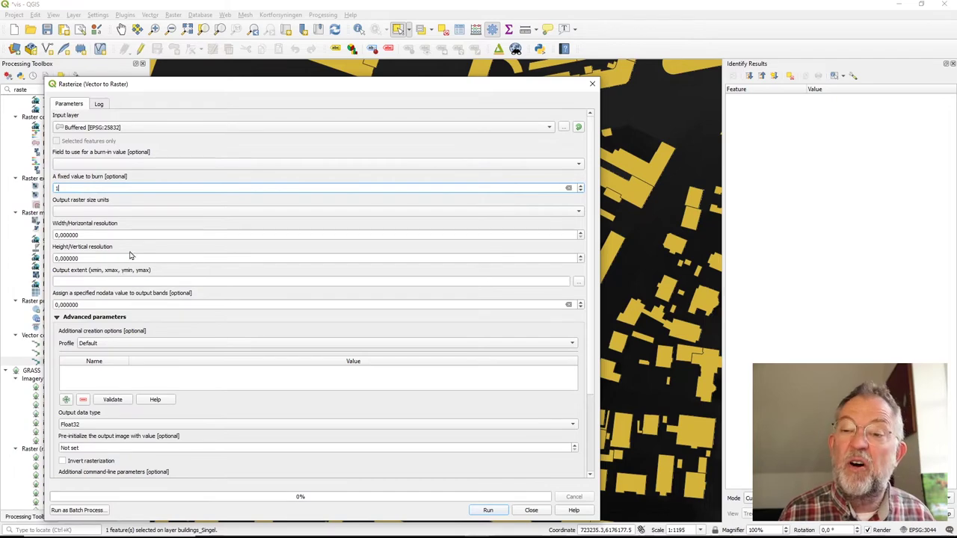
- Set the output raster size to georeferenced units with horizontal and vertical resolutions of 0,4
left_click(100, 211)
left_click(90, 222)
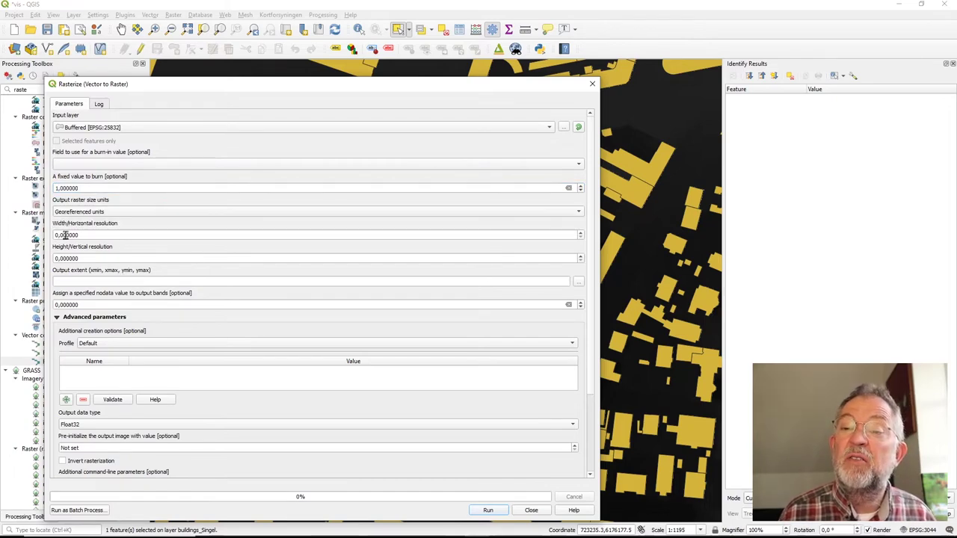
left_click(61, 234)
double_click(61, 235)
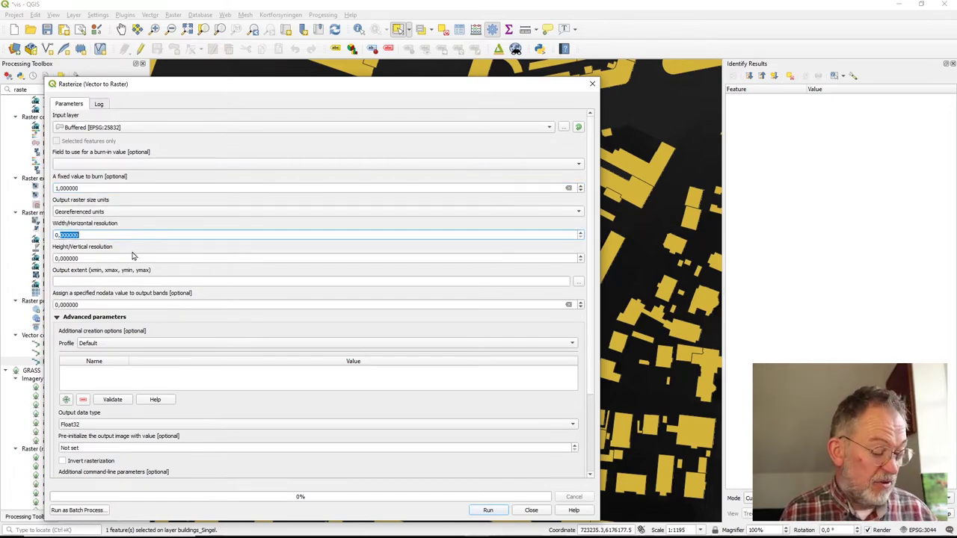
type("0,4")
left_click(62, 258)
double_click(61, 257)
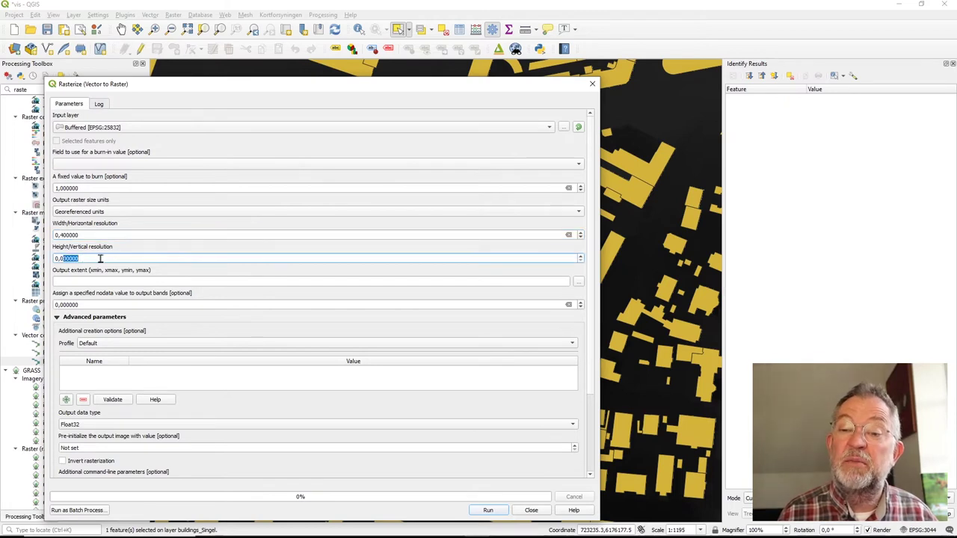
key("BackSpace")
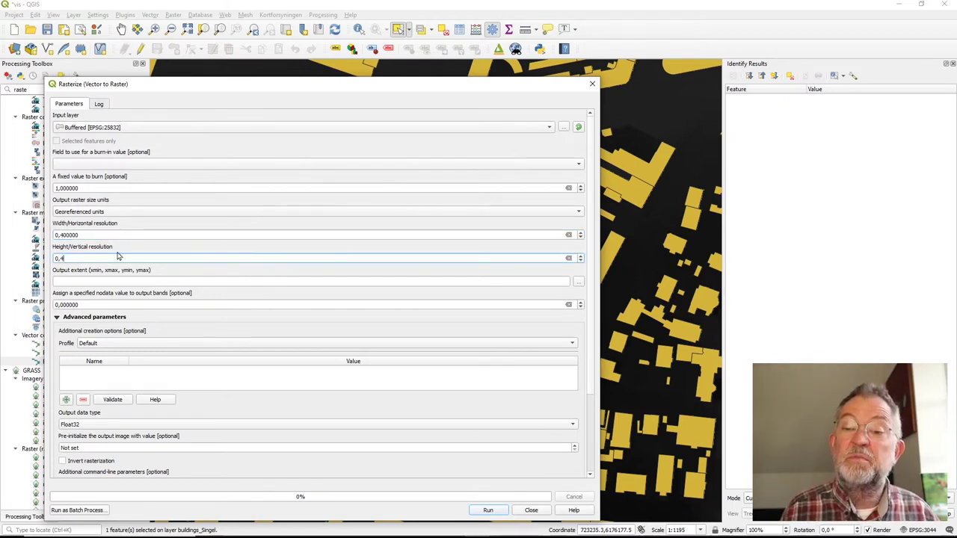
- Take the output extent of the rasterization from the urban_surfice layer
left_click(120, 282)
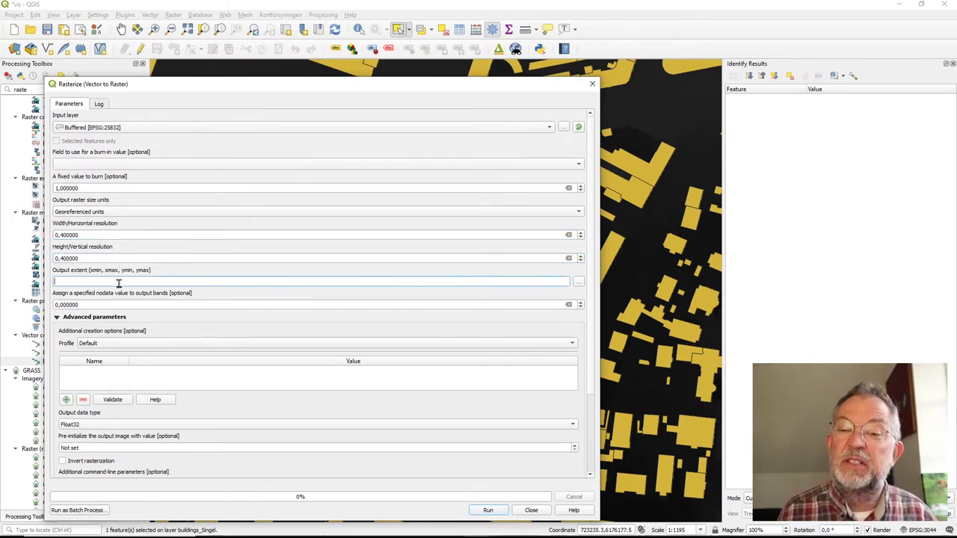
left_click(578, 282)
left_click(609, 313)
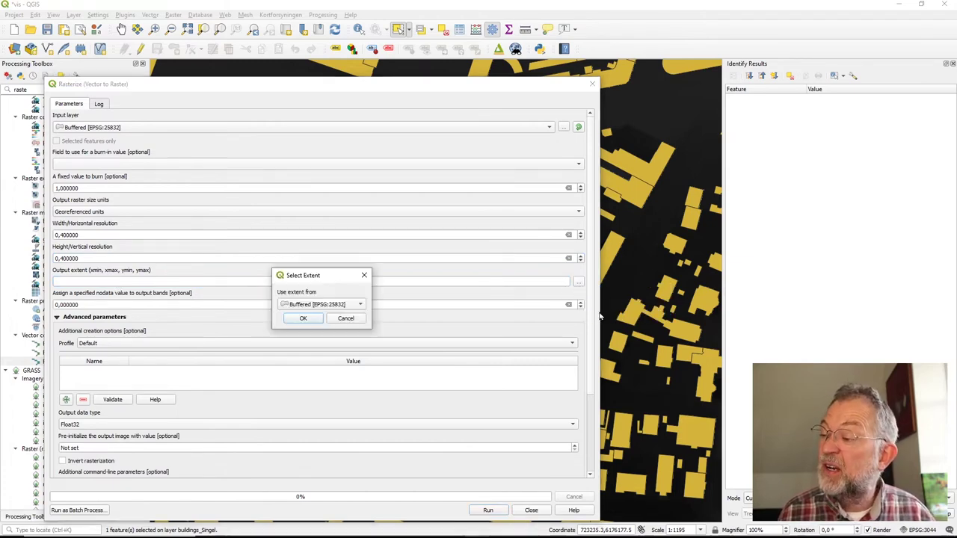
left_click(348, 304)
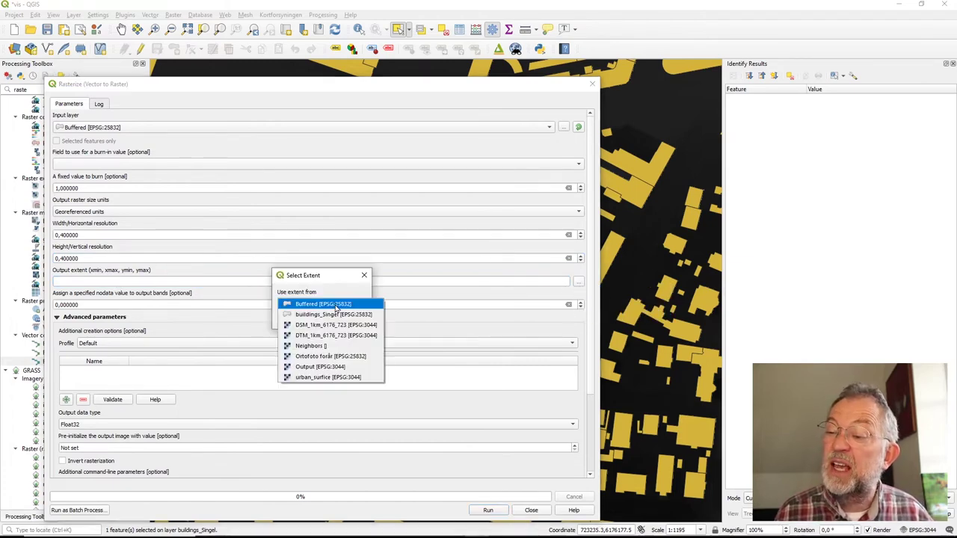
left_click(331, 376)
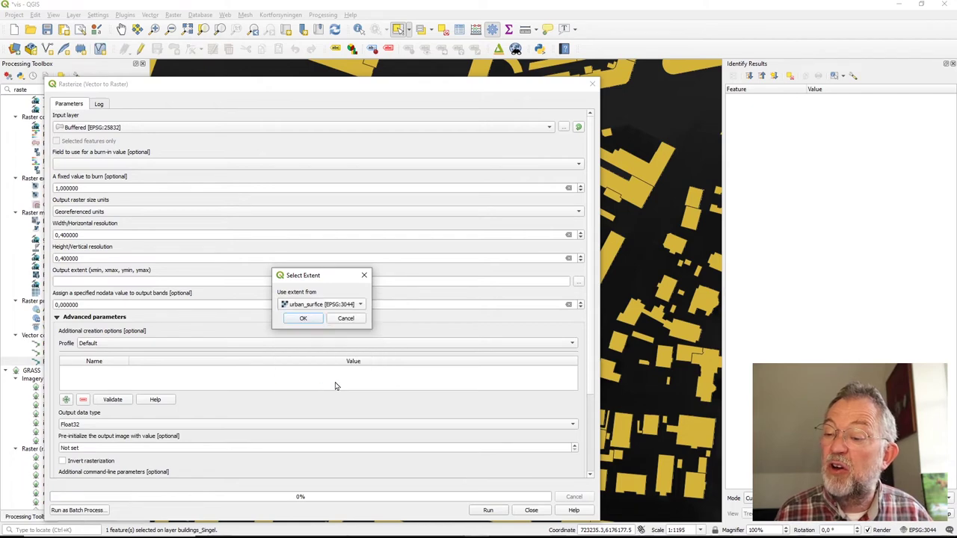
left_click(299, 318)
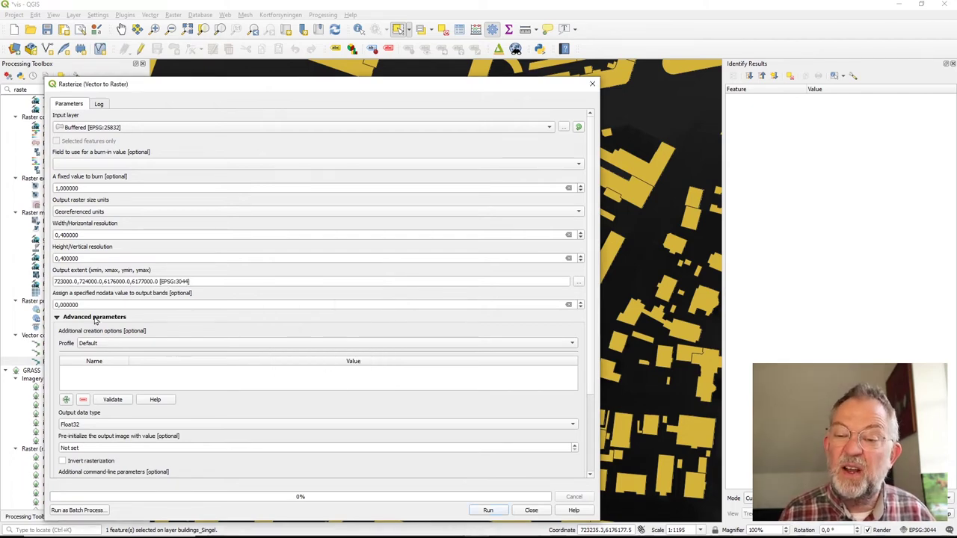
- Assign -99 as the nodata value and pre-initialize the output image with 0
left_click_drag(100, 305, 23, 308)
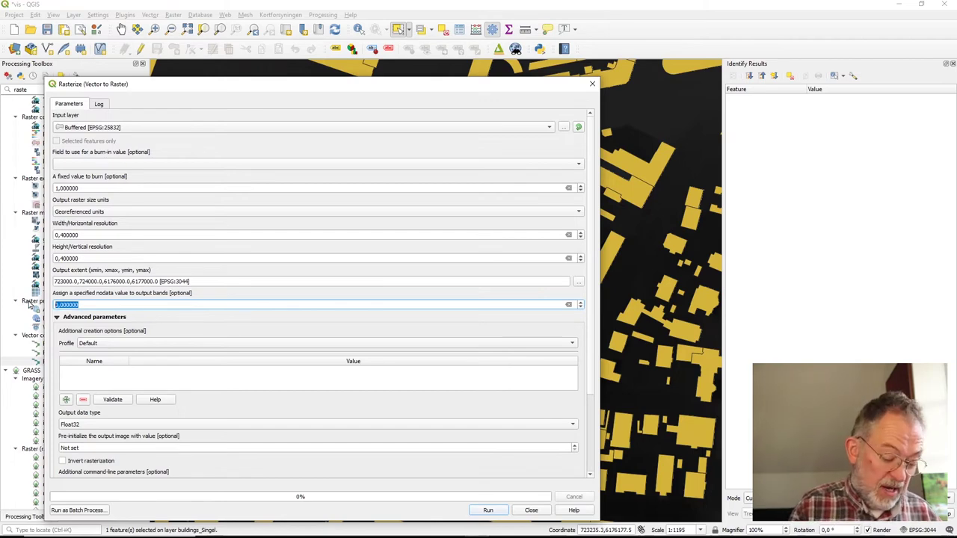
type("-99")
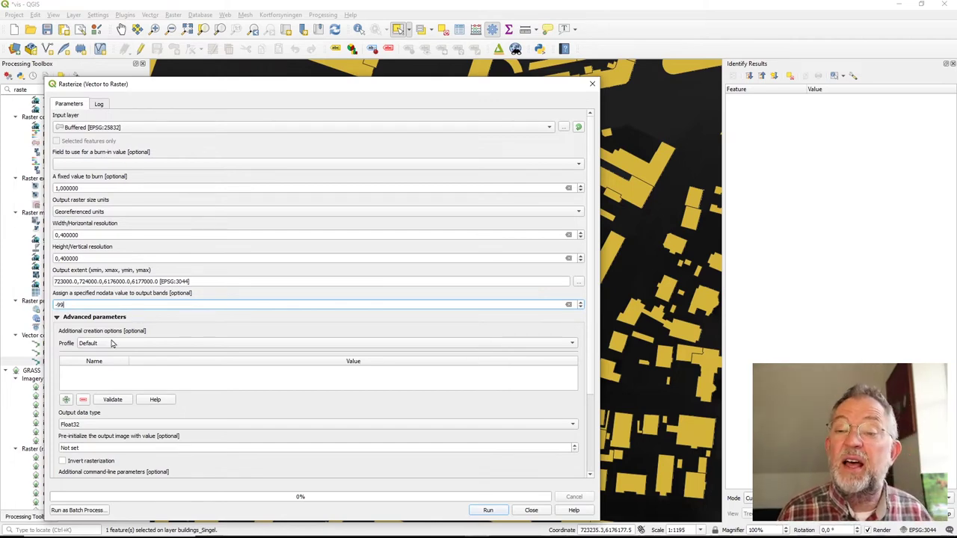
left_click(100, 447)
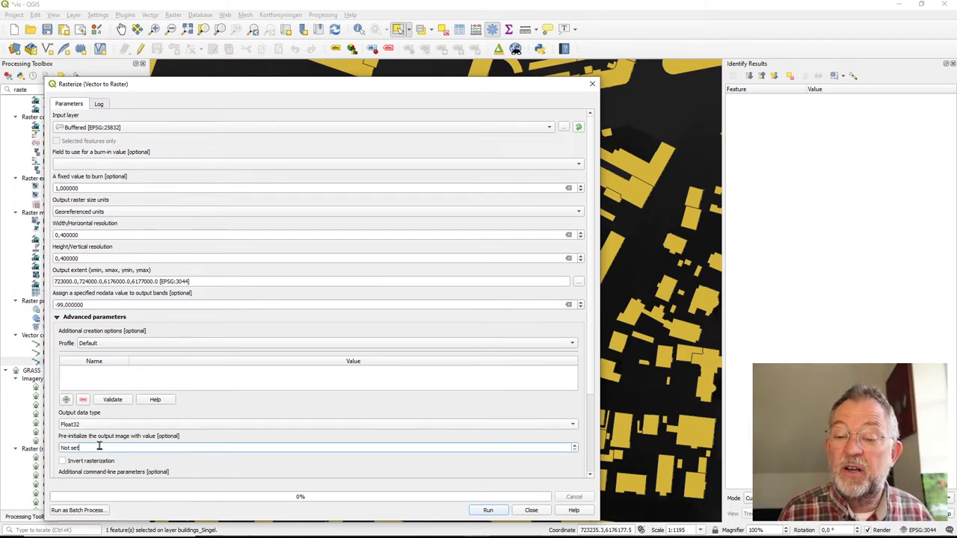
type("0")
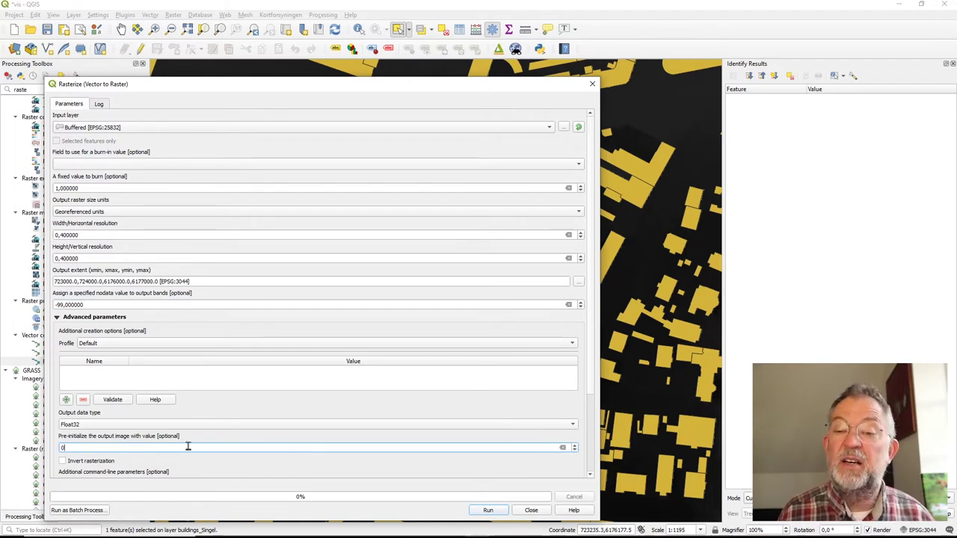
key("Tab")
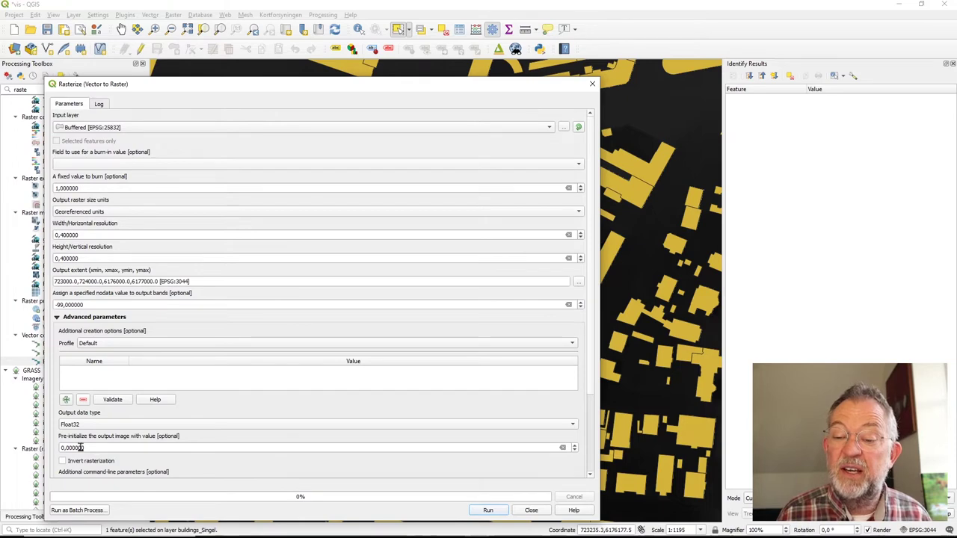
- Set the output data type to Int16, run the rasterization and close its dialog
left_click(88, 424)
left_click(91, 382)
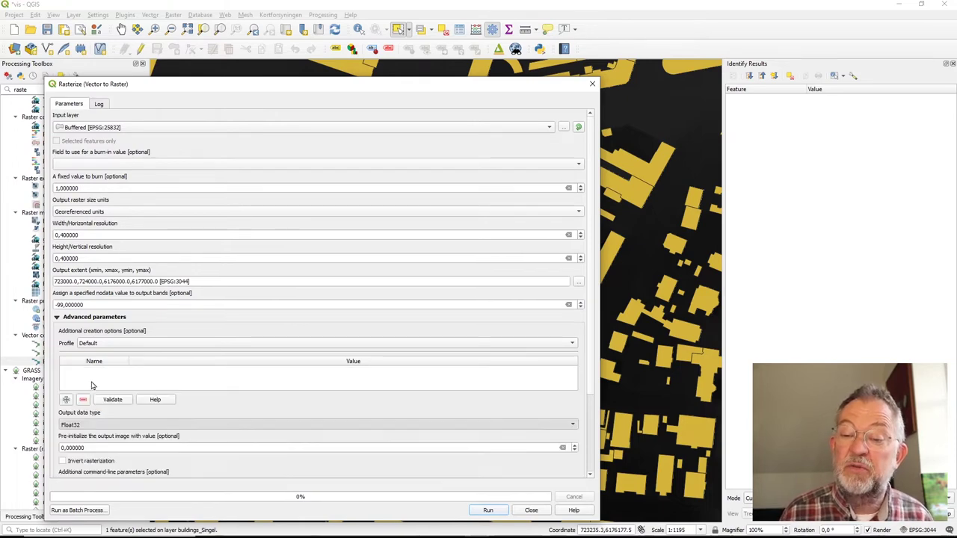
left_click(486, 511)
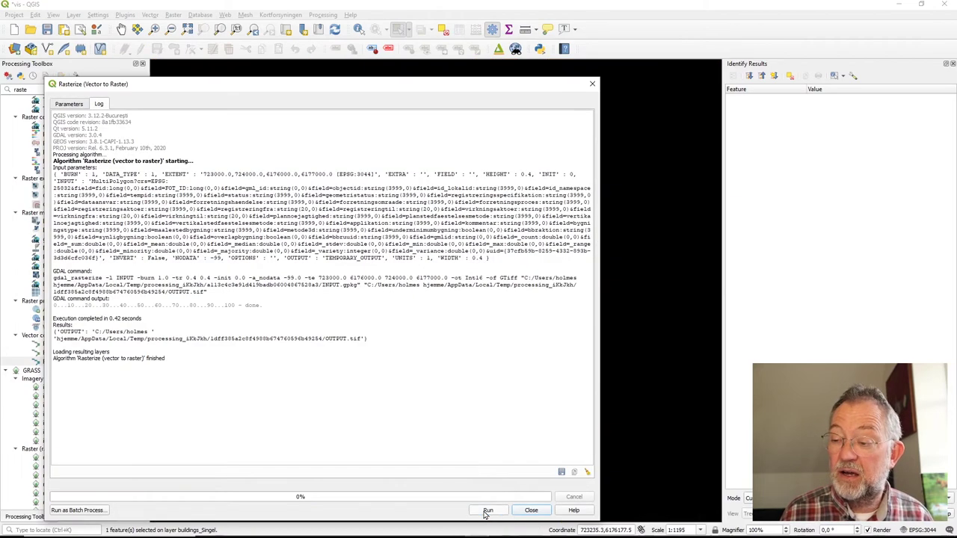
left_click(531, 509)
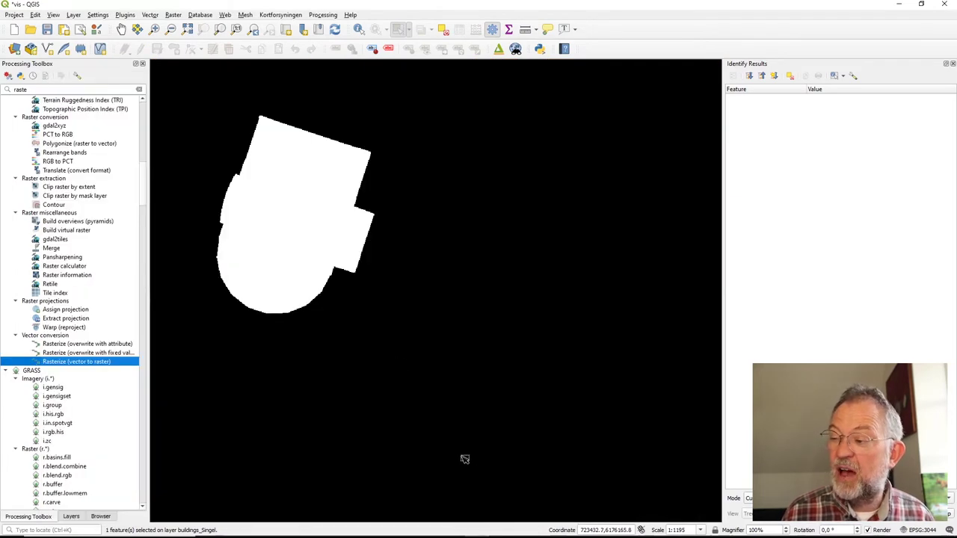
- Hide the Rasterized, Buffered and buildings_Singel layers to reveal the urban_surfice raster
scroll(318, 315, "down", 2)
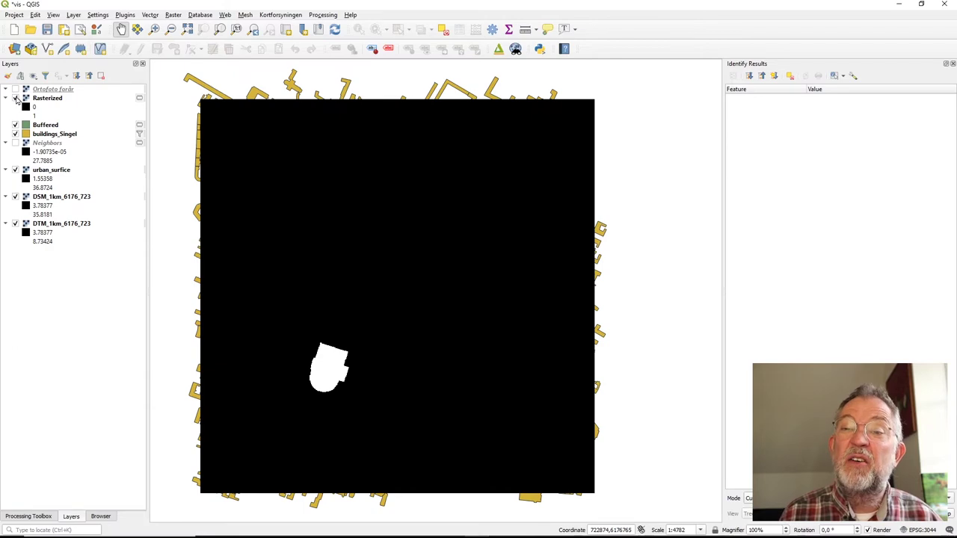
left_click(15, 98)
left_click(15, 124)
left_click(15, 134)
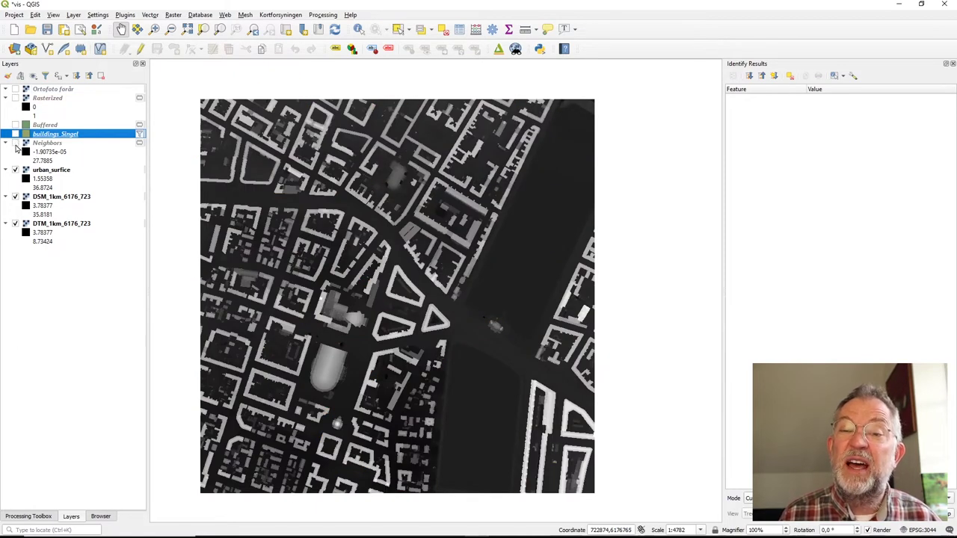
- Compare the Neighbors, urban_surfice, DSM and DTM rasters by switching their visibility, leaving urban_surfice shown and the DSM layer hidden
left_click(15, 142)
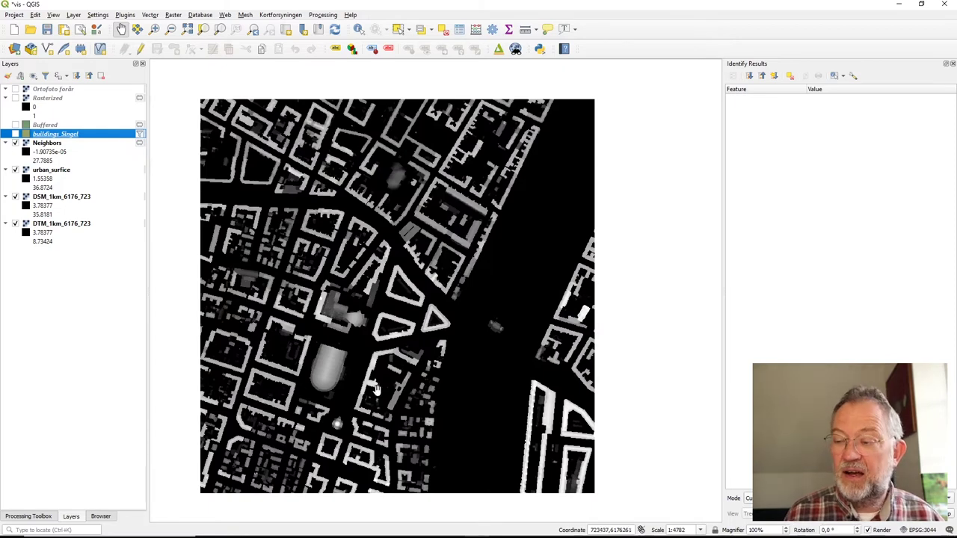
left_click(15, 142)
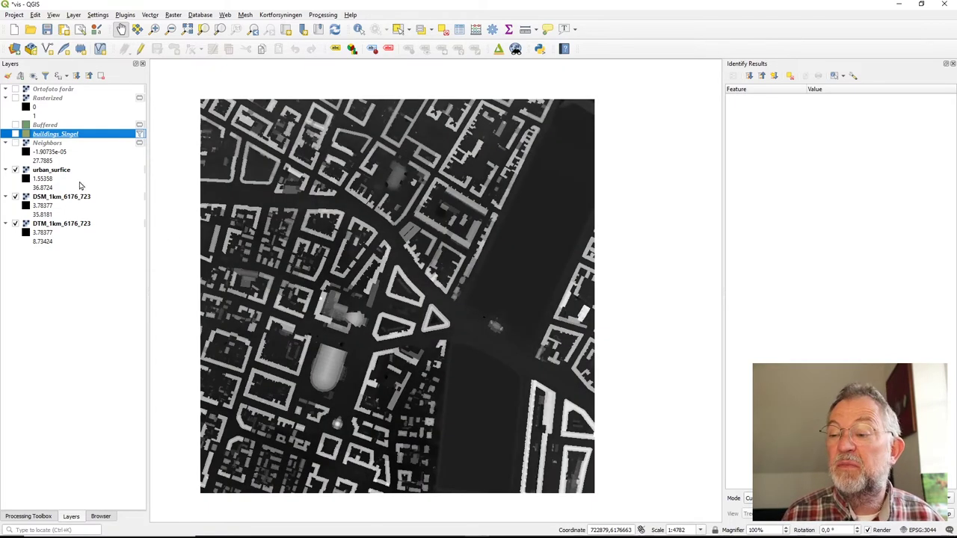
left_click(15, 170)
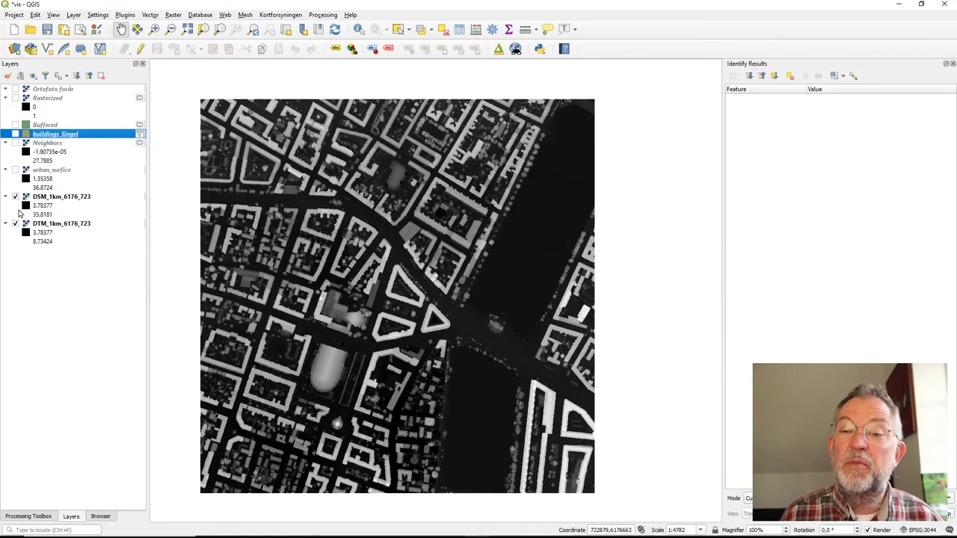
left_click(15, 196)
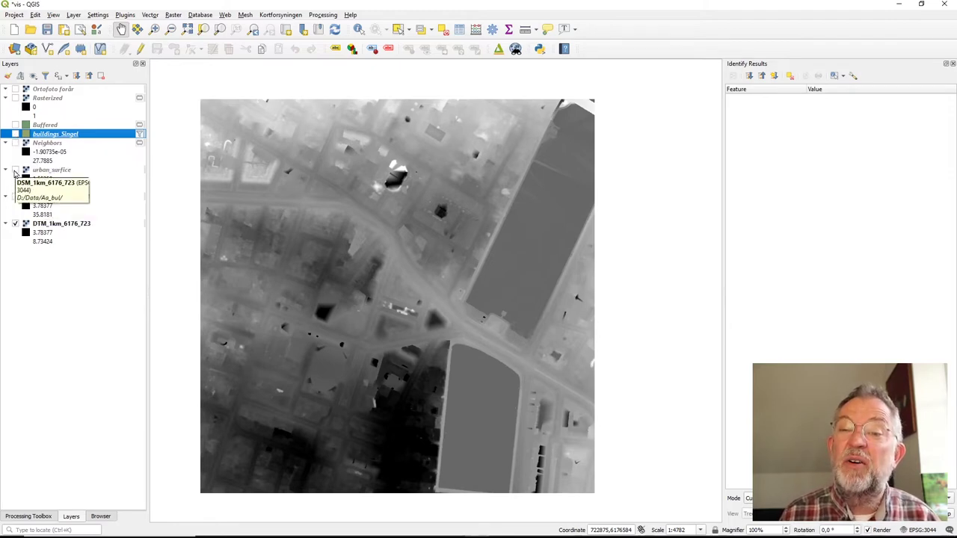
left_click(15, 170)
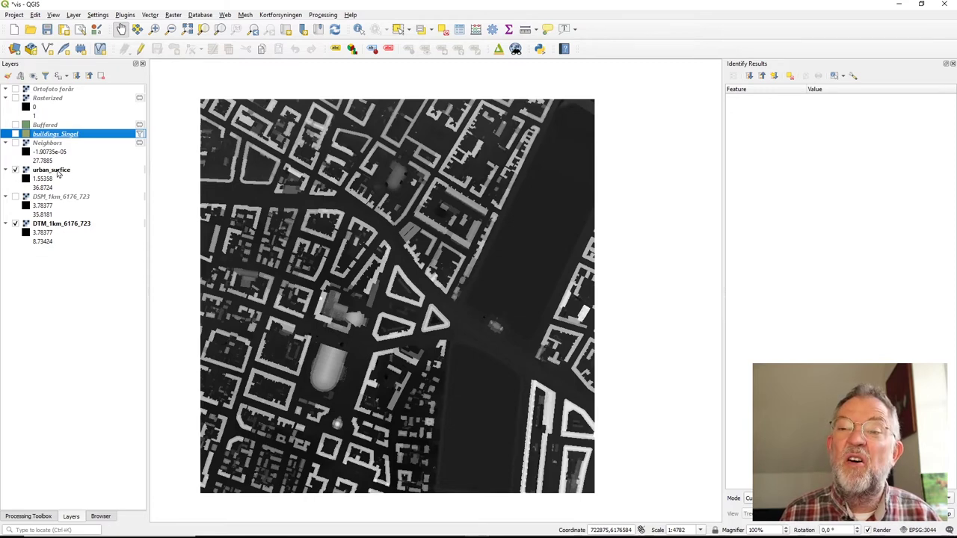
- Start a Raster calculator expression that multiplies the mask by the terrain: "Rasterized@1" * "DTM_1km_6176_723@1"
left_click(29, 516)
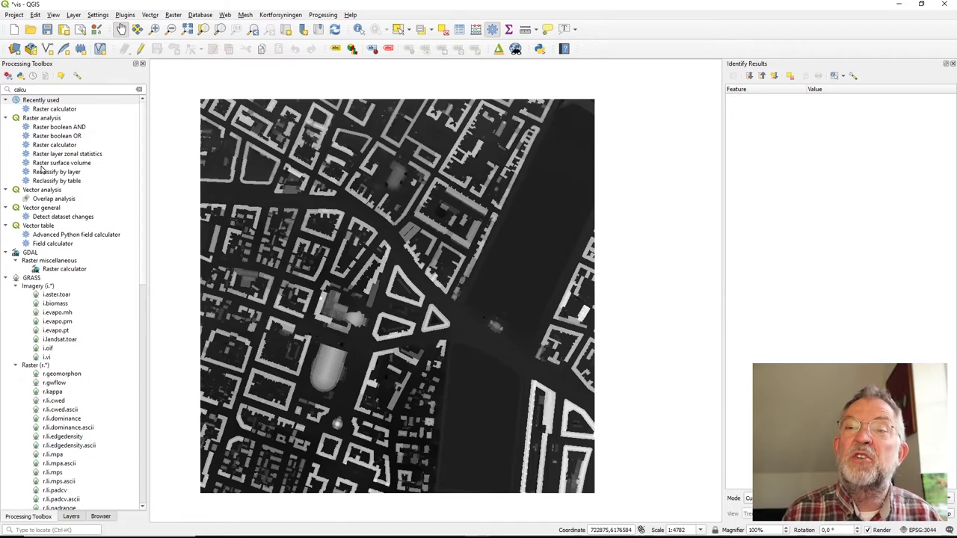
left_click(60, 110)
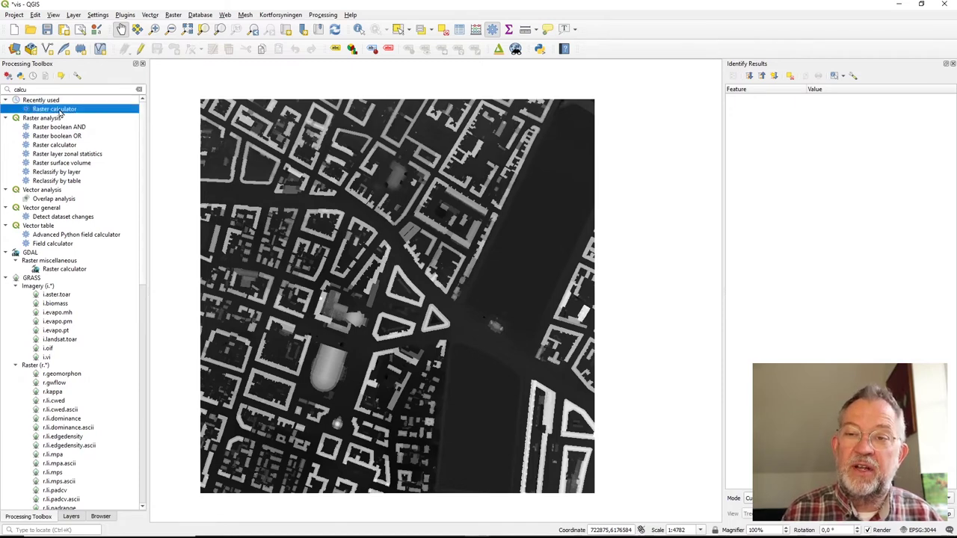
double_click(60, 110)
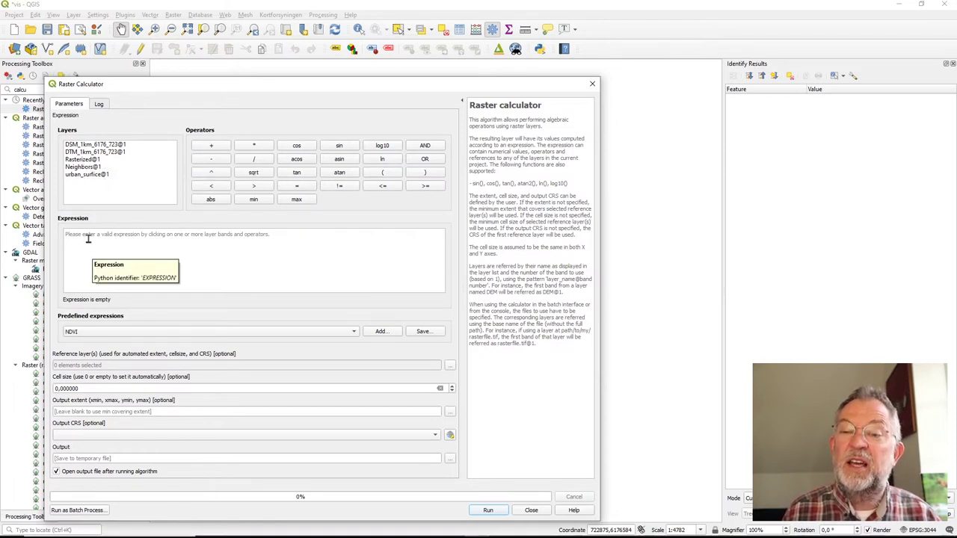
double_click(83, 162)
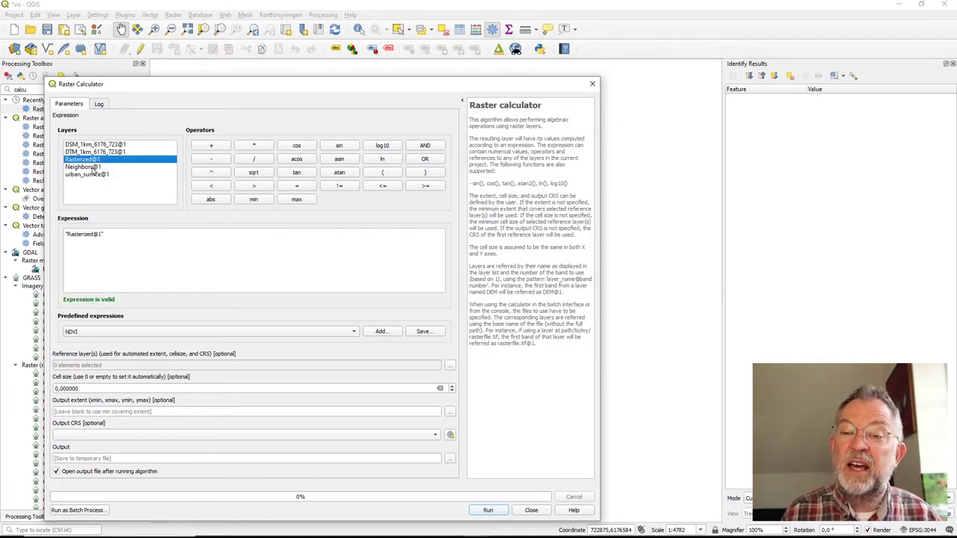
left_click(150, 235)
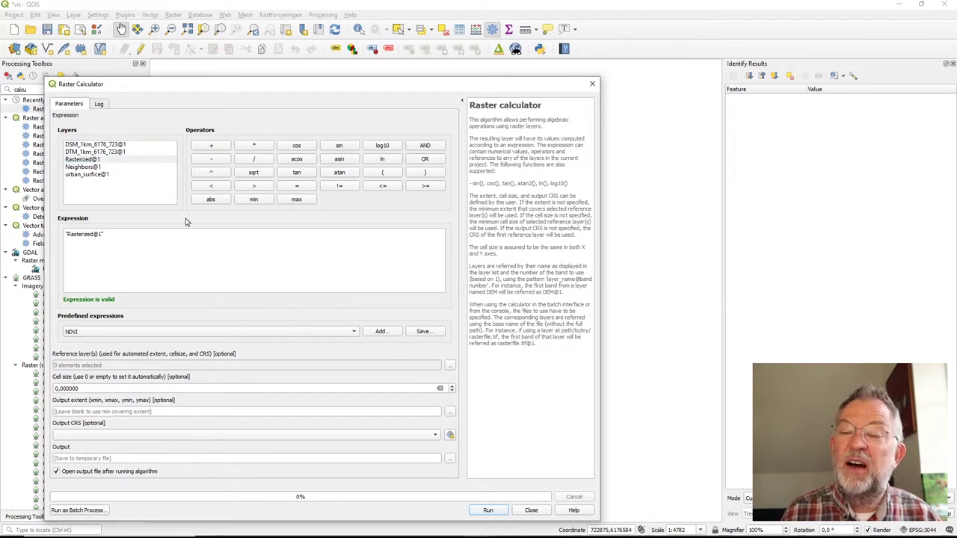
left_click(253, 146)
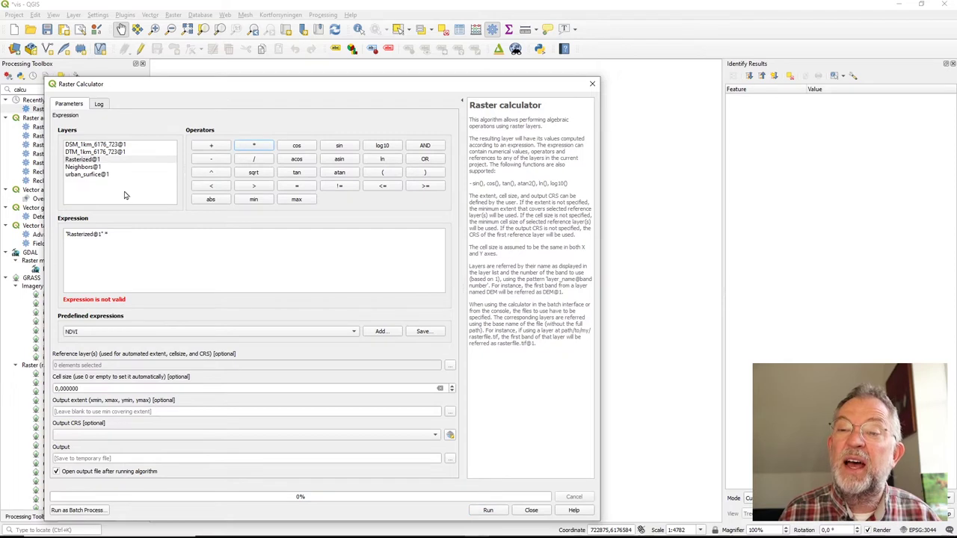
double_click(92, 152)
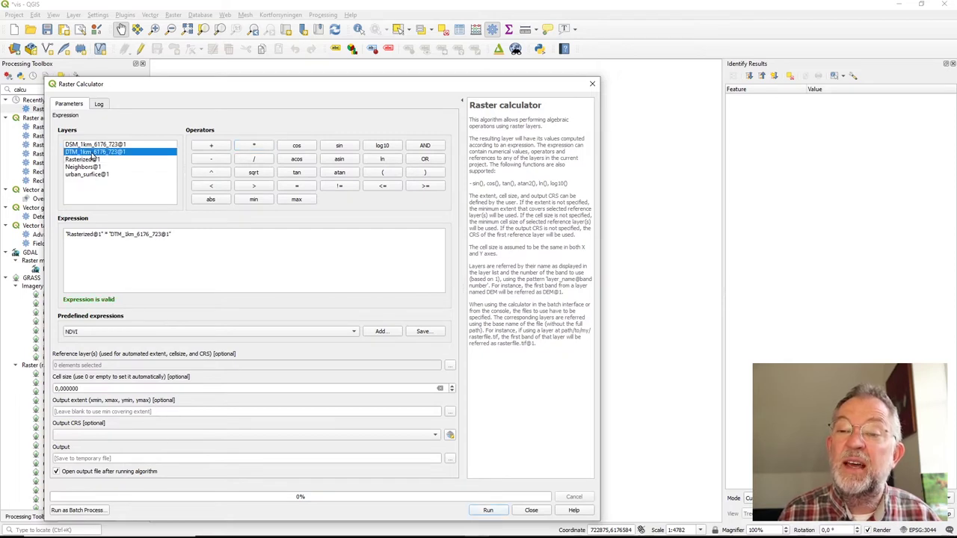
- Extend the expression with + ("Rasterized@1" = 0)*"urban_surfice@1" to keep the urban surface outside the mask
left_click(215, 233)
type("+")
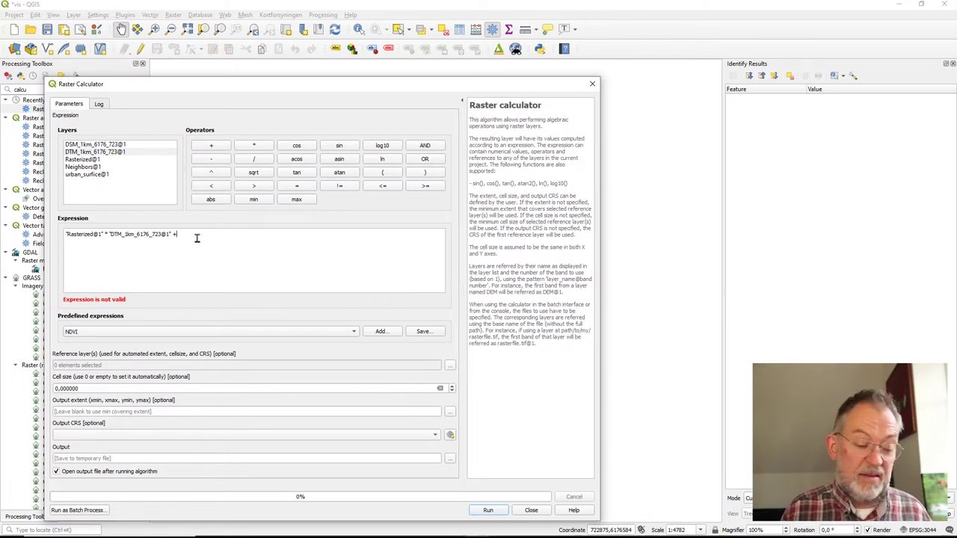
type(" (")
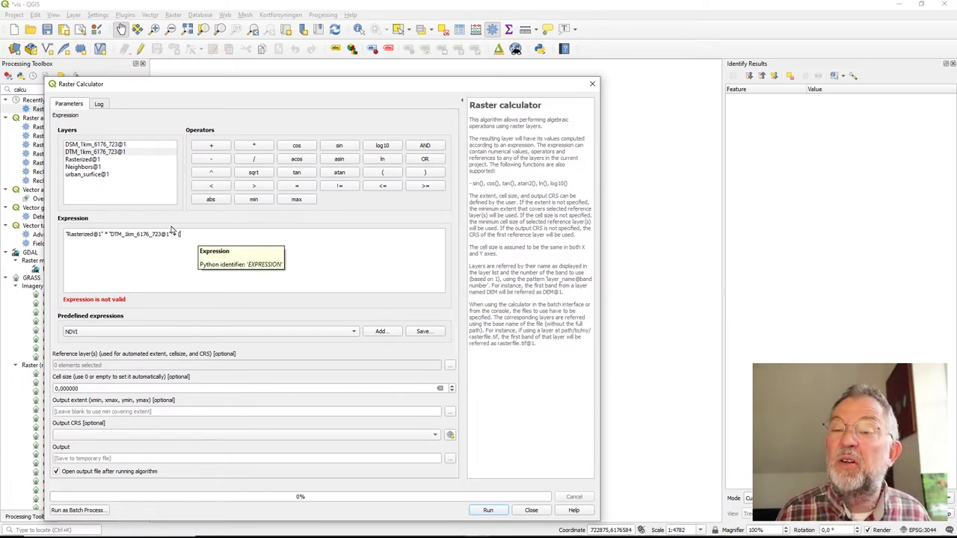
double_click(83, 160)
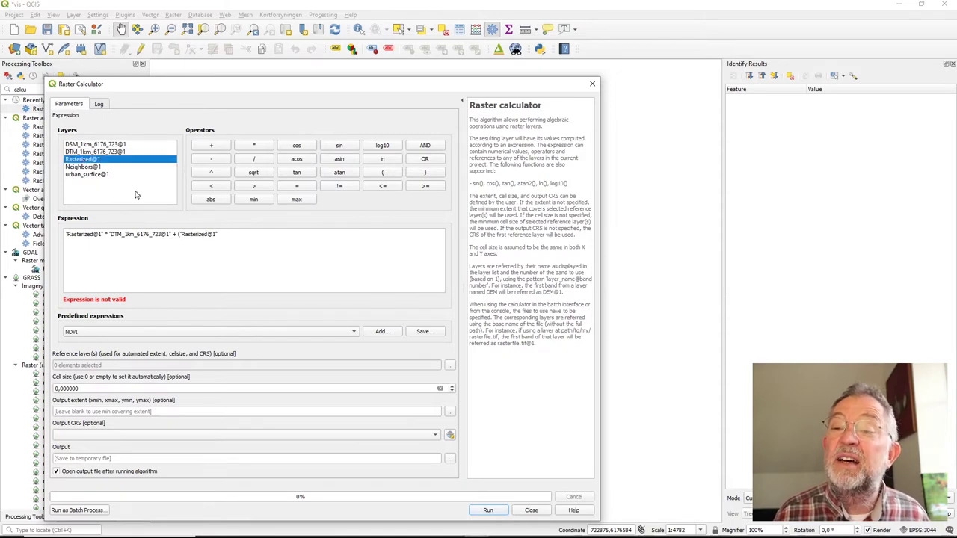
left_click(233, 234)
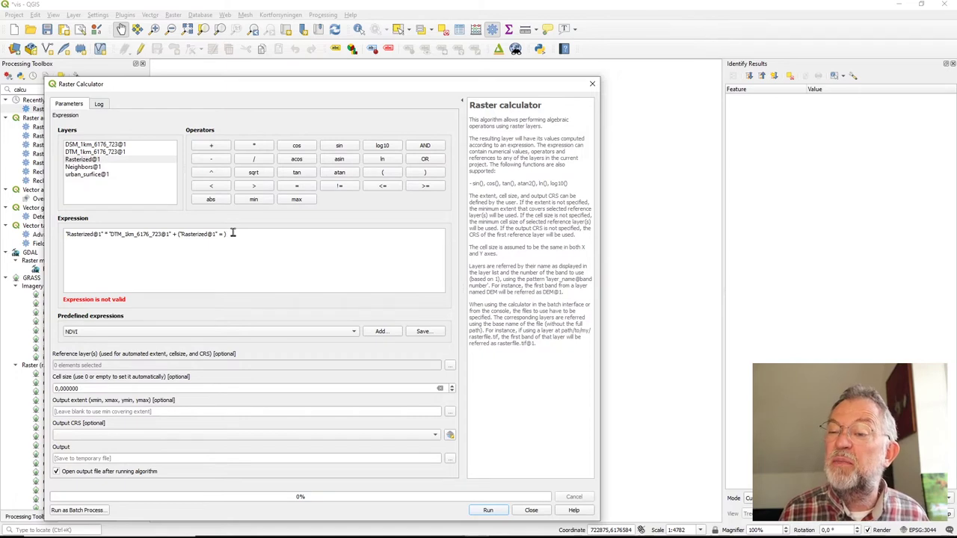
type("0)*")
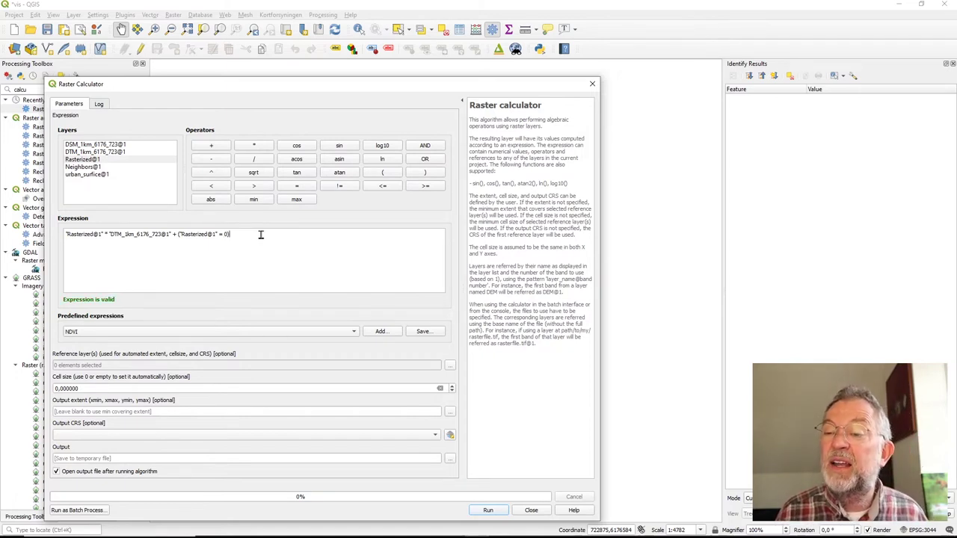
type("\"")
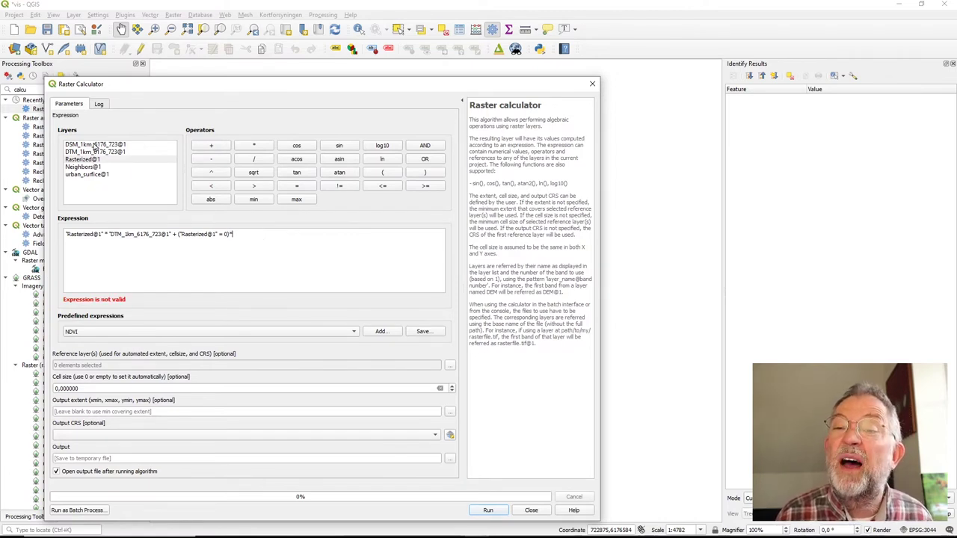
double_click(96, 175)
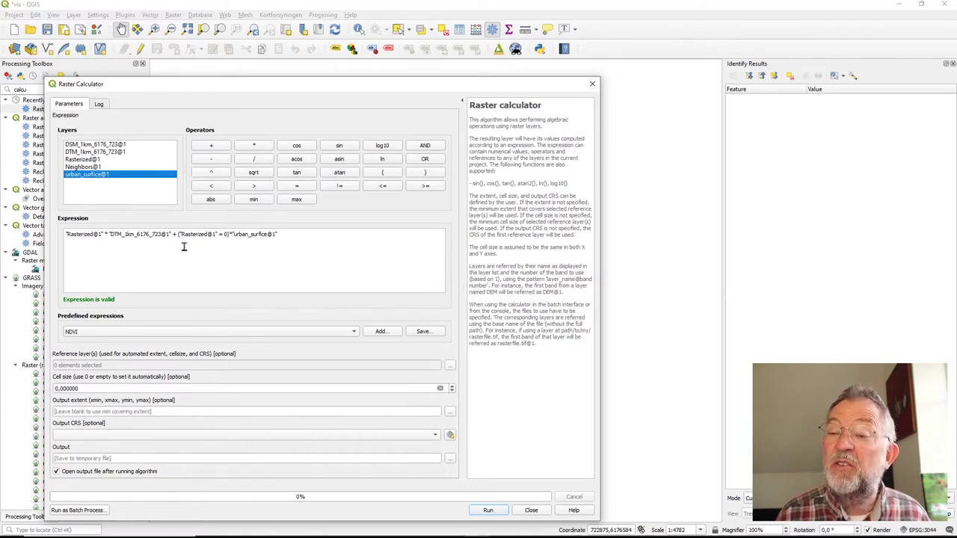
left_click(285, 237)
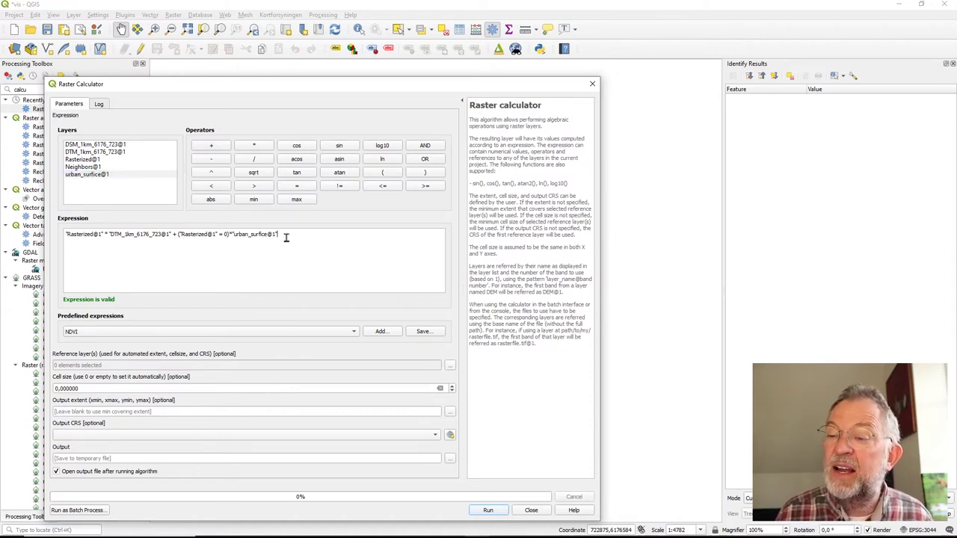
- Use urban_surfice as the reference layer, run the raster calculation and close its dialog
left_click(450, 366)
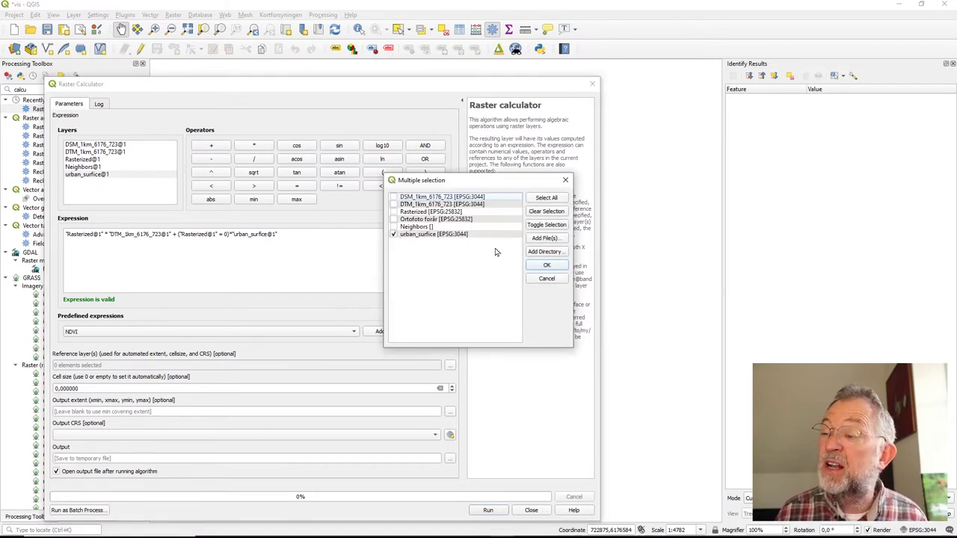
left_click(547, 265)
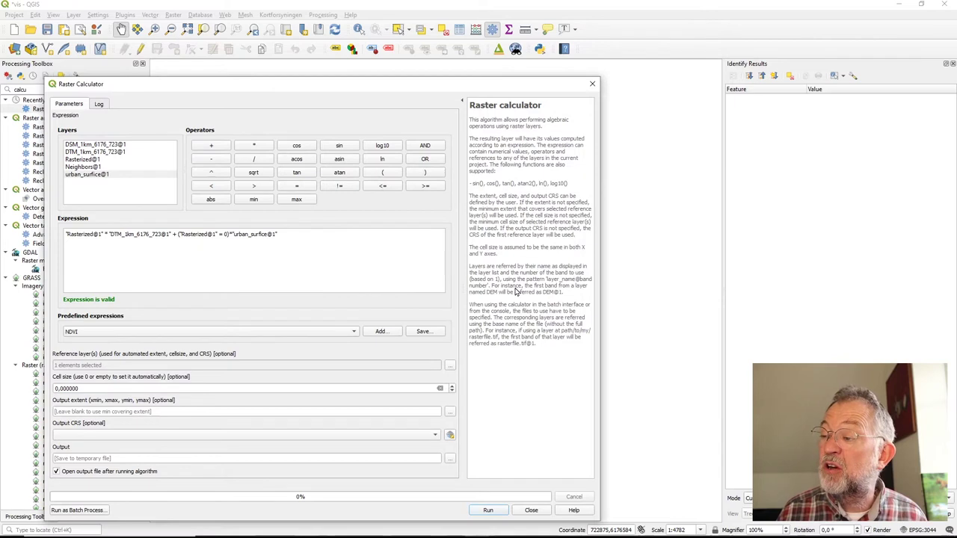
left_click(488, 511)
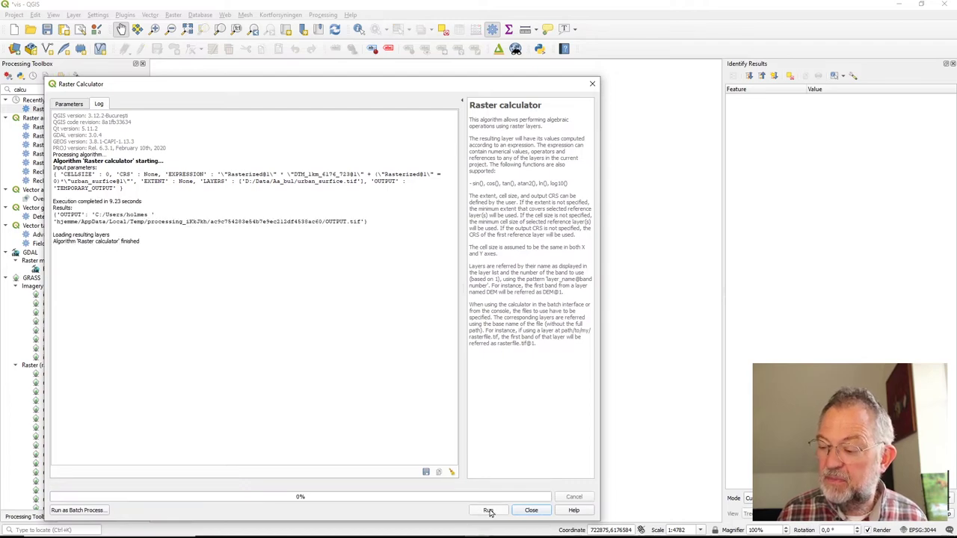
left_click(531, 511)
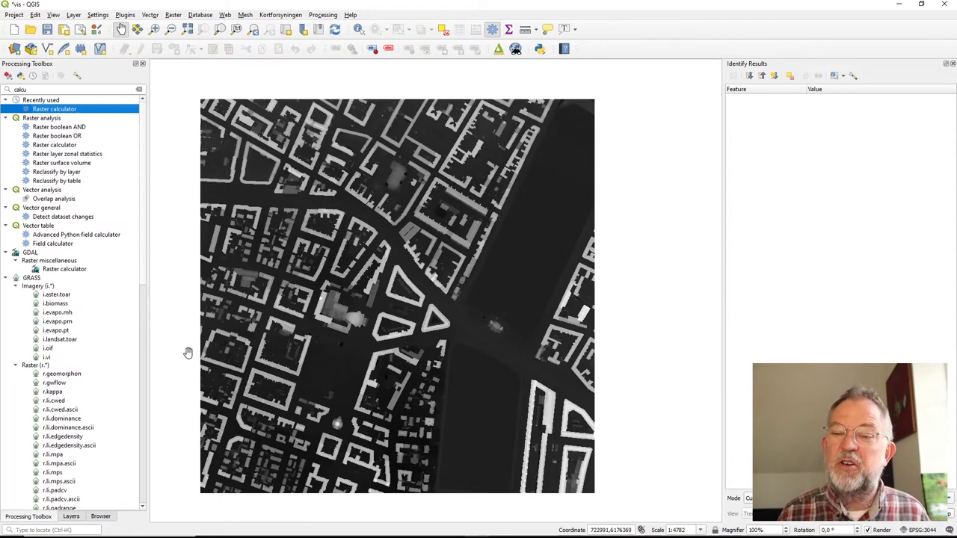
- Rename the calculated Output layer as New_urban
left_click(101, 517)
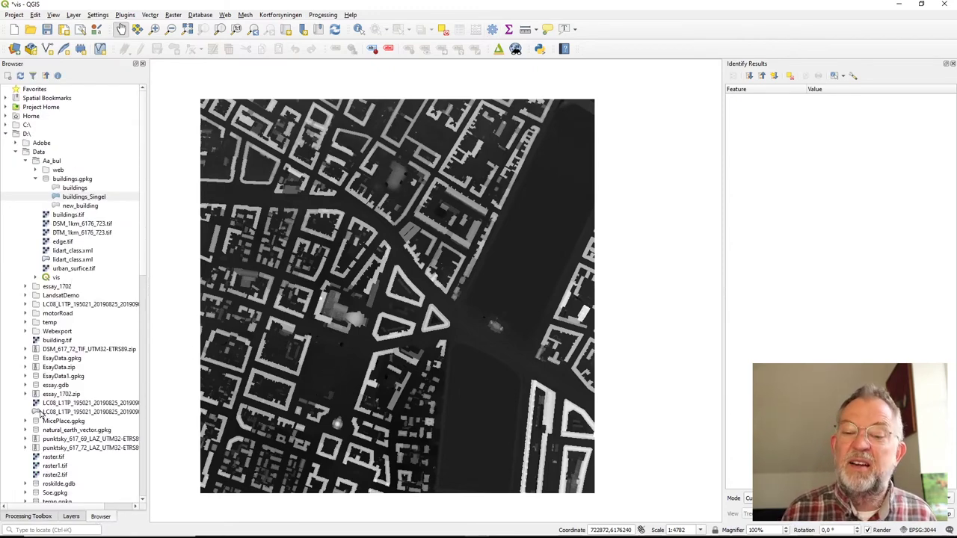
left_click(30, 517)
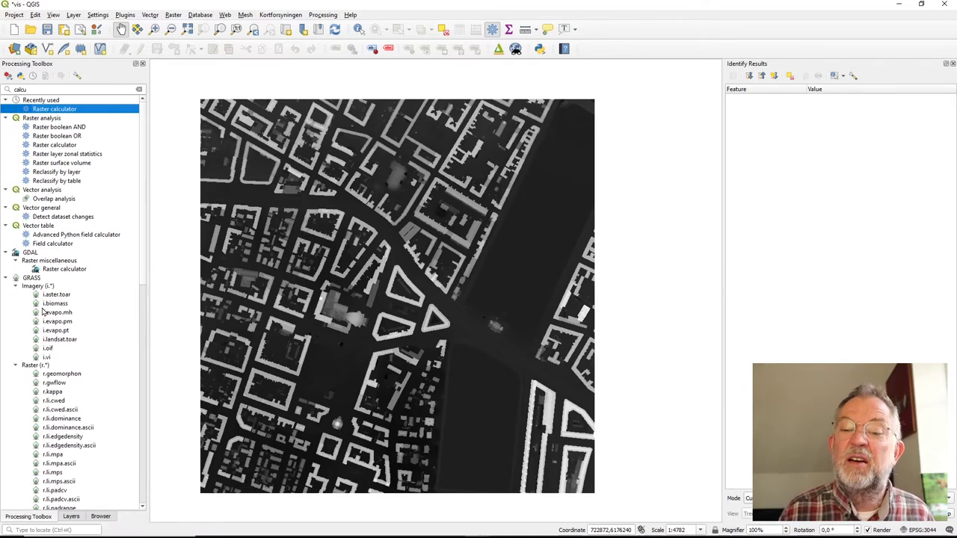
left_click(71, 516)
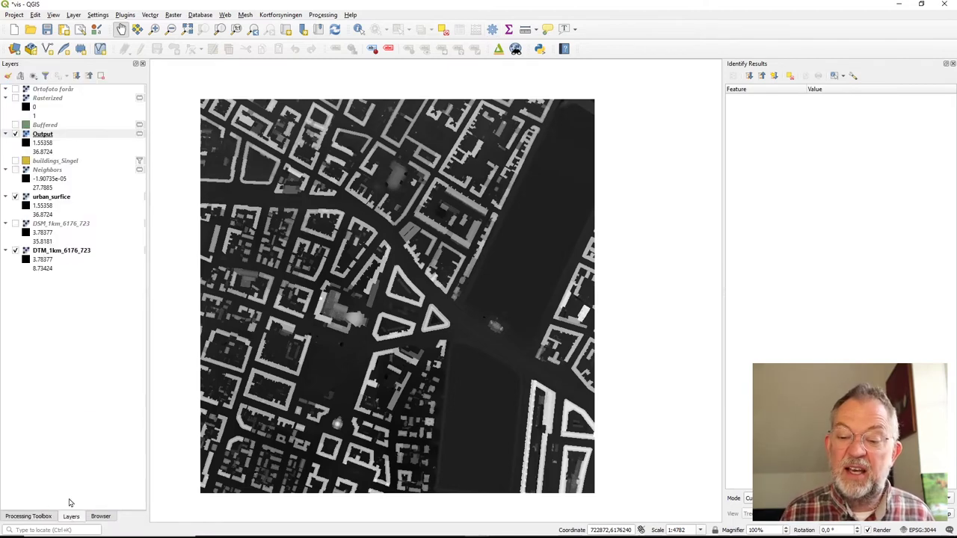
right_click(47, 140)
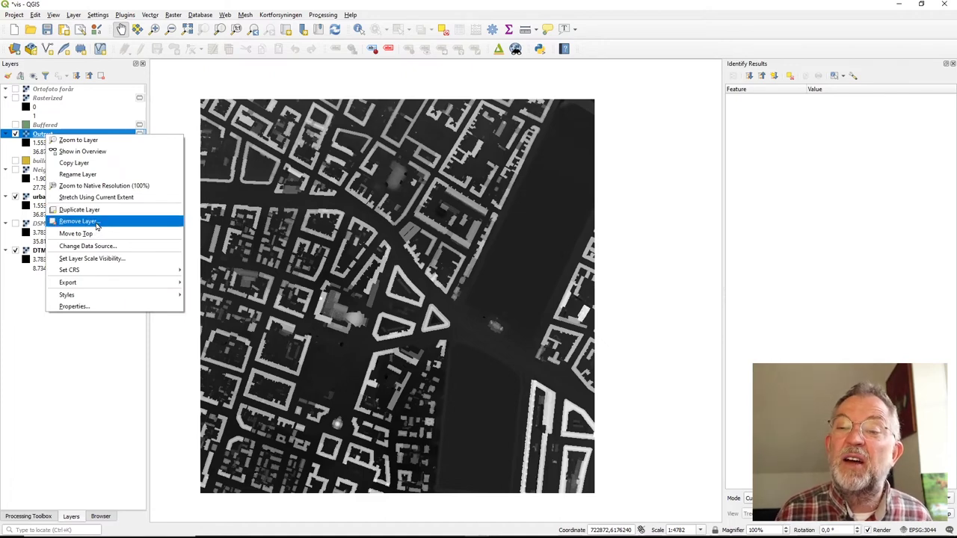
left_click(77, 174)
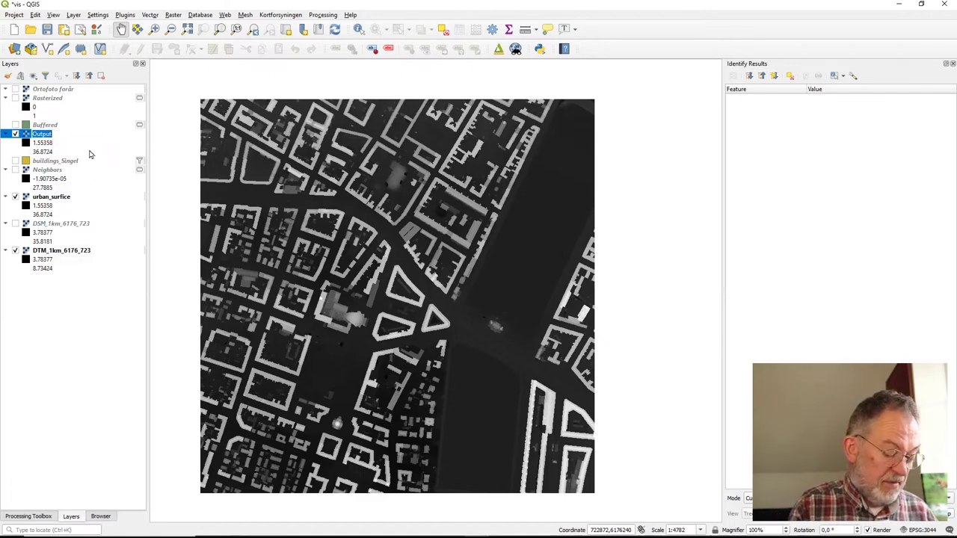
type("N")
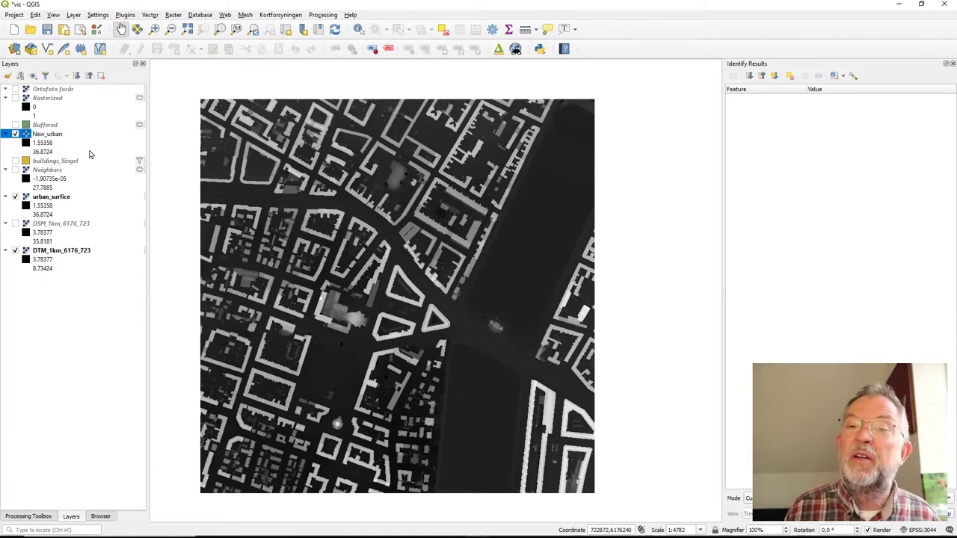
type("ew_urban")
left_click(89, 261)
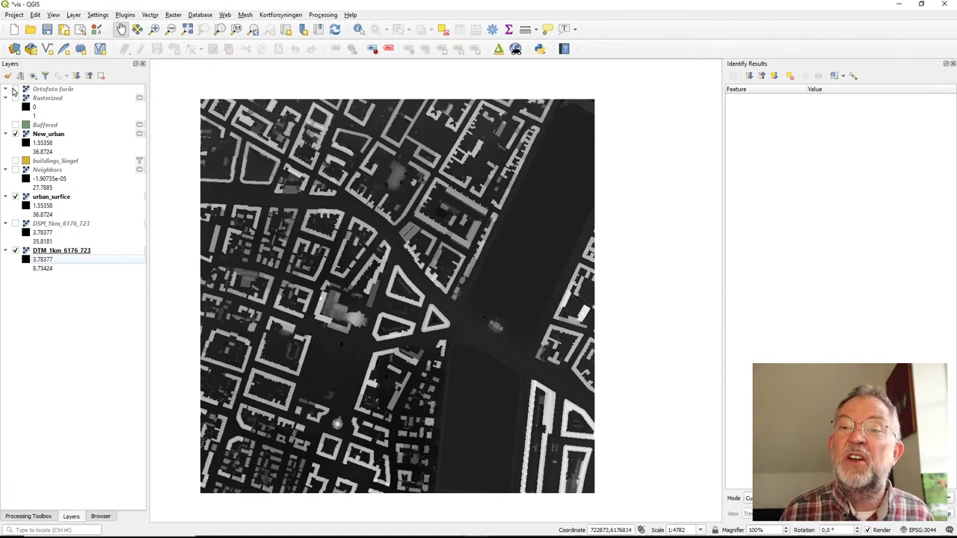
- Show the Ortofoto forår layer on the map and open the Qgis2threejs Exporter
left_click(15, 89)
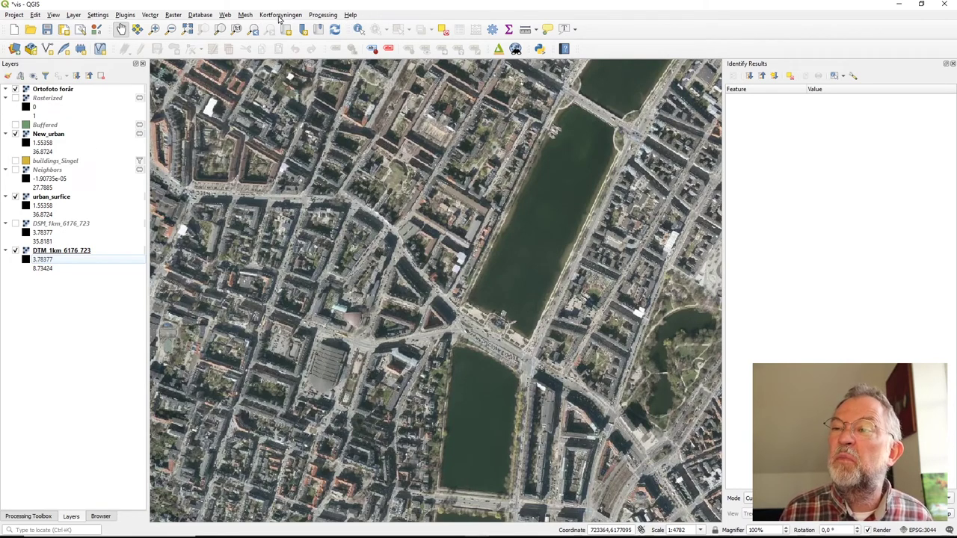
left_click(224, 14)
mouse_move(243, 37)
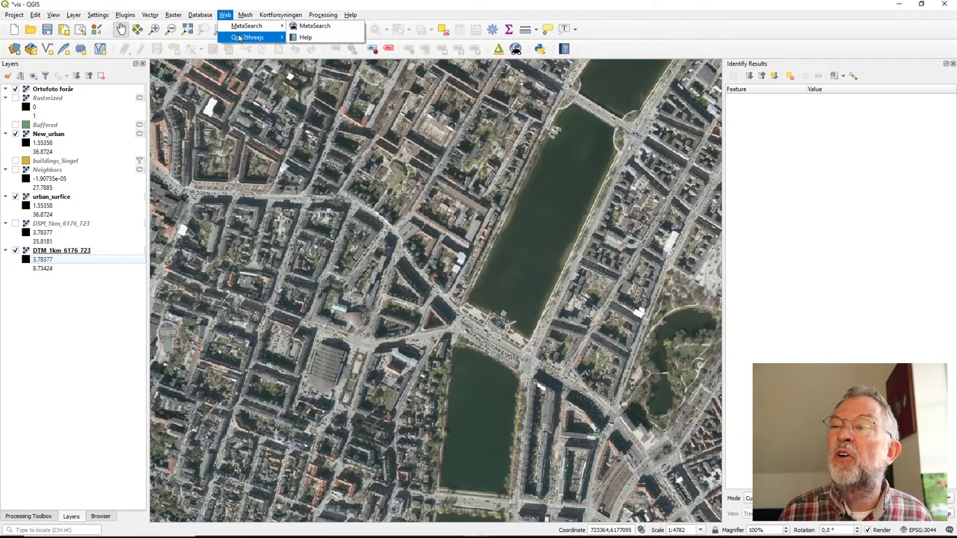
left_click(299, 38)
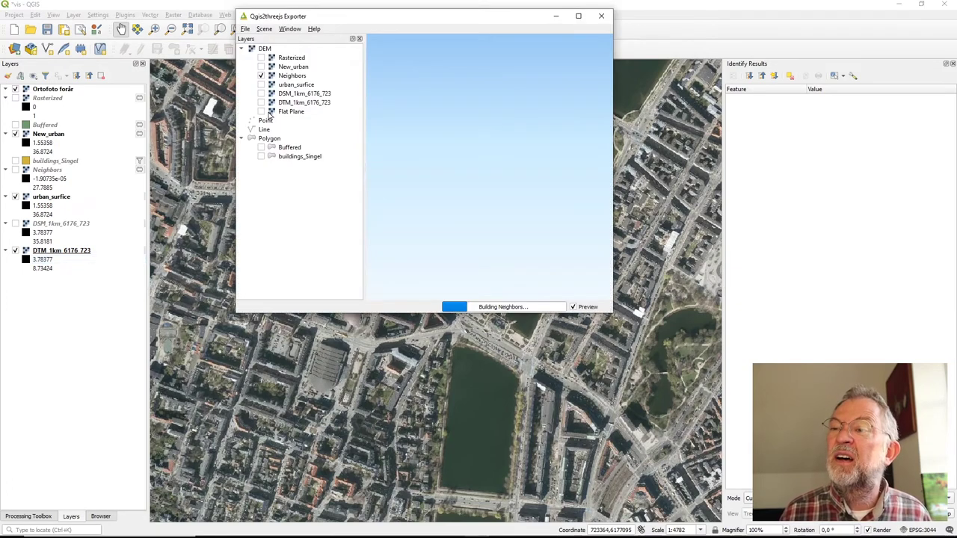
- Enable New_urban as the DEM layer for the 3D scene and disable Neighbors
left_click(267, 68)
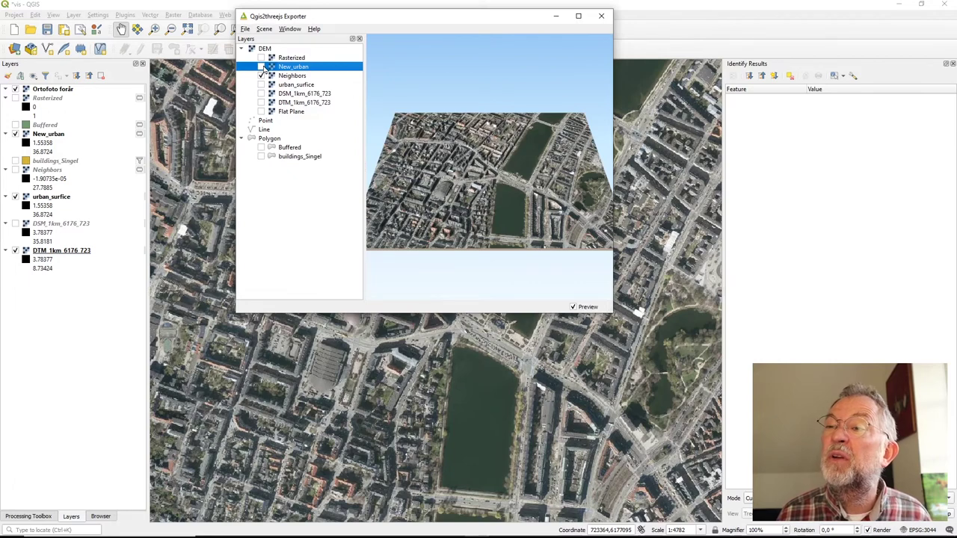
left_click(261, 67)
left_click(265, 76)
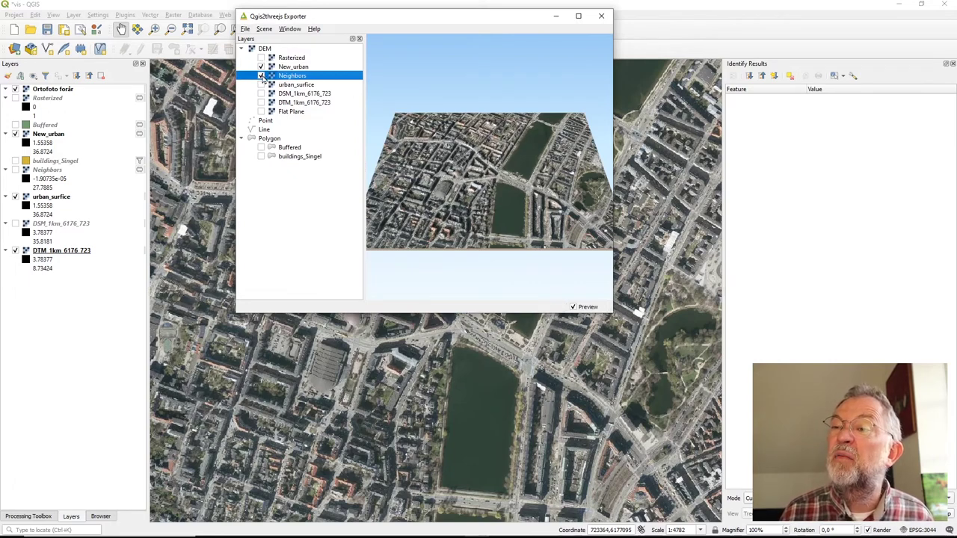
left_click(262, 77)
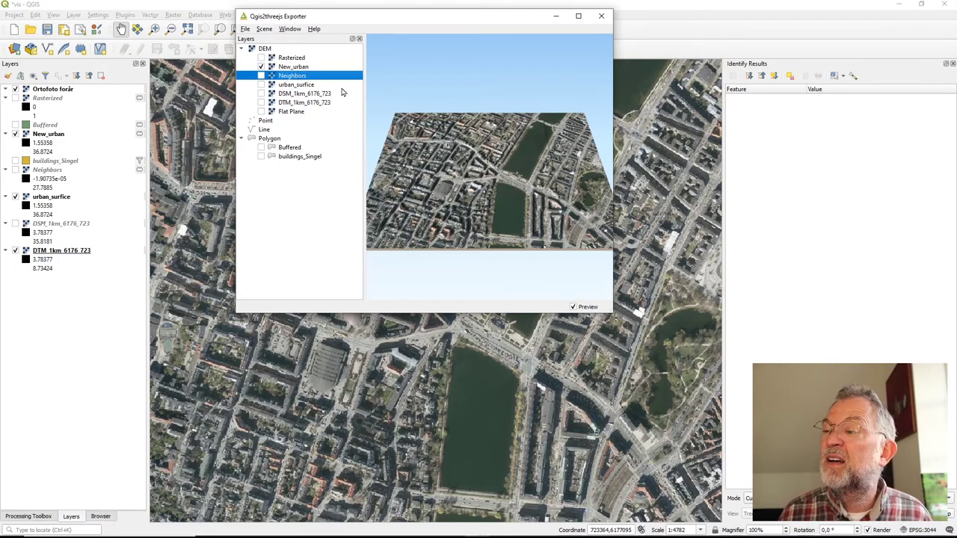
- Set the resampling level of the New_urban DEM layer to 6 and apply it
double_click(288, 67)
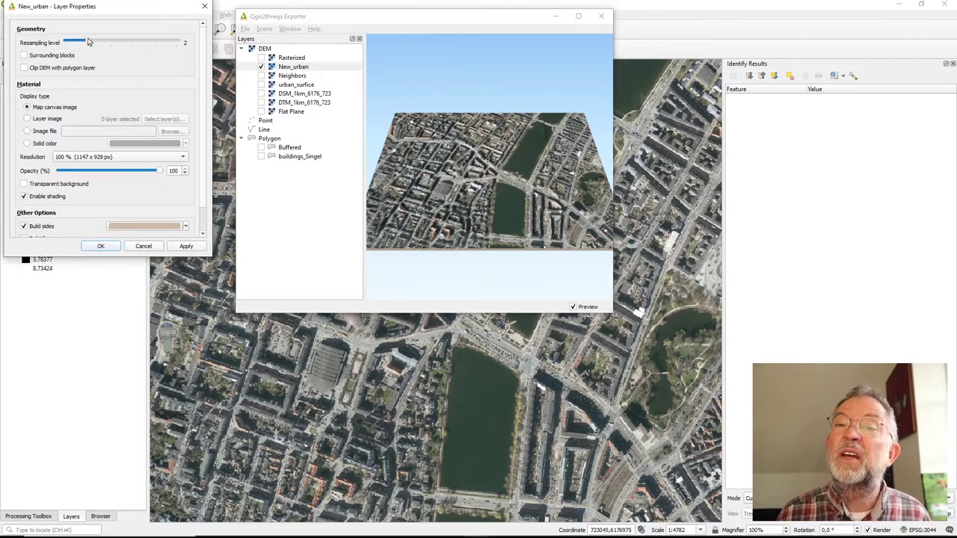
scroll(174, 47, "up", 2)
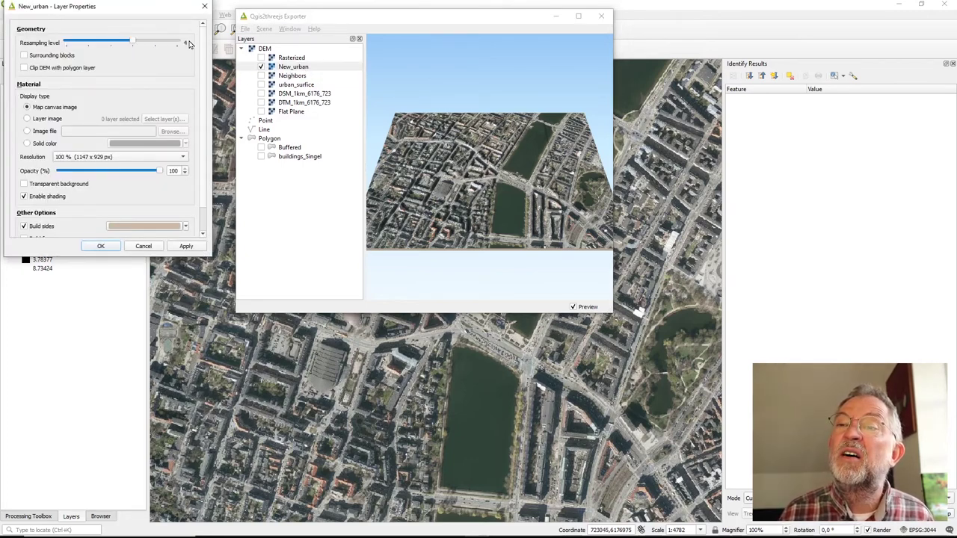
left_click_drag(127, 42, 181, 43)
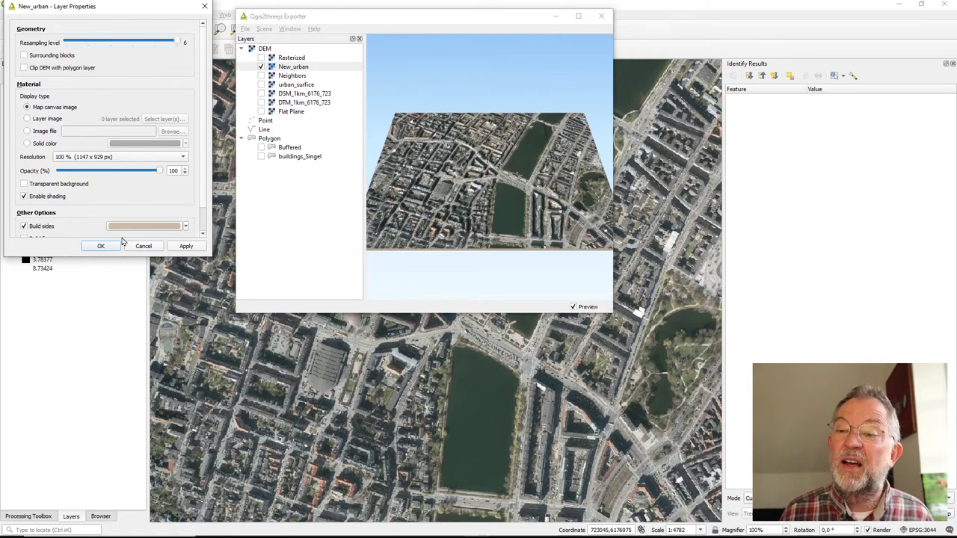
left_click(110, 248)
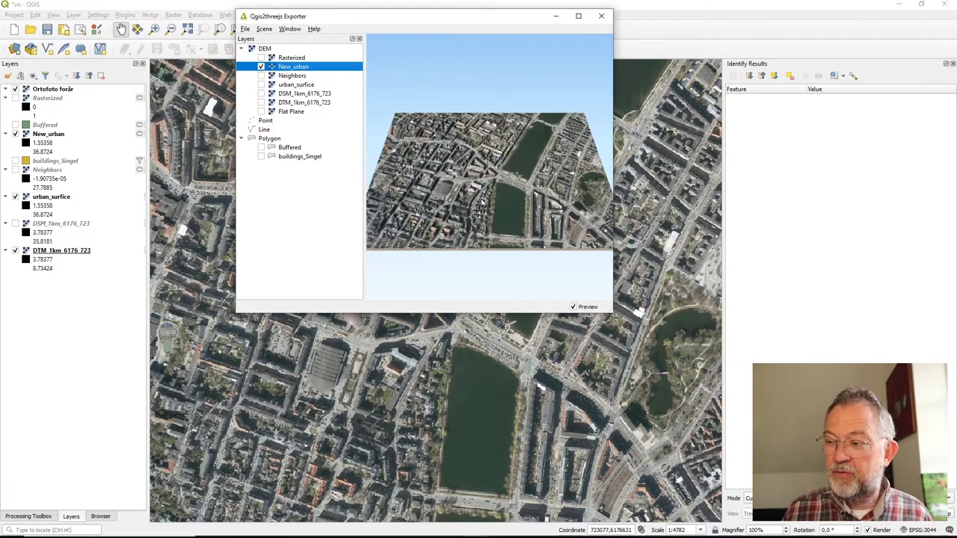
- Examine the enlarged 3D city model from above and near street level around the removed building's site, and close the exporter
scroll(455, 186, "up", 10)
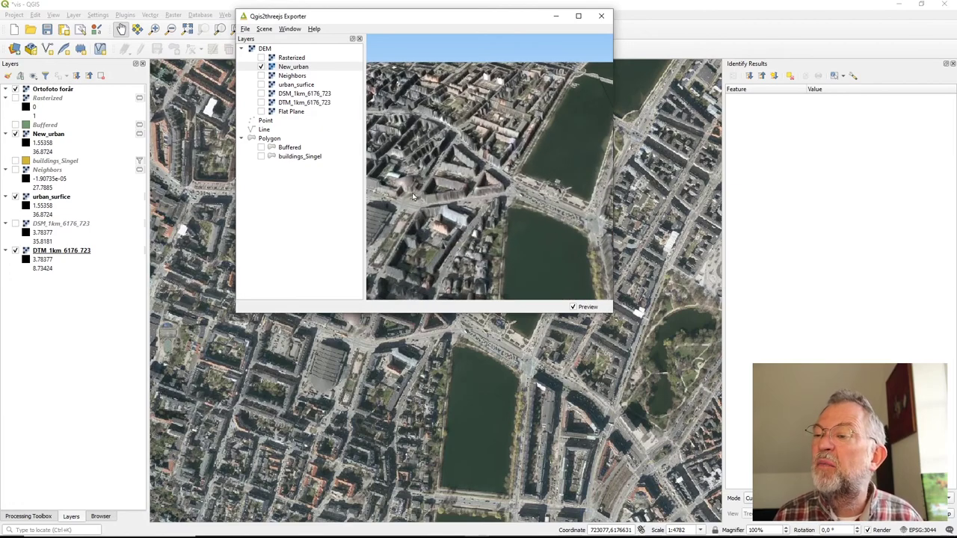
scroll(420, 216, "up", 10)
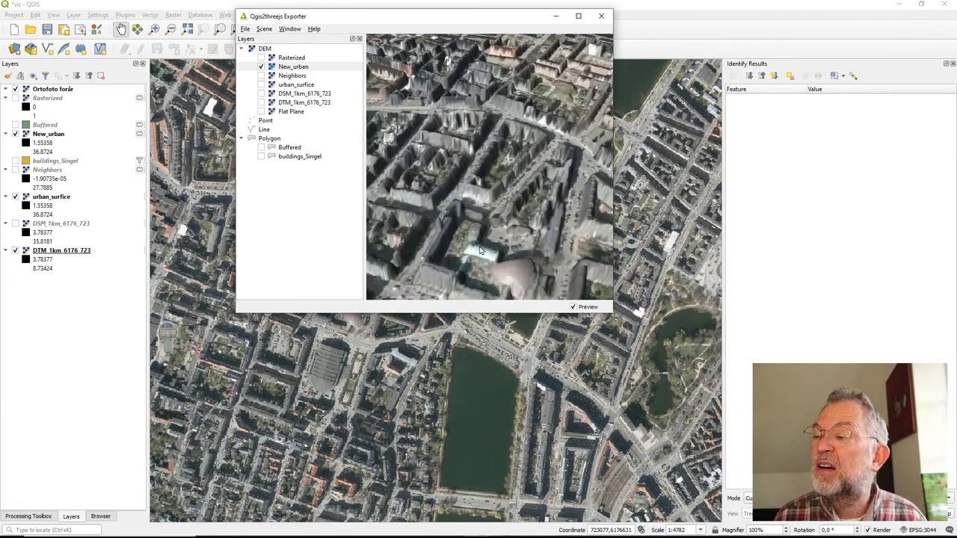
left_click_drag(472, 257, 429, 203)
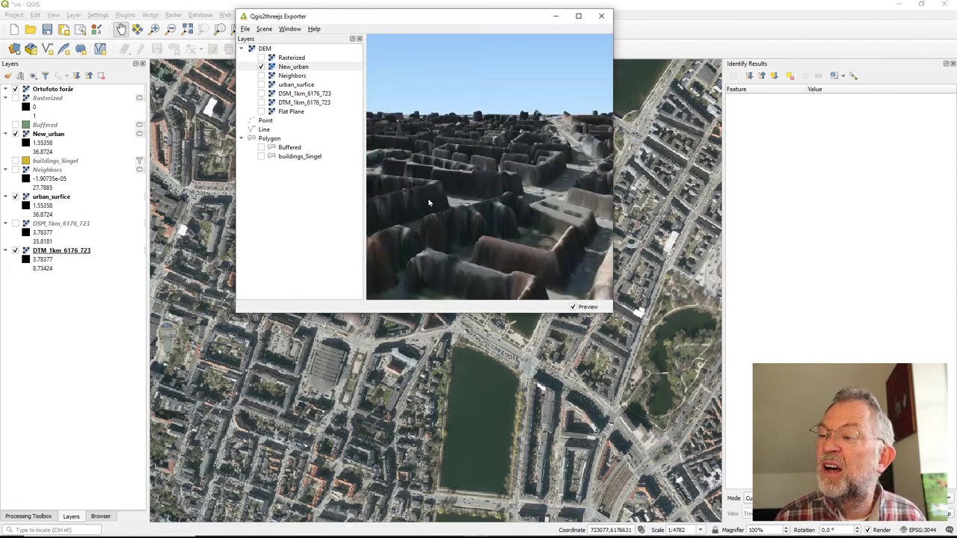
left_click(578, 16)
left_click_drag(340, 256, 410, 193)
scroll(408, 187, "up", 3)
scroll(408, 183, "up", 5)
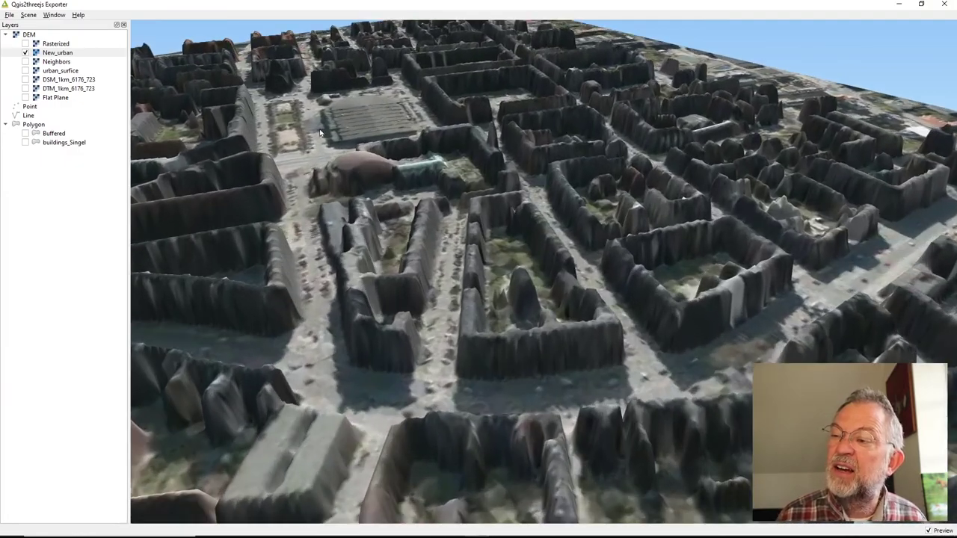
scroll(351, 183, "down", 4)
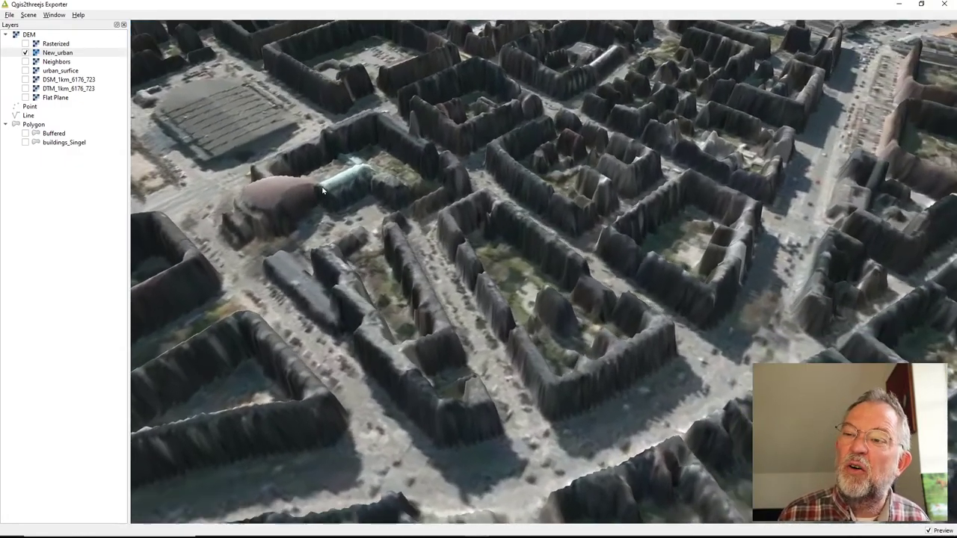
left_click_drag(352, 183, 217, 165)
scroll(214, 157, "up", 4)
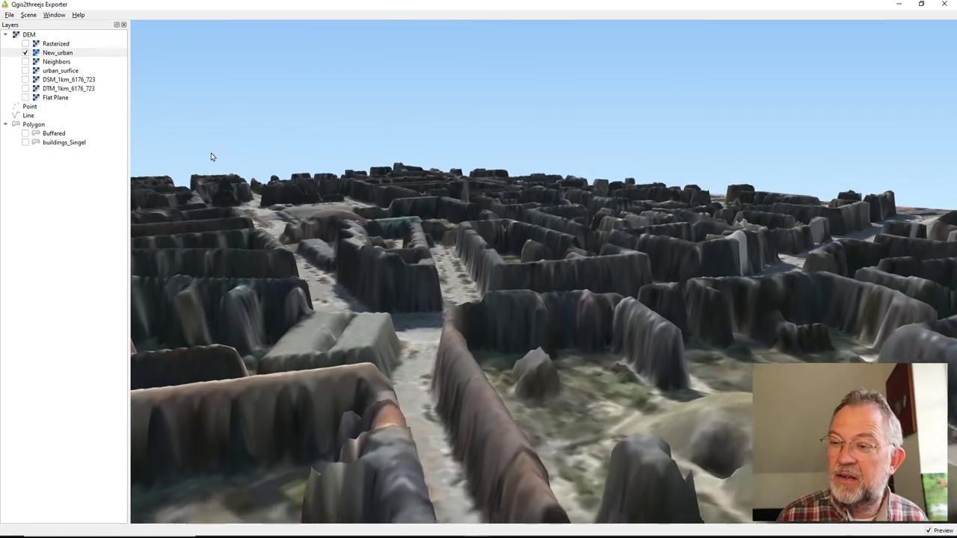
scroll(207, 149, "down", 4)
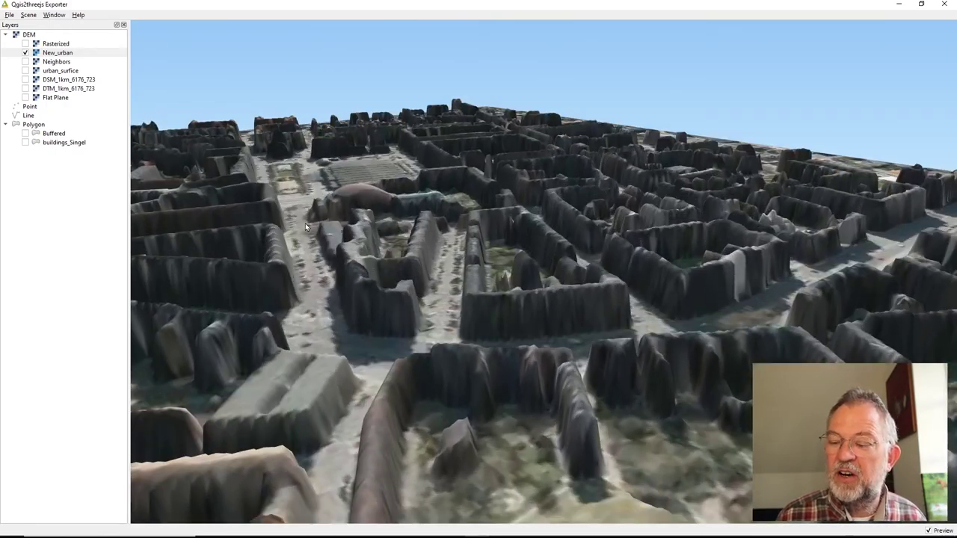
scroll(305, 227, "up", 3)
left_click_drag(280, 220, 256, 174)
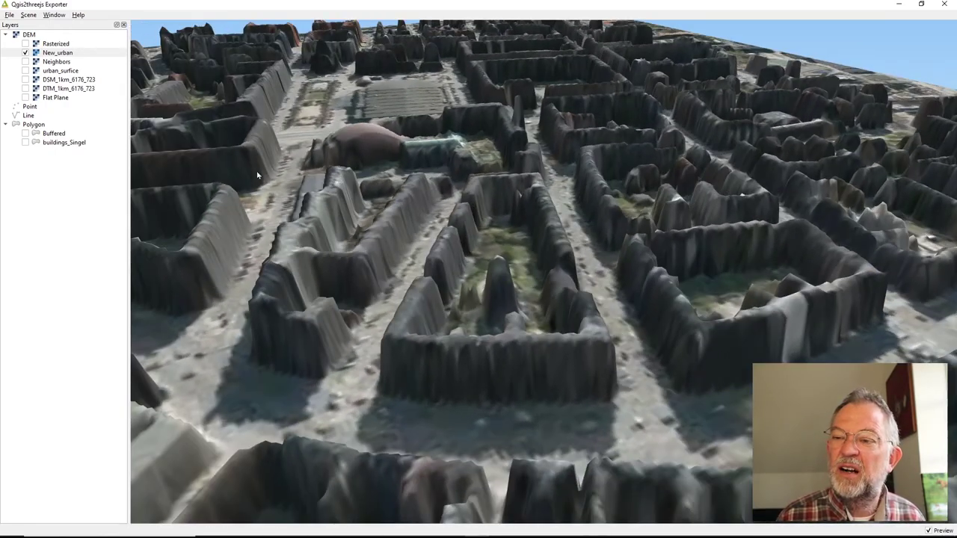
right_click_drag(256, 174, 404, 332)
scroll(421, 383, "up", 2)
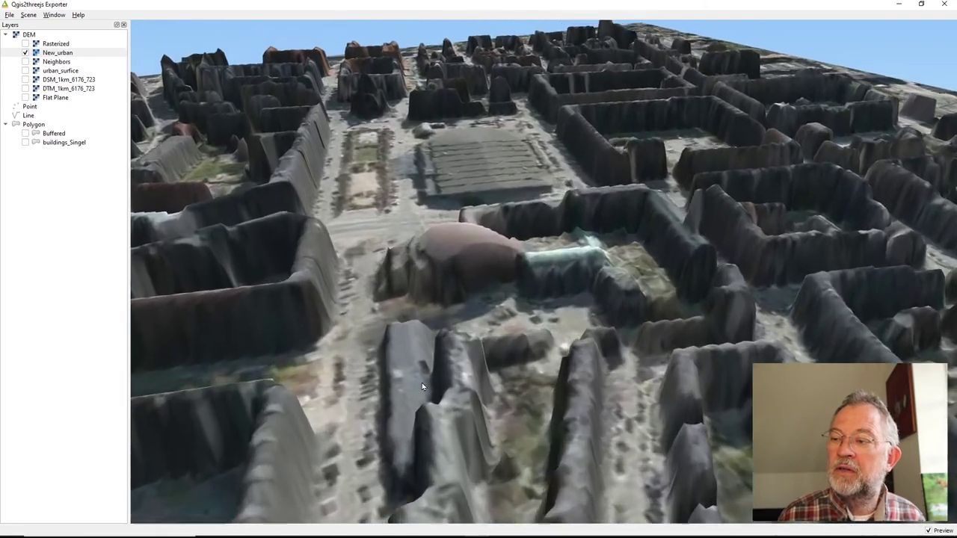
scroll(403, 388, "down", 3)
scroll(390, 381, "up", 4)
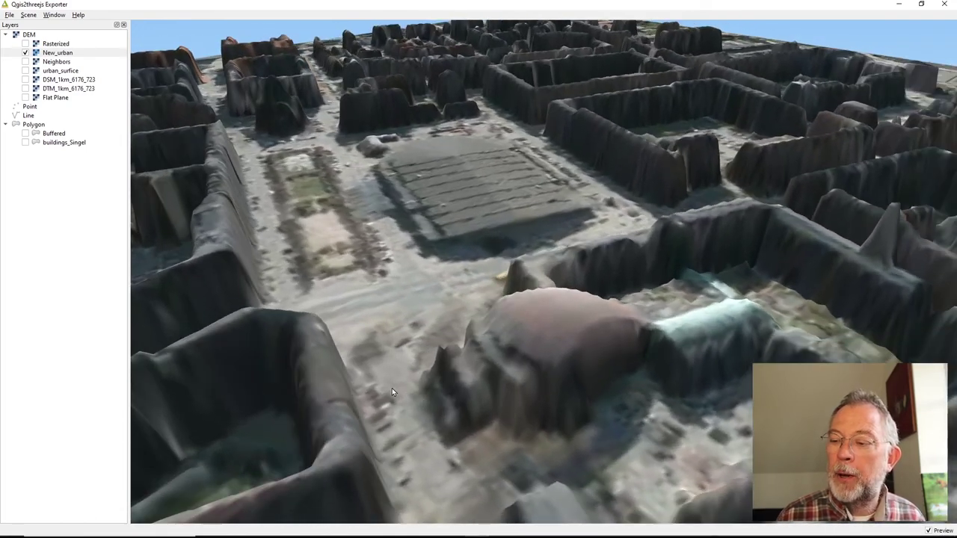
left_click_drag(392, 388, 382, 363)
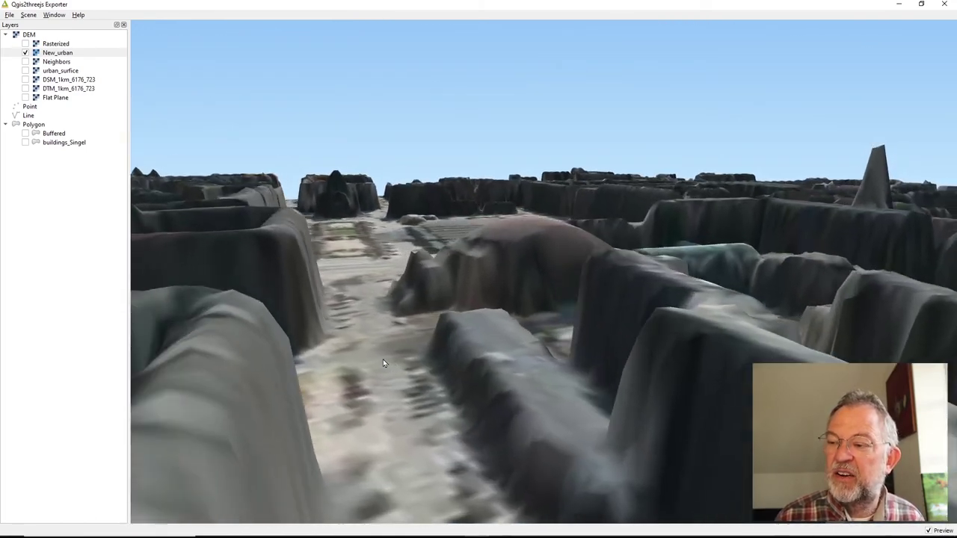
scroll(382, 361, "up", 1)
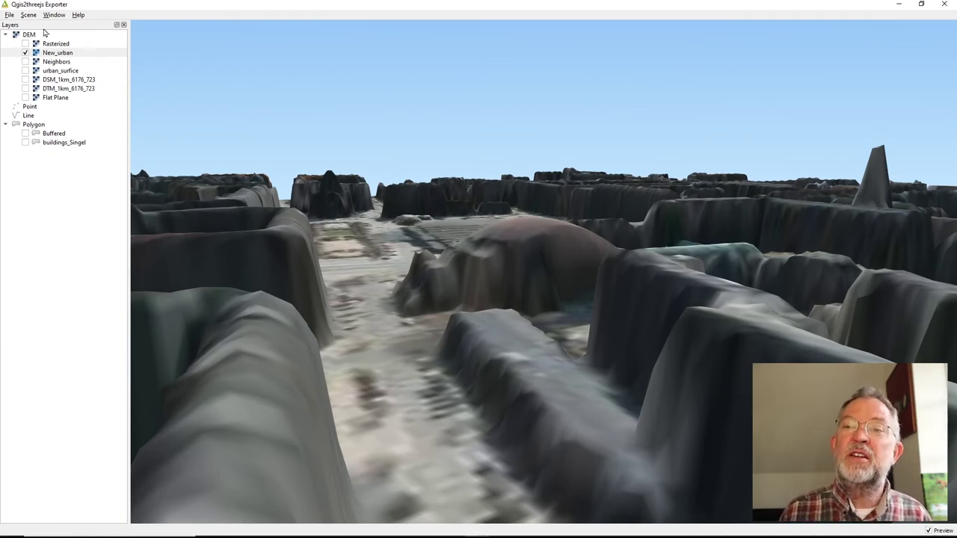
left_click(936, 4)
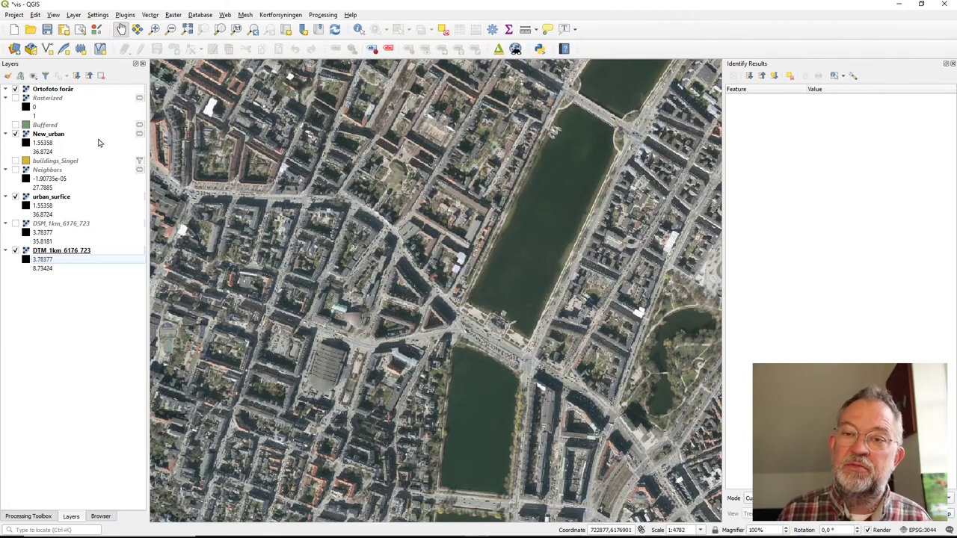
- Show the Buffered layer, place it above Ortofoto forår, and reopen the Qgis2threejs Exporter to view its footprint in 3D
left_click(17, 125)
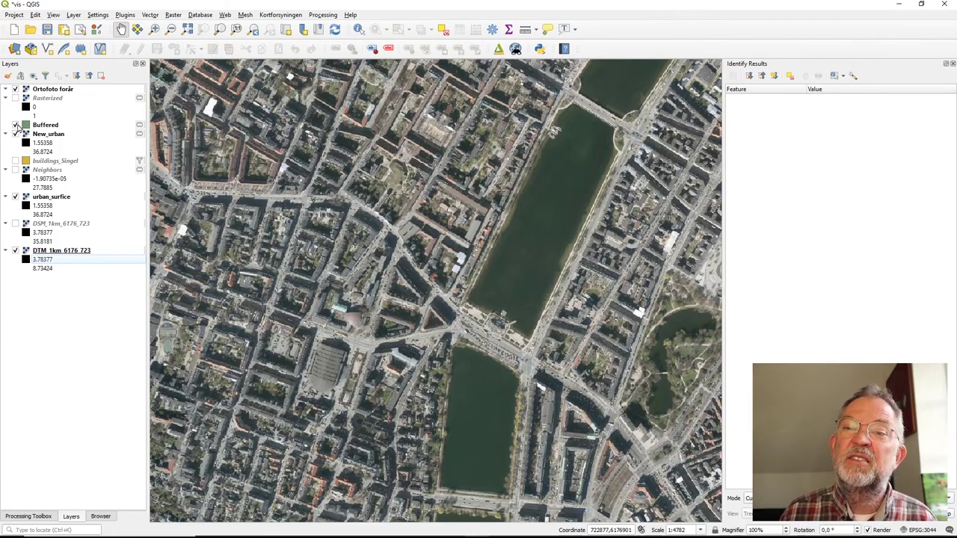
left_click_drag(43, 125, 45, 88)
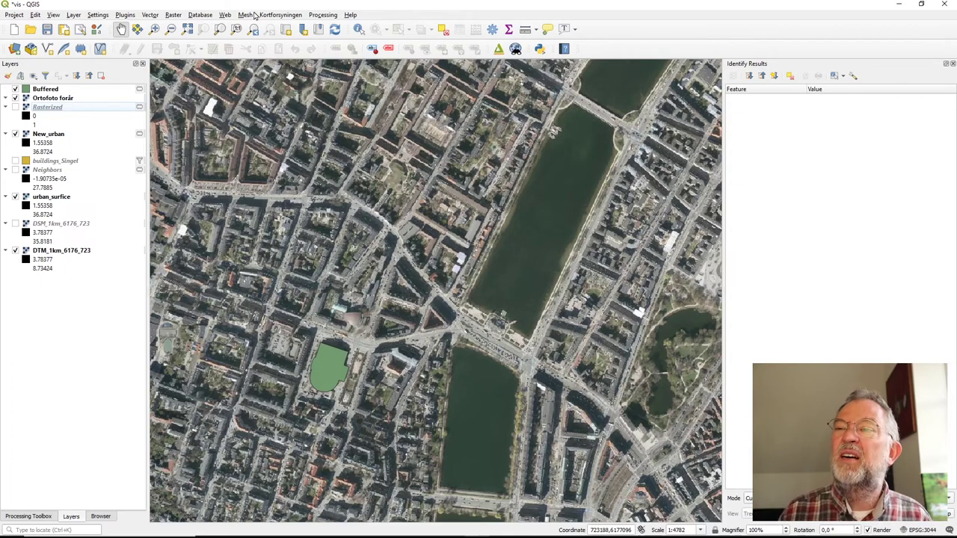
left_click(227, 15)
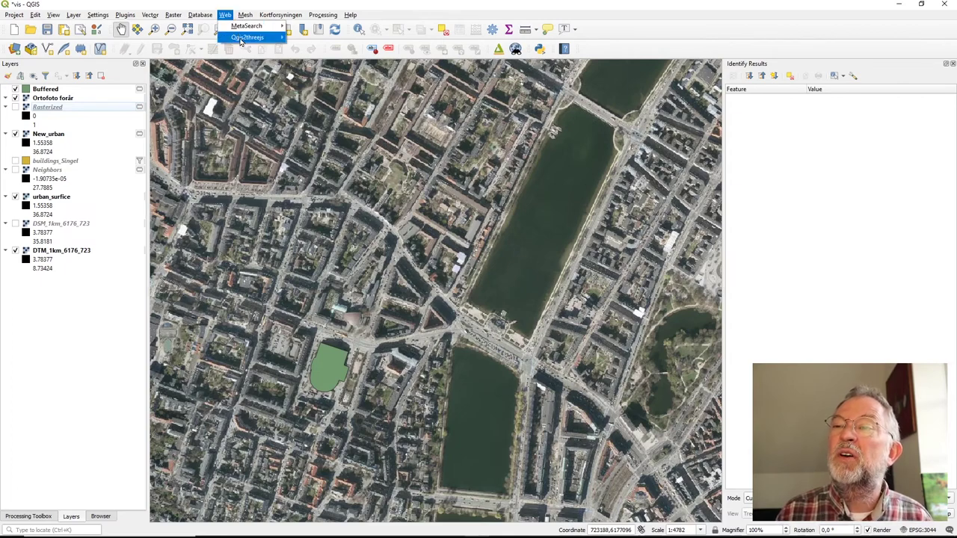
mouse_move(251, 35)
left_click(305, 43)
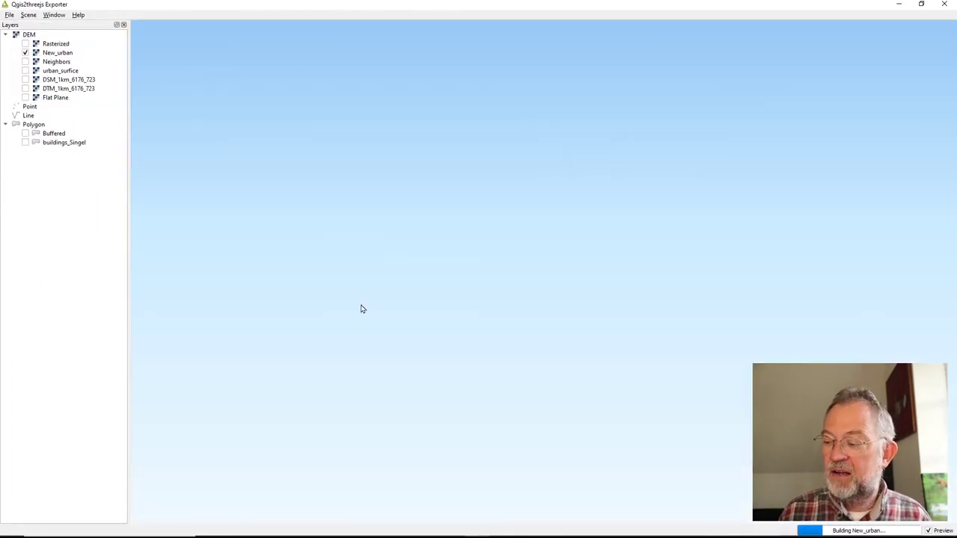
left_click_drag(468, 374, 382, 376)
scroll(471, 251, "up", 5)
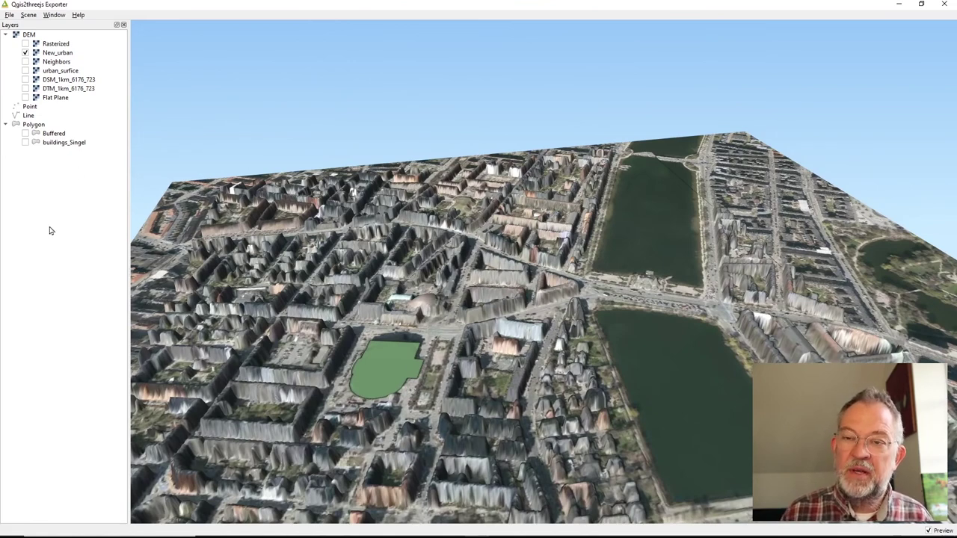
- Set the Buffered polygon layer's object type to Extruded and its Z coordinate mode to Relative to "DTM_1km_6176_723" layer
right_click(54, 135)
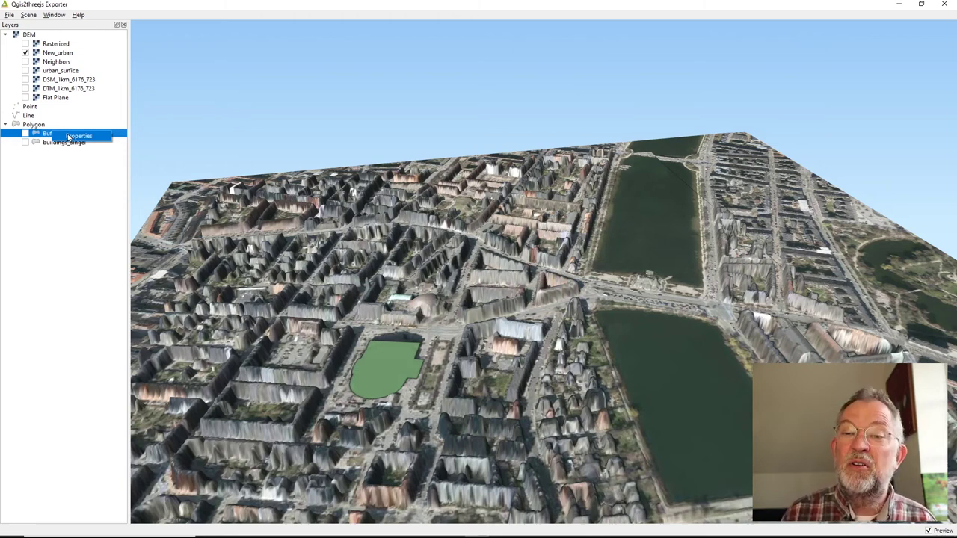
left_click(69, 137)
left_click(79, 31)
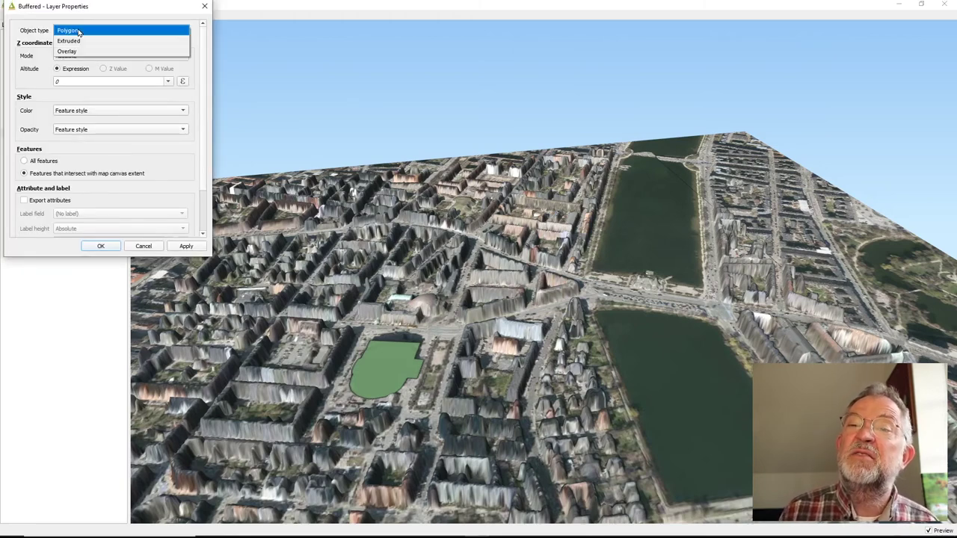
left_click(78, 41)
left_click(86, 58)
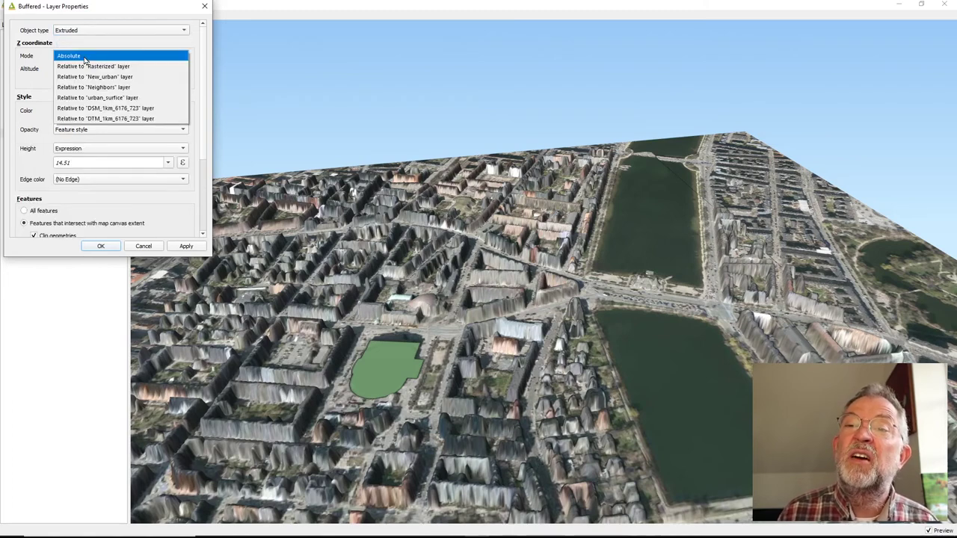
left_click(112, 118)
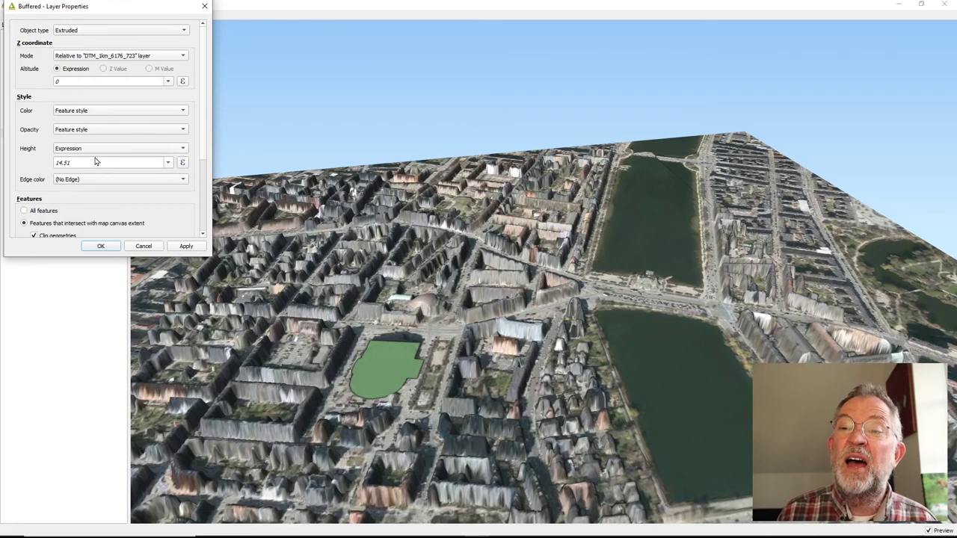
- Set the extrusion height expression of the Buffered layer to 45
left_click_drag(94, 166, 24, 162)
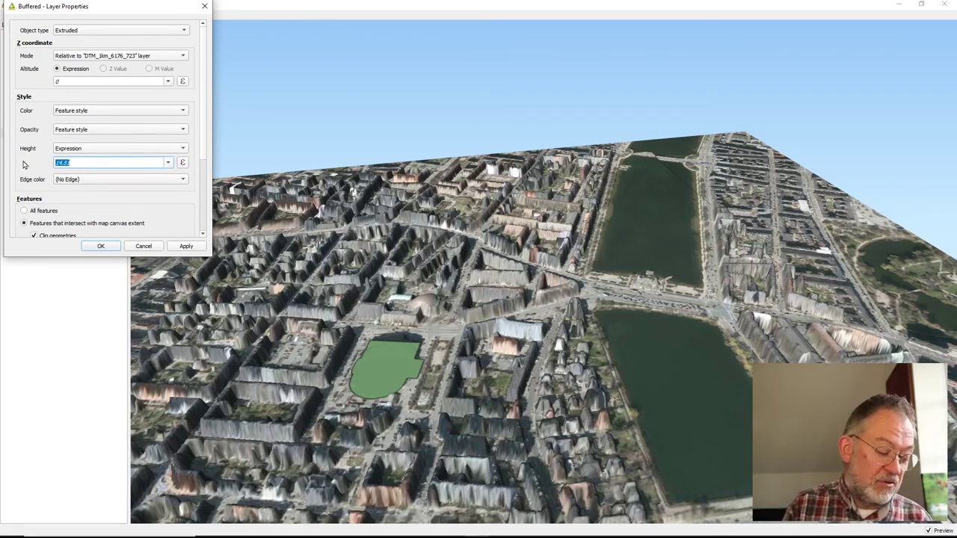
type("4")
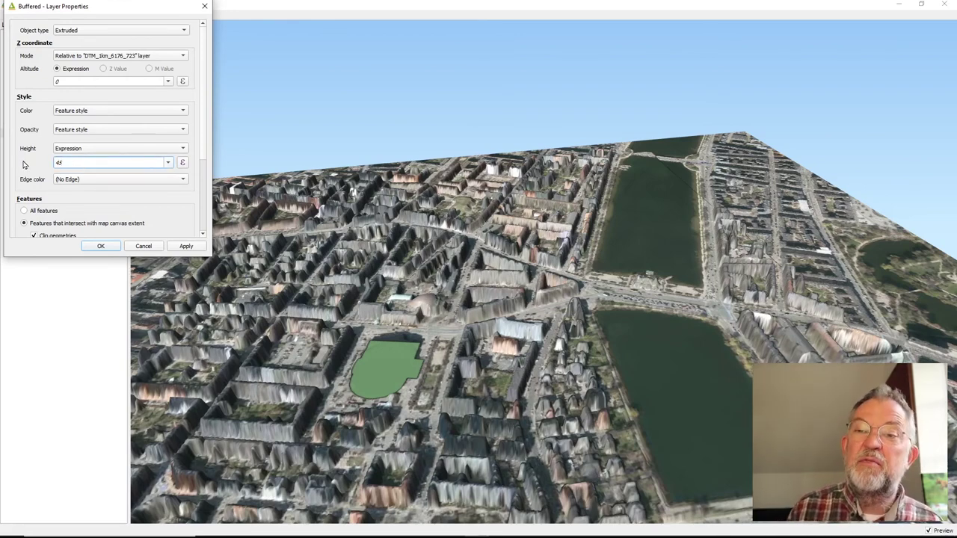
left_click(109, 193)
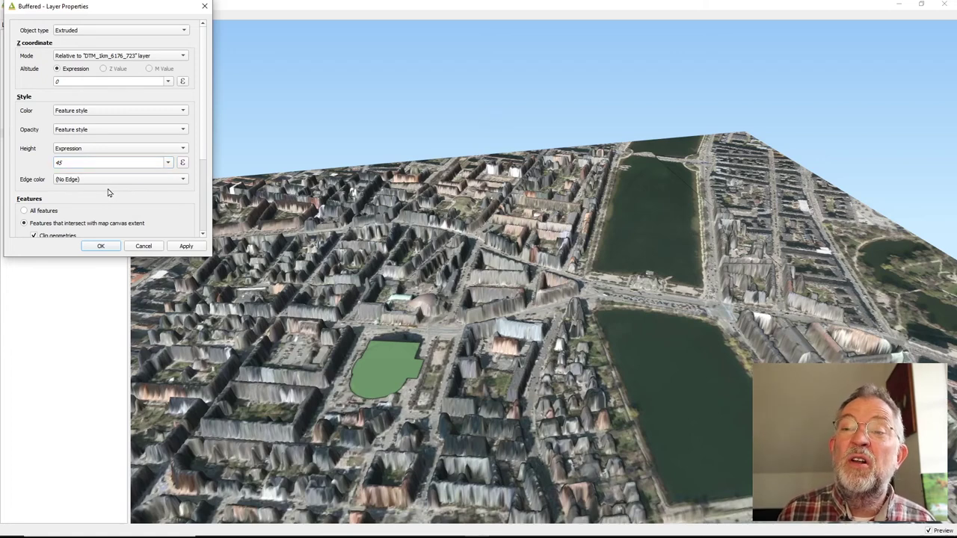
- Accept the extrusion settings and show the Buffered layer as an extruded building in the 3D scene
left_click(101, 247)
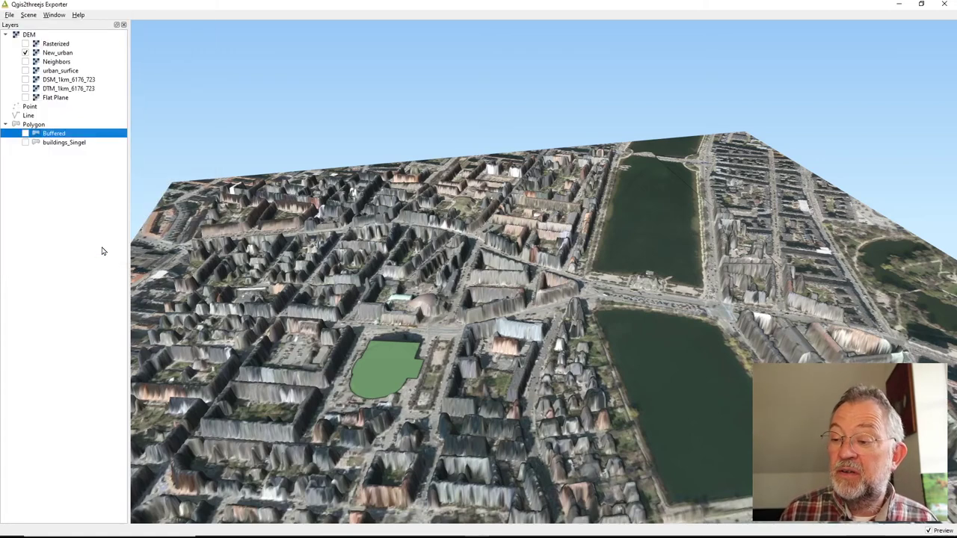
left_click(26, 134)
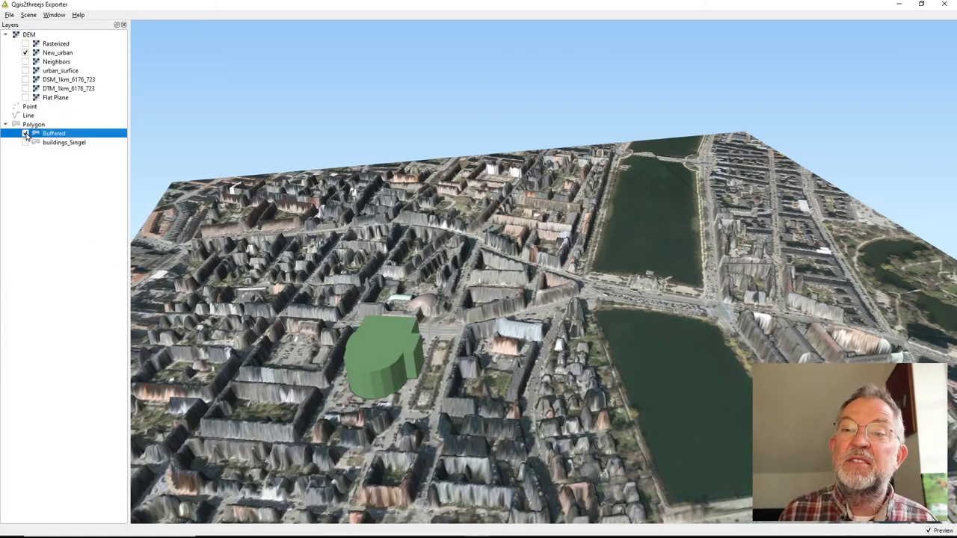
- Set the map canvas image resolution of the New_urban DEM layer to 400 % (4588 x 3716 px)
right_click(60, 53)
left_click(82, 57)
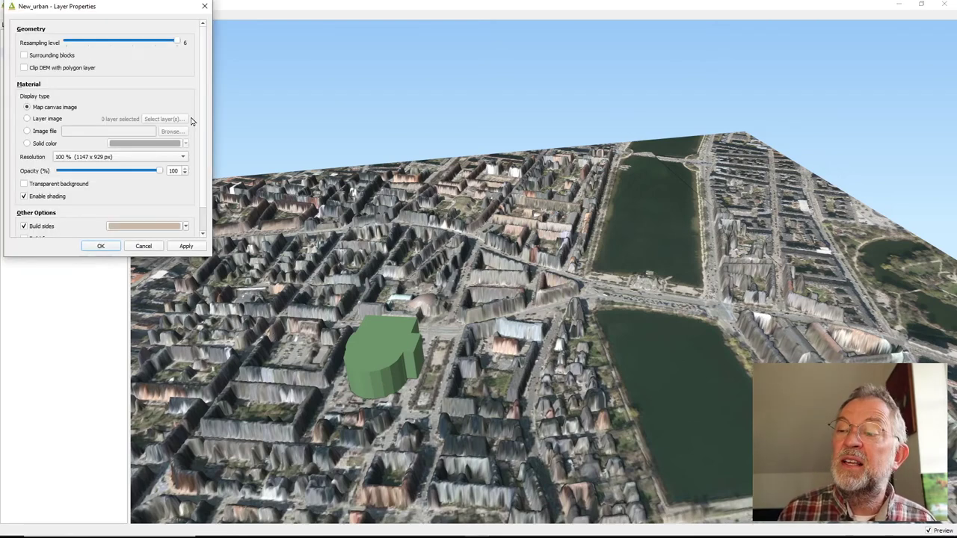
left_click(106, 160)
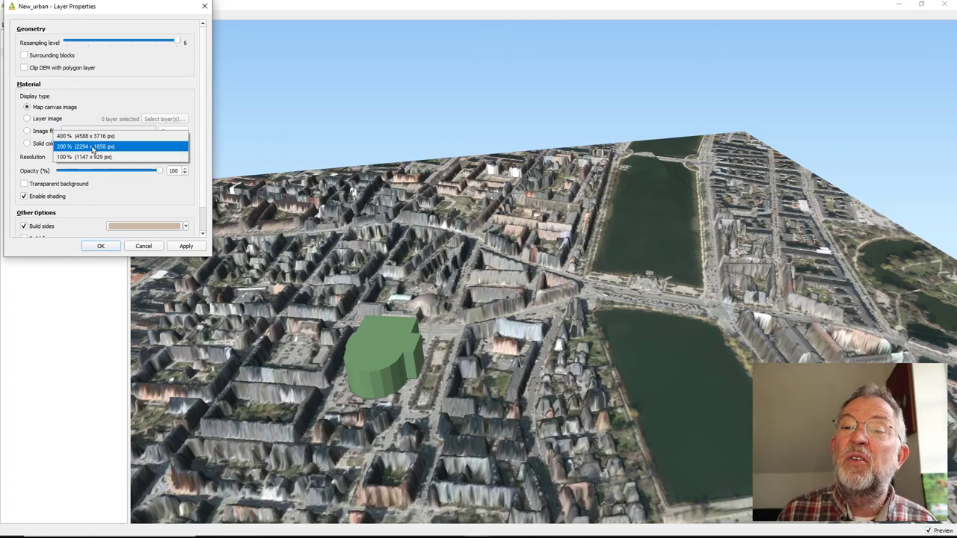
left_click(86, 136)
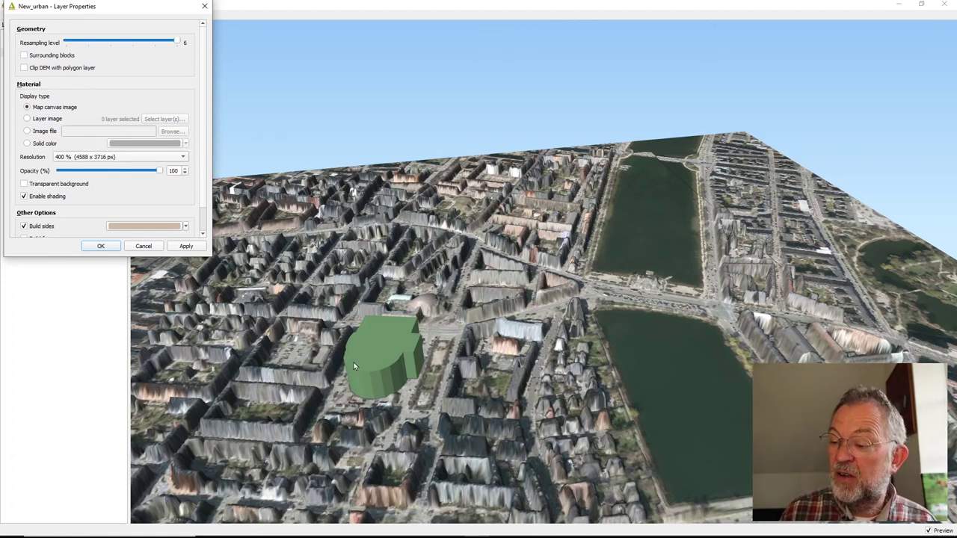
left_click(101, 246)
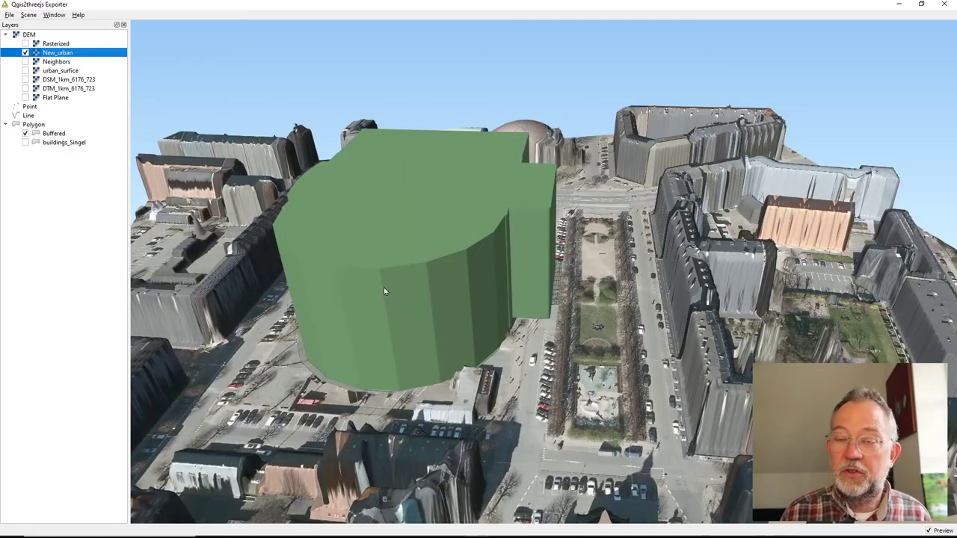
- Make the extruded Buffered building semi-transparent with an opacity expression of 60 and view it from different sides
left_click_drag(448, 340, 205, 340)
left_click_drag(419, 349, 401, 334)
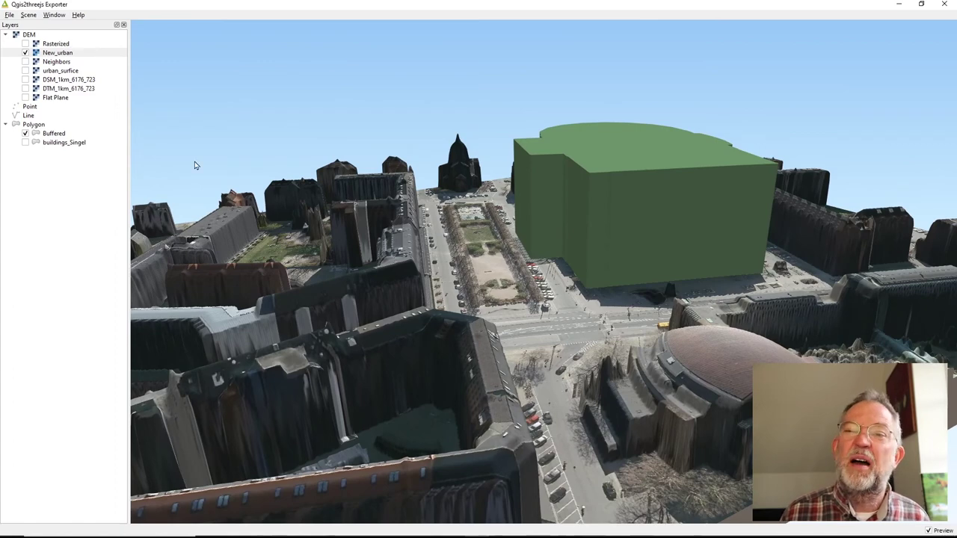
right_click(64, 135)
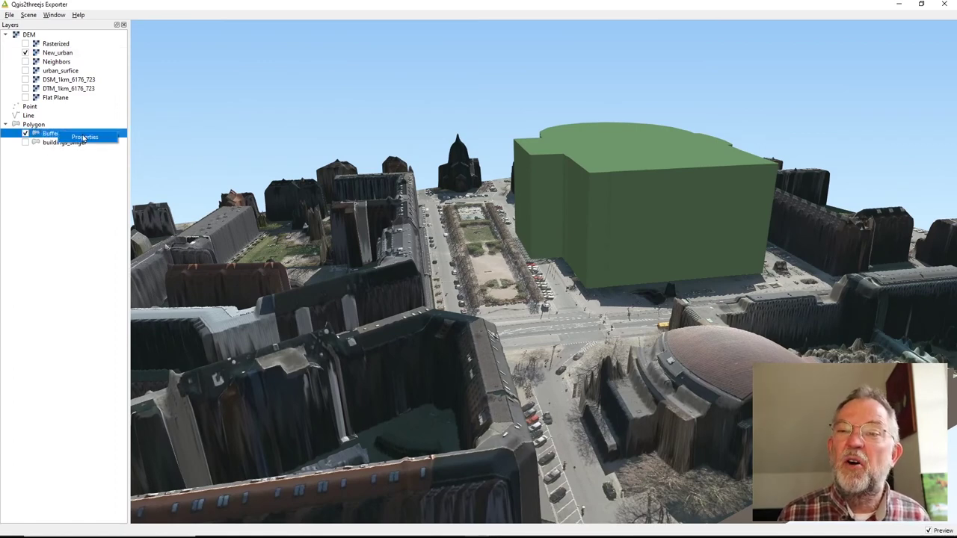
left_click(84, 138)
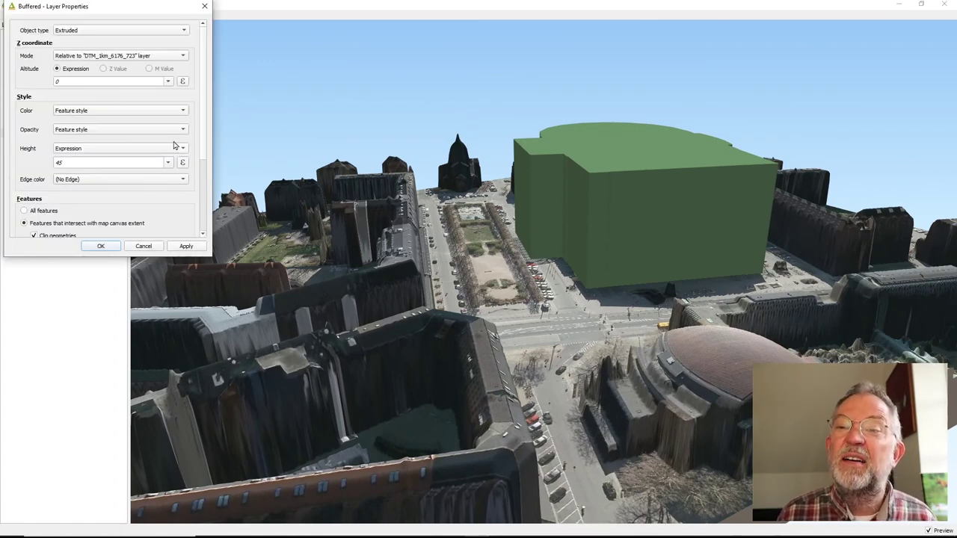
scroll(202, 135, "down", 3)
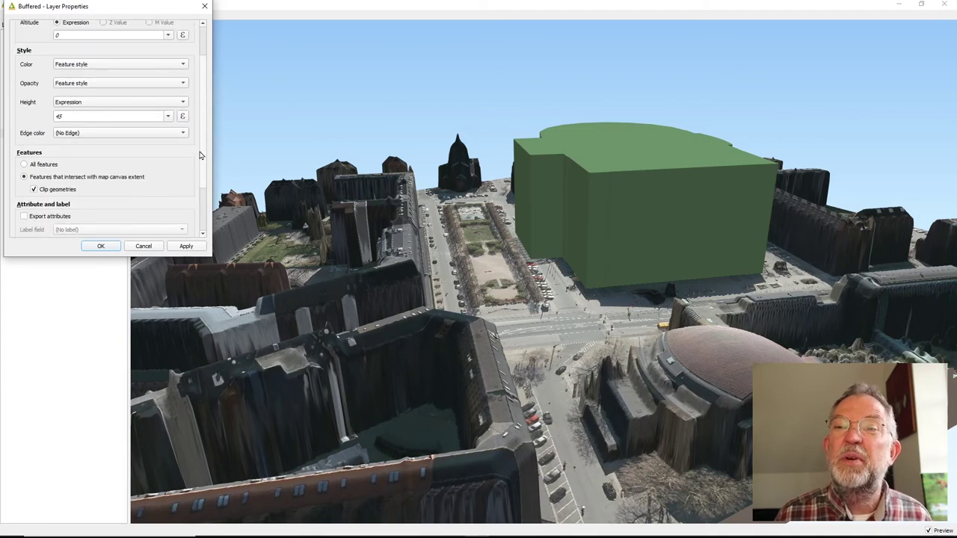
left_click(180, 75)
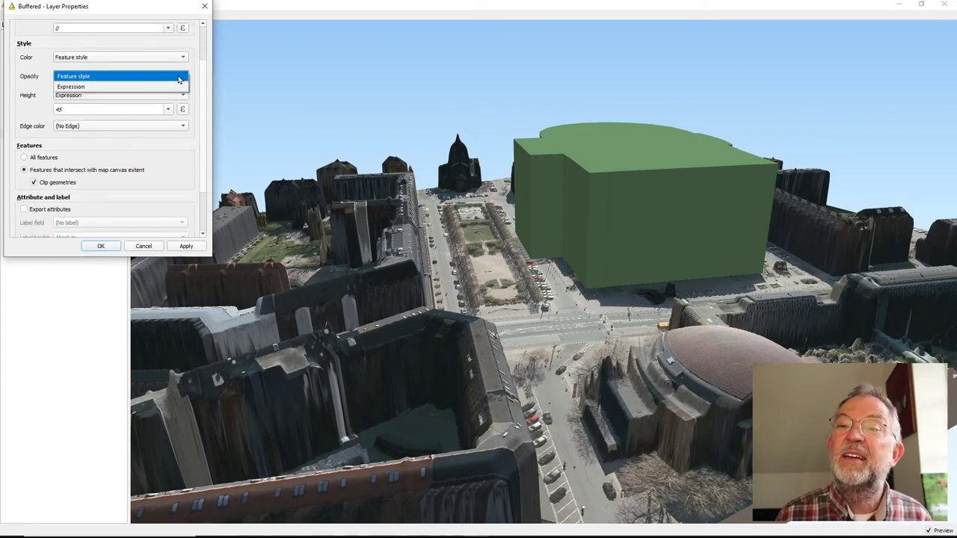
left_click(136, 84)
left_click(137, 90)
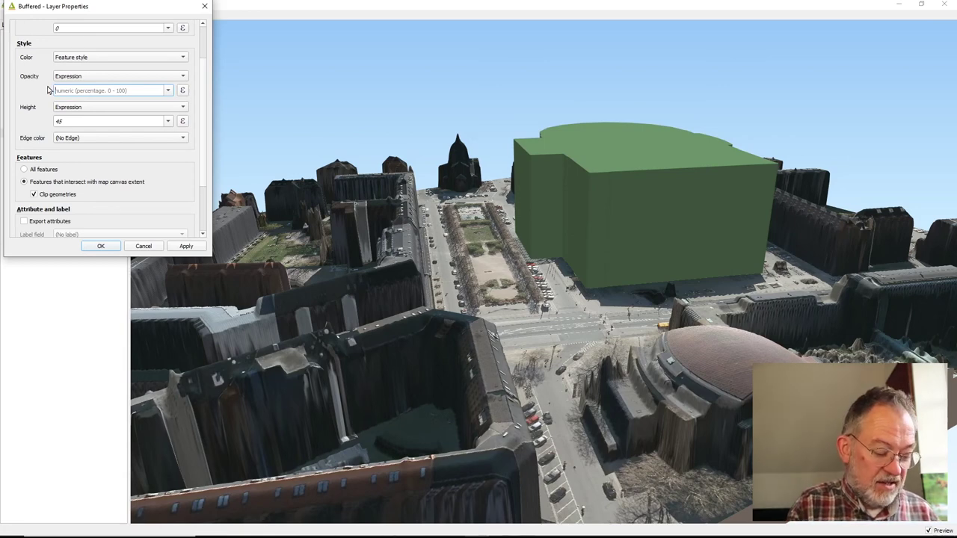
type("4")
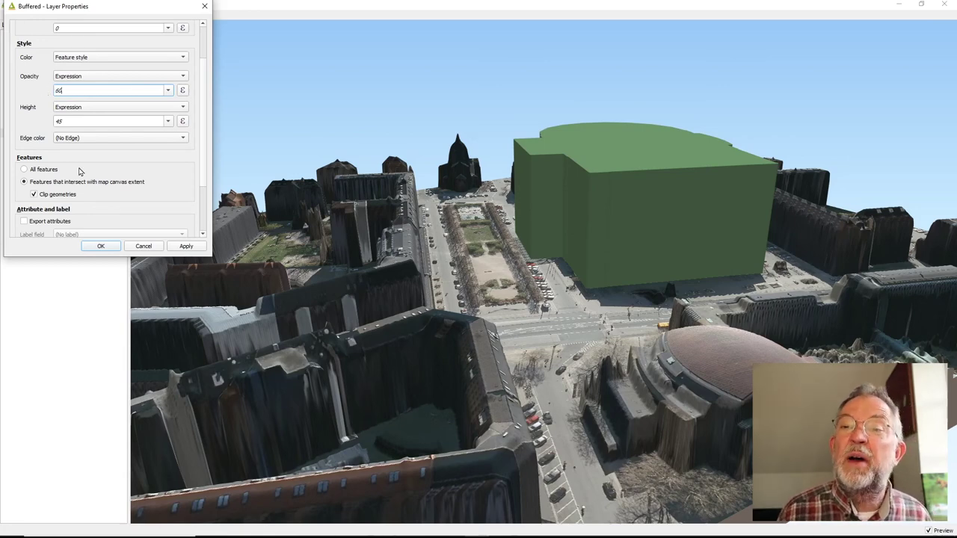
left_click(101, 247)
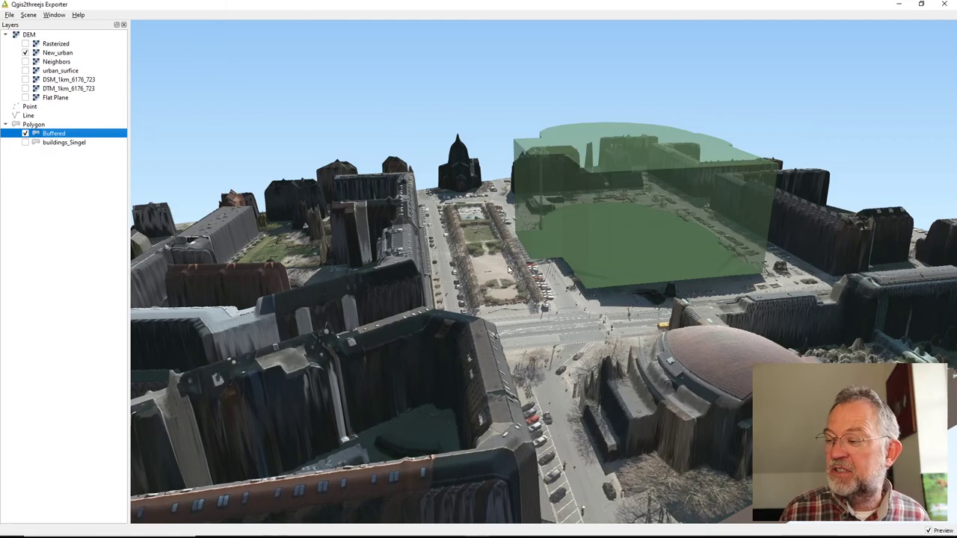
left_click_drag(507, 270, 493, 302)
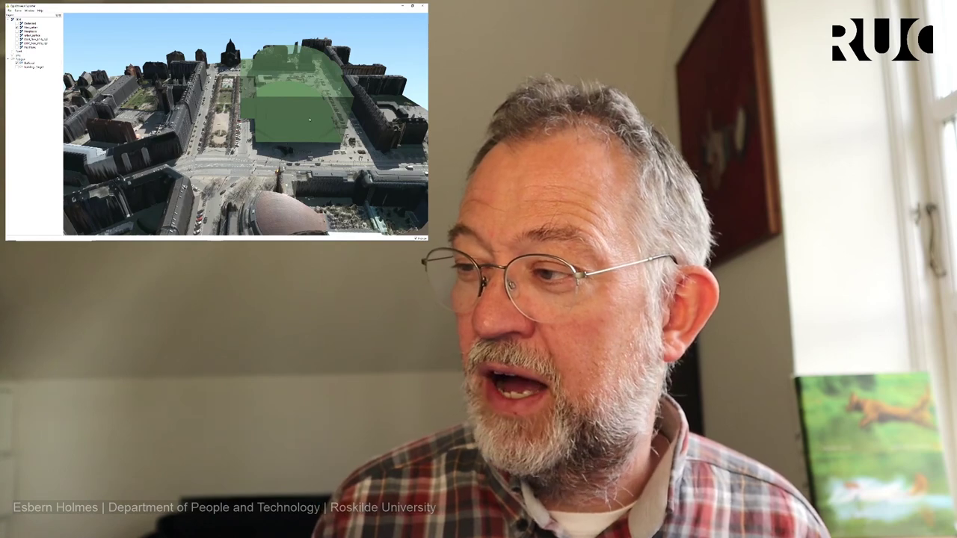
left_click_drag(281, 139, 224, 142)
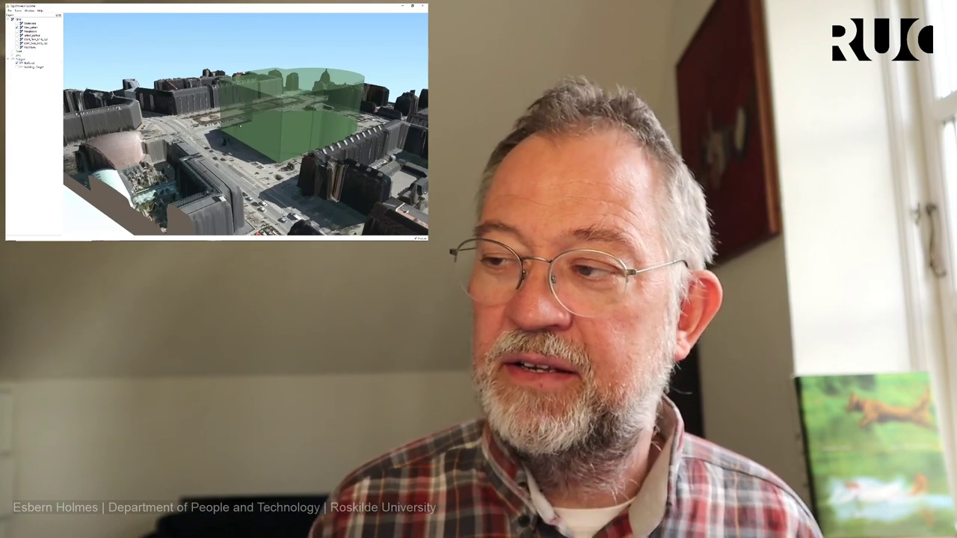